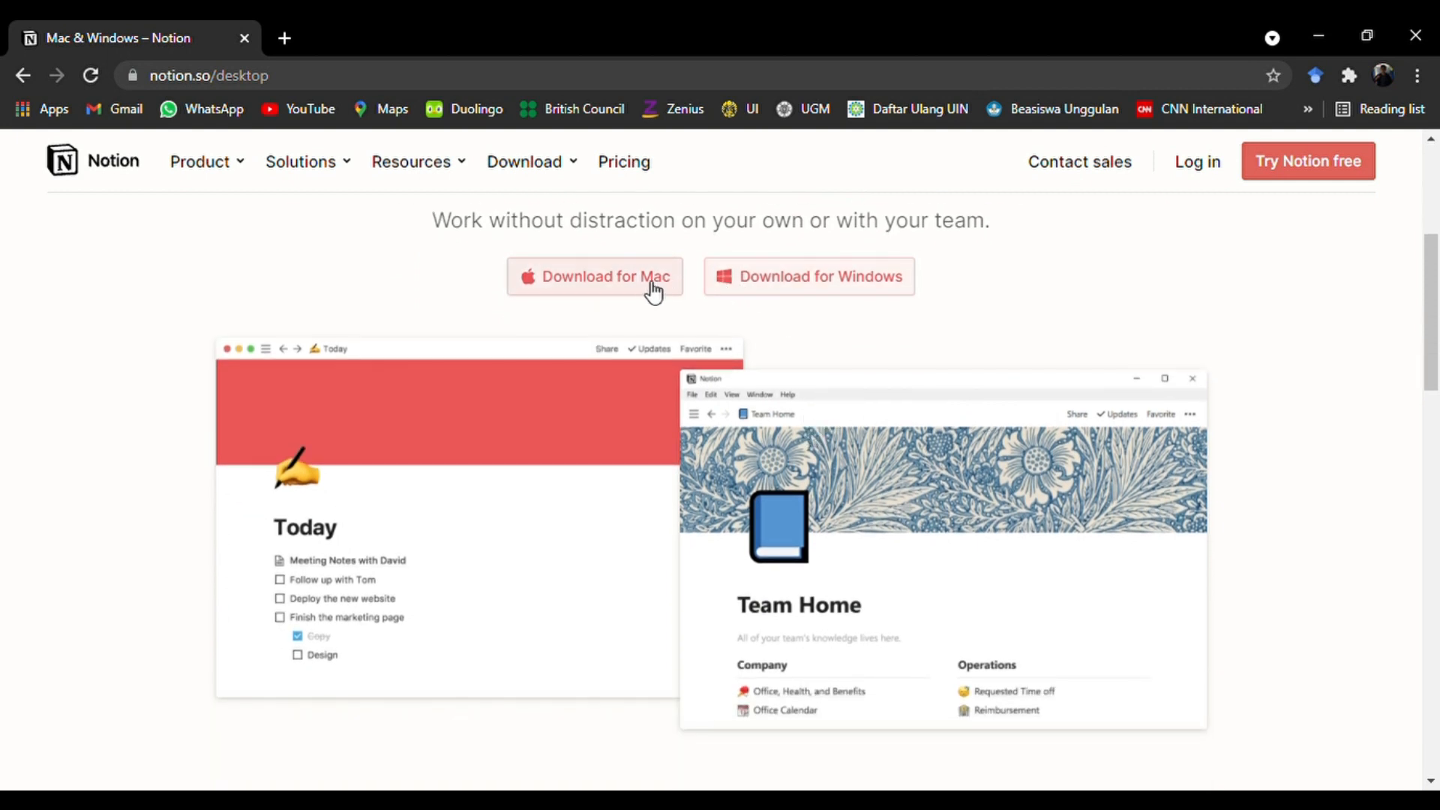
Start downloading the Windows desktop installer and cancel the download.
click(769, 292)
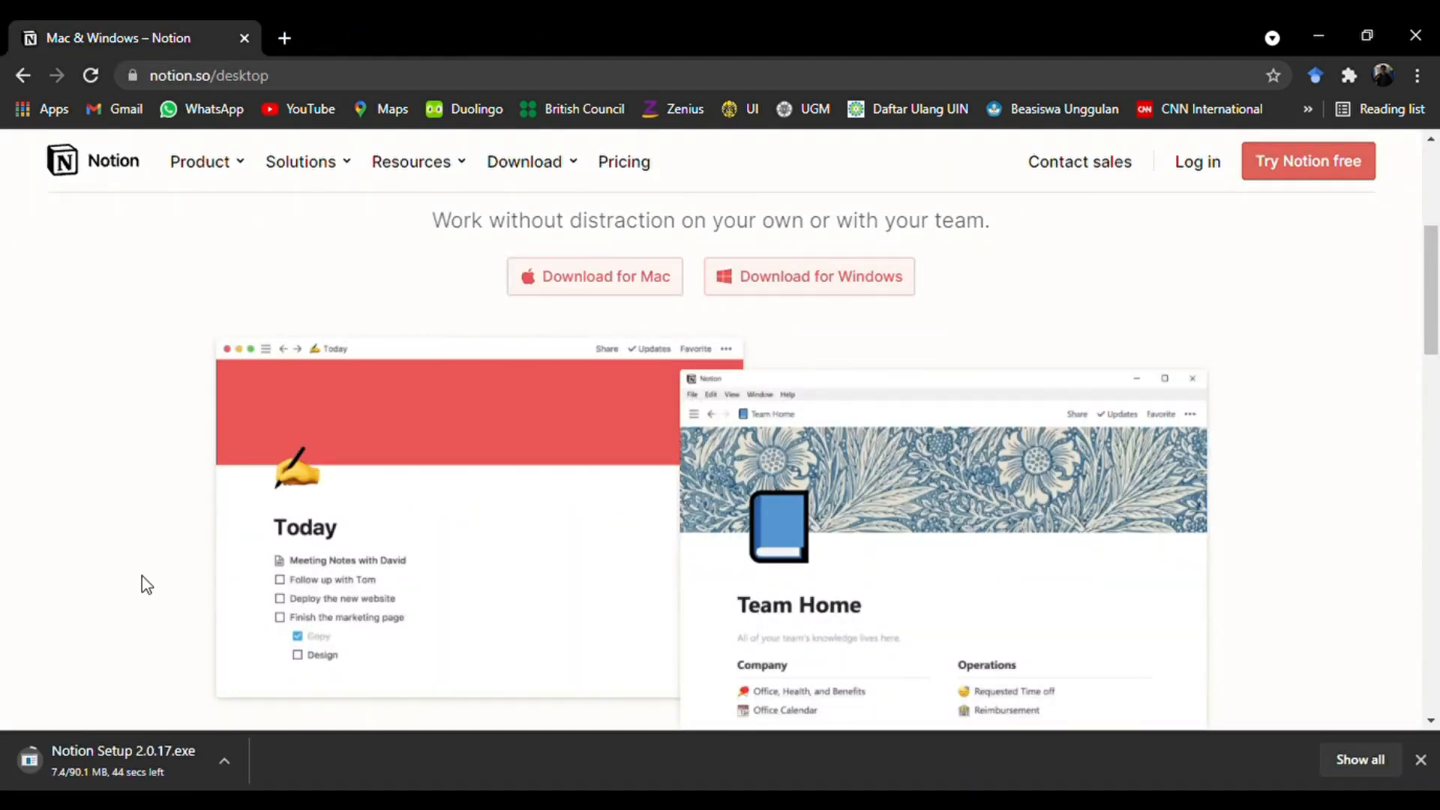
click(237, 768)
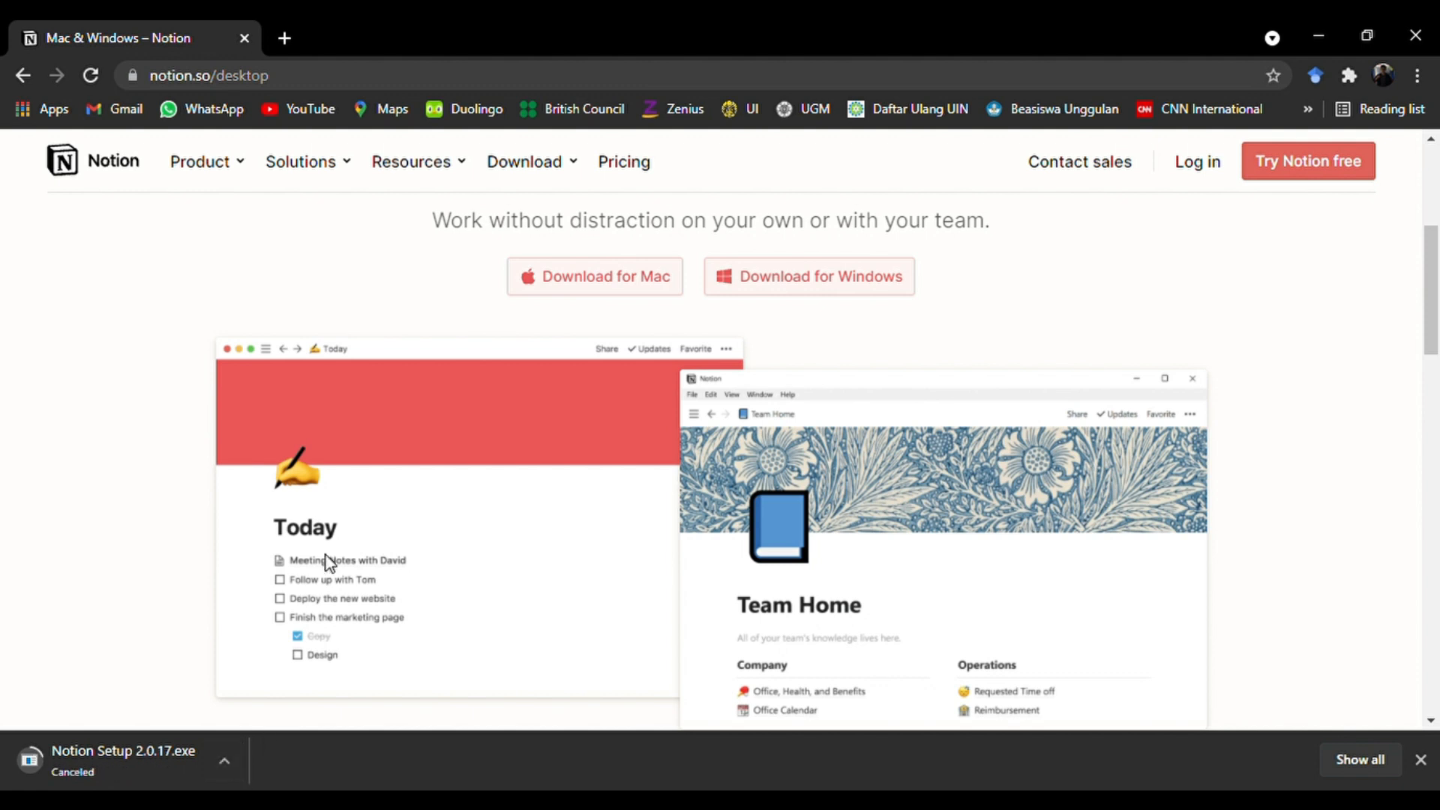
scroll(326, 562, down, 3)
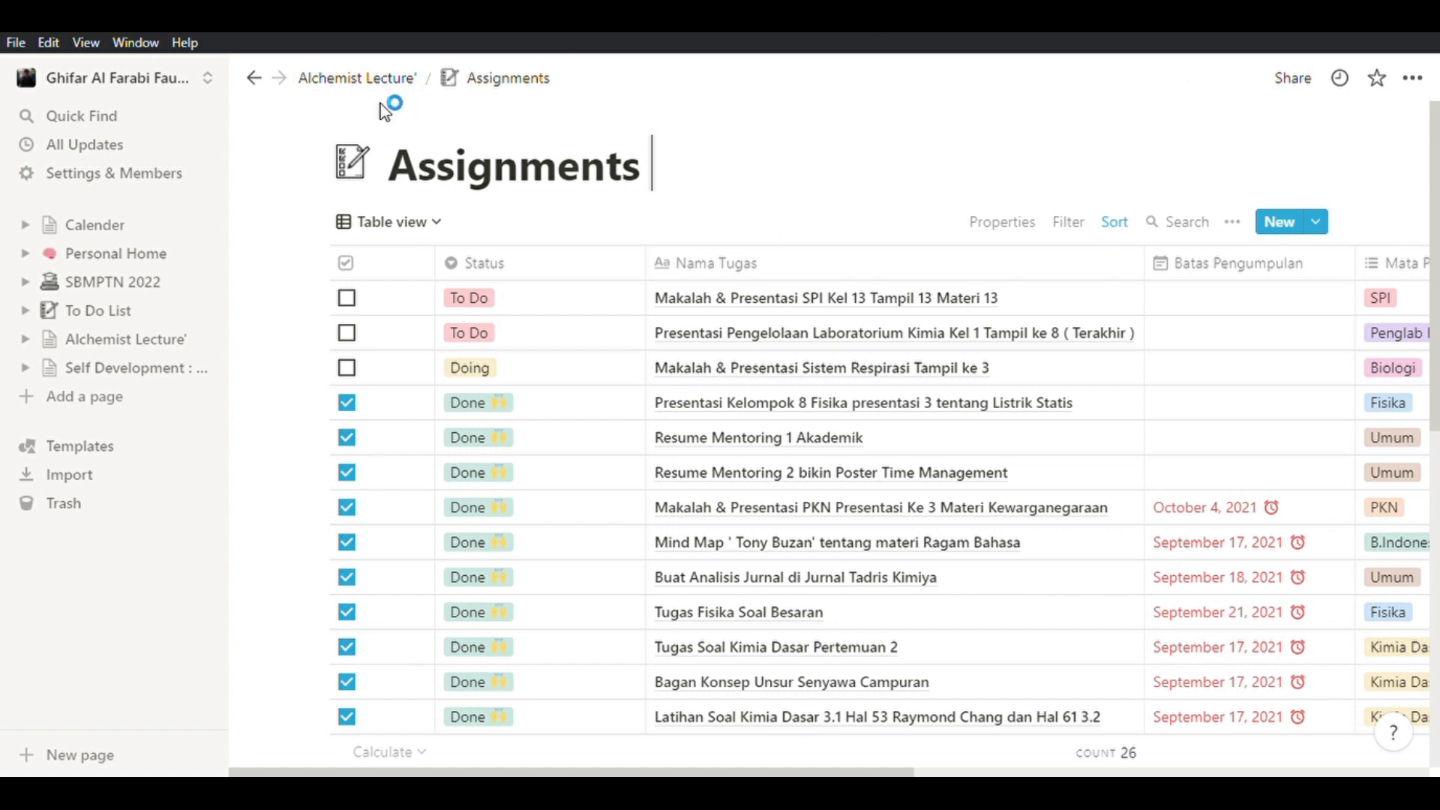
Check the workspace account options and add a new blank page to the workspace.
click(174, 79)
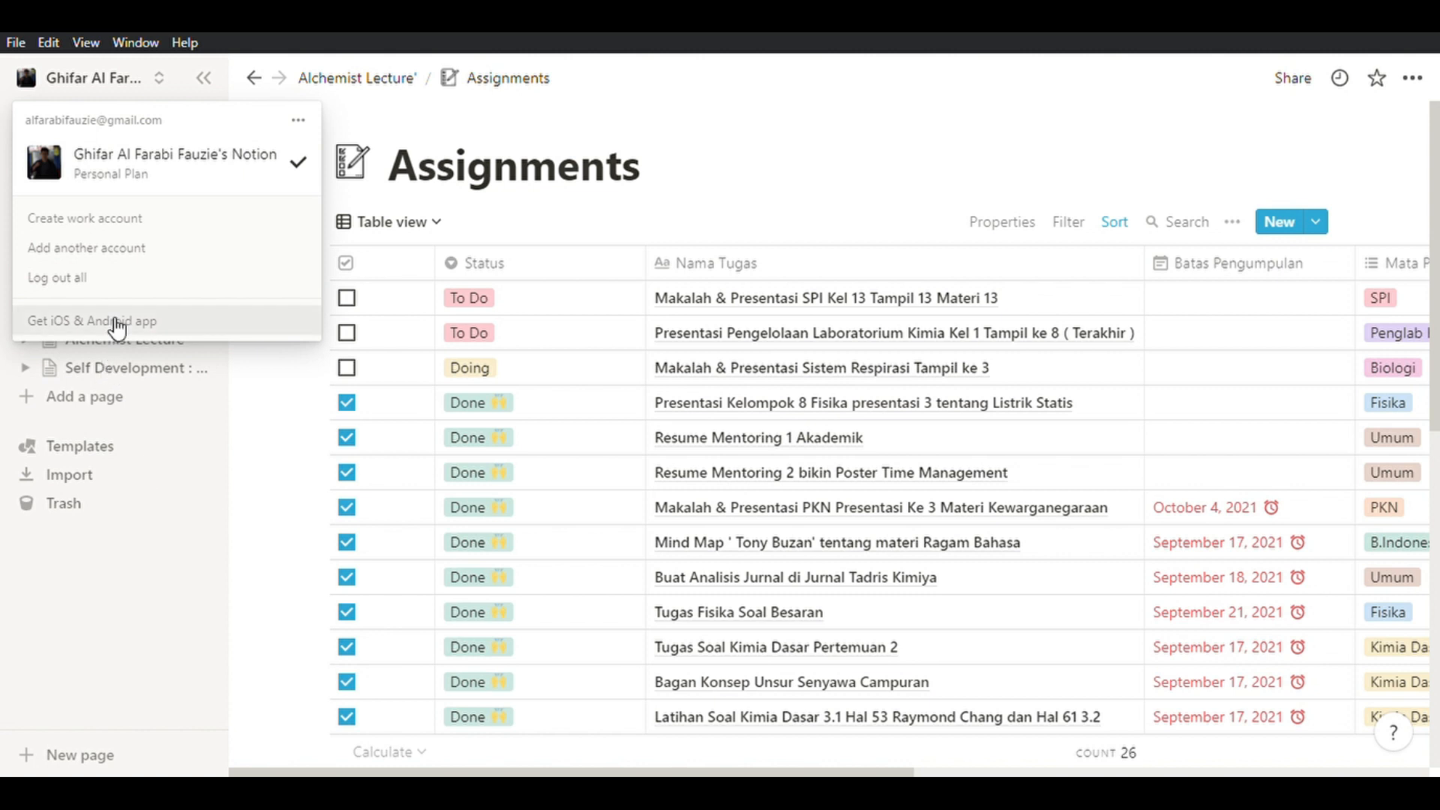
click(135, 561)
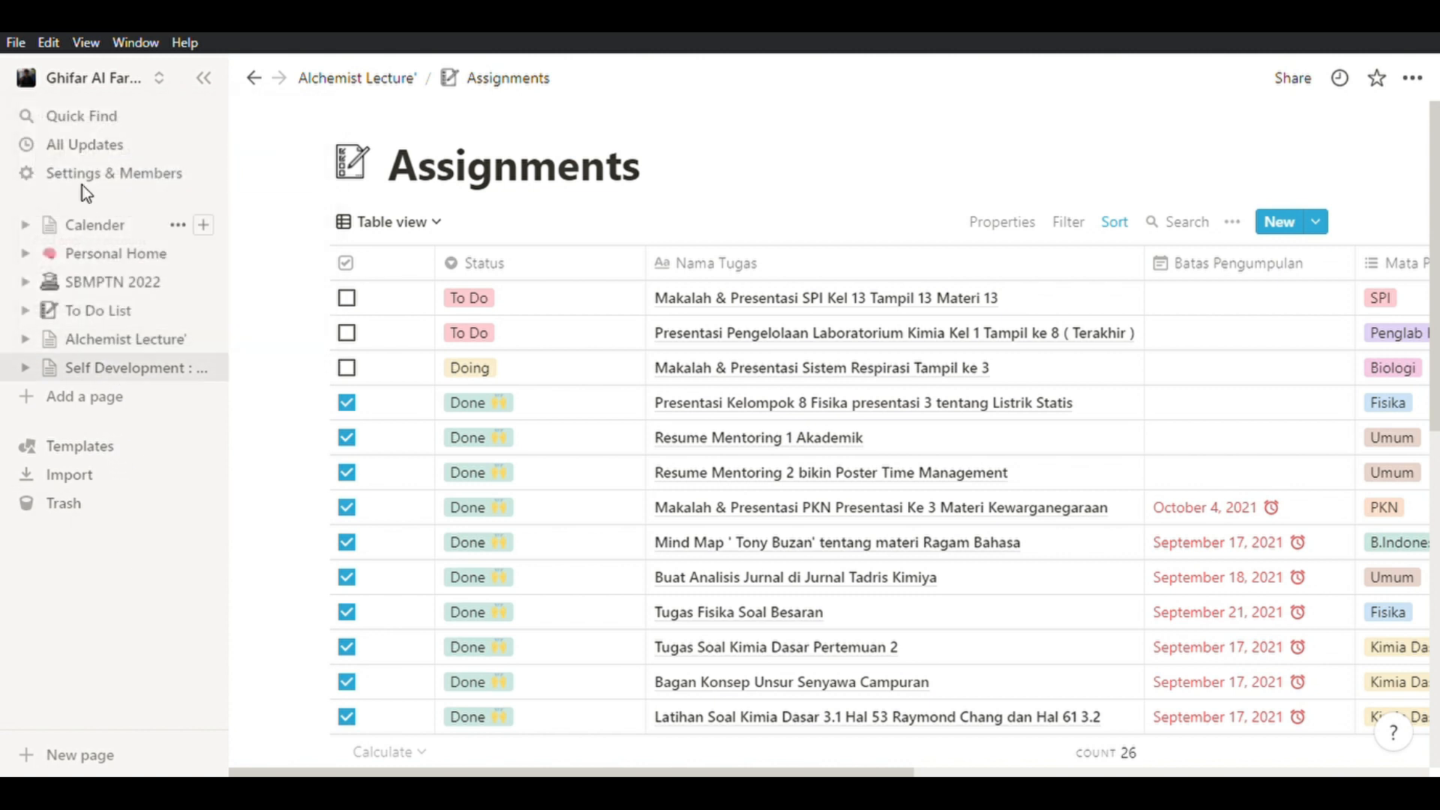
click(102, 405)
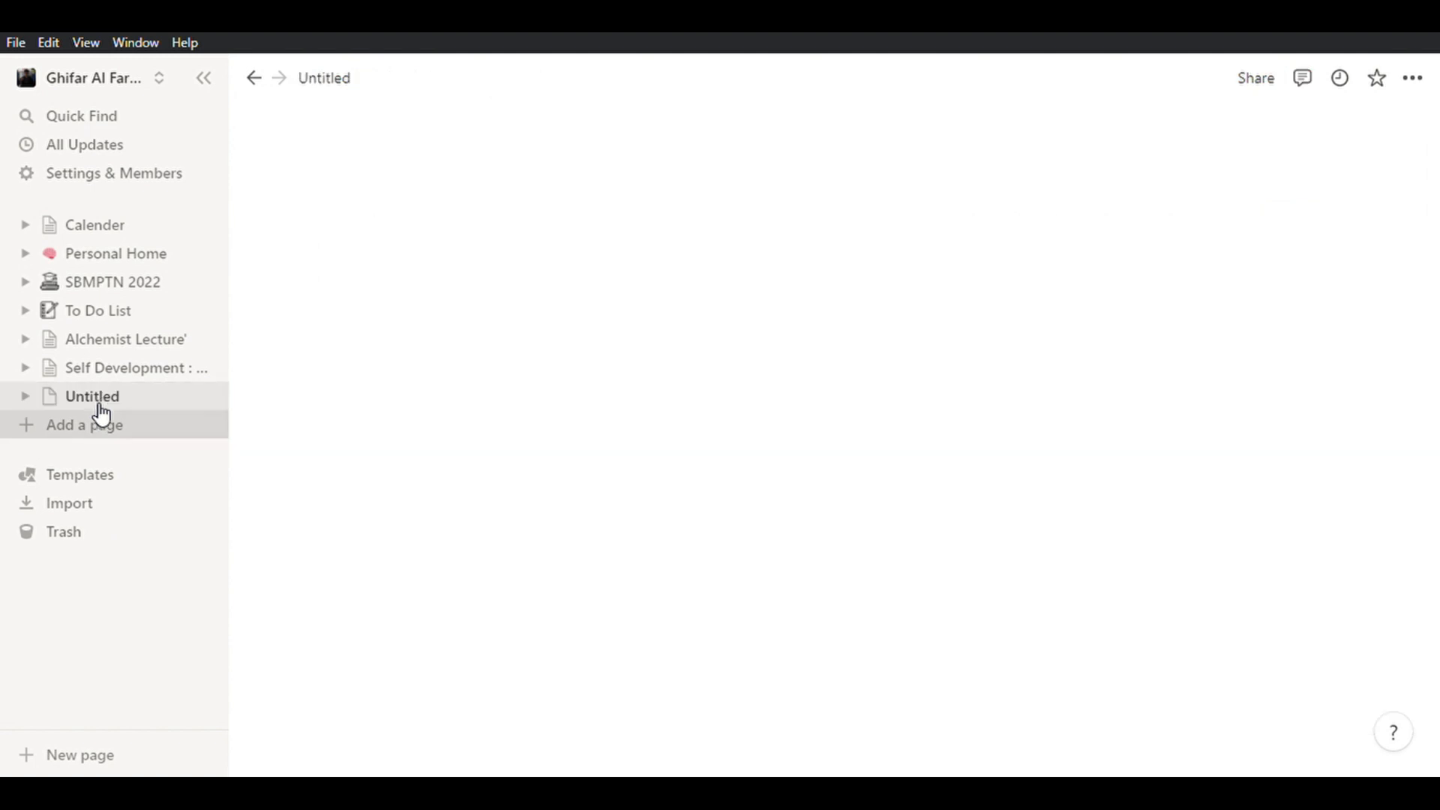
Open the template gallery and look through the Quick Note template in the Personal category.
click(90, 484)
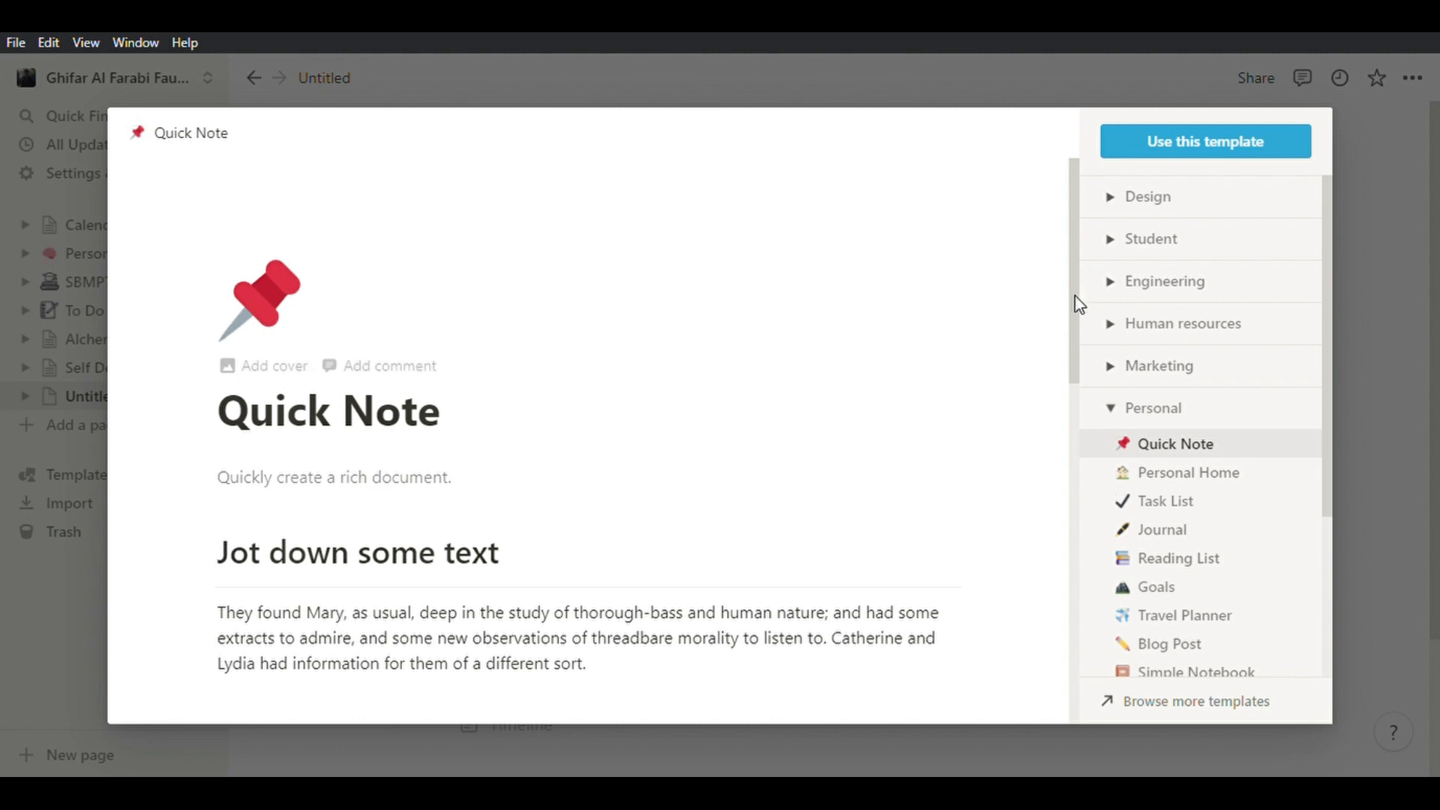
scroll(1078, 304, down, 3)
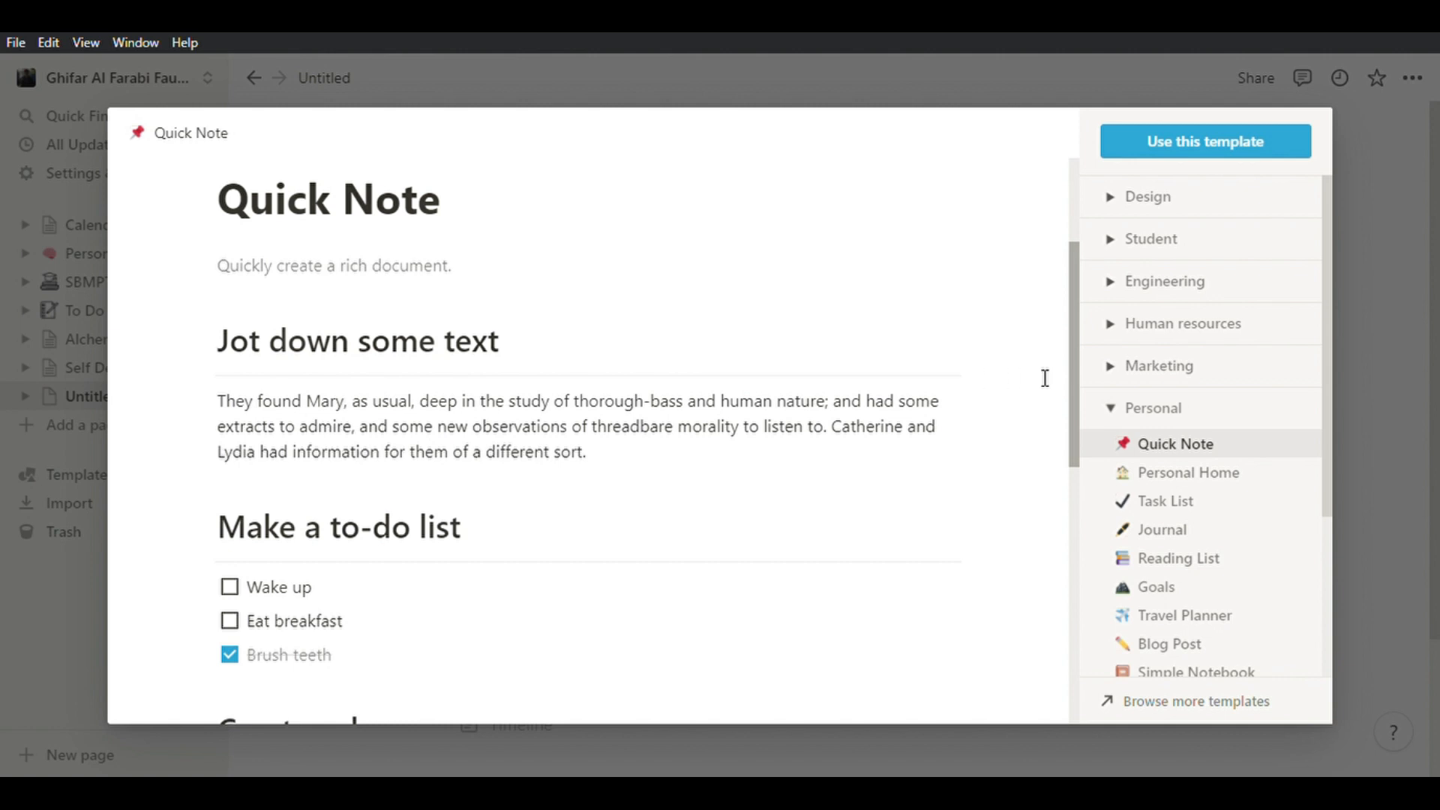
scroll(1078, 375, down, 2)
drag(1076, 371, 1063, 398)
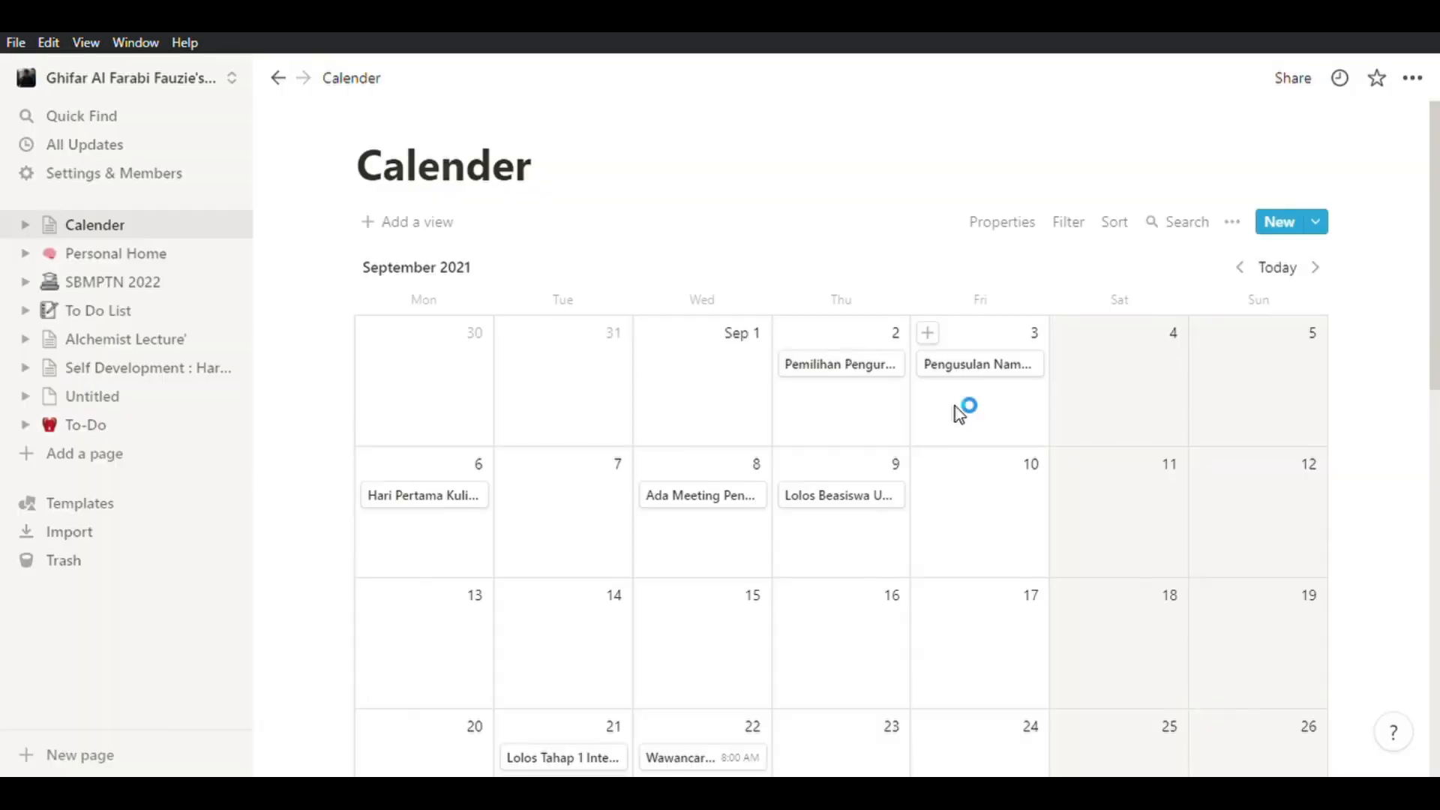
Examine the September 2021 calendar on the Calender page, viewing the entries on the 6th, 9th and 21st.
scroll(956, 402, down, 3)
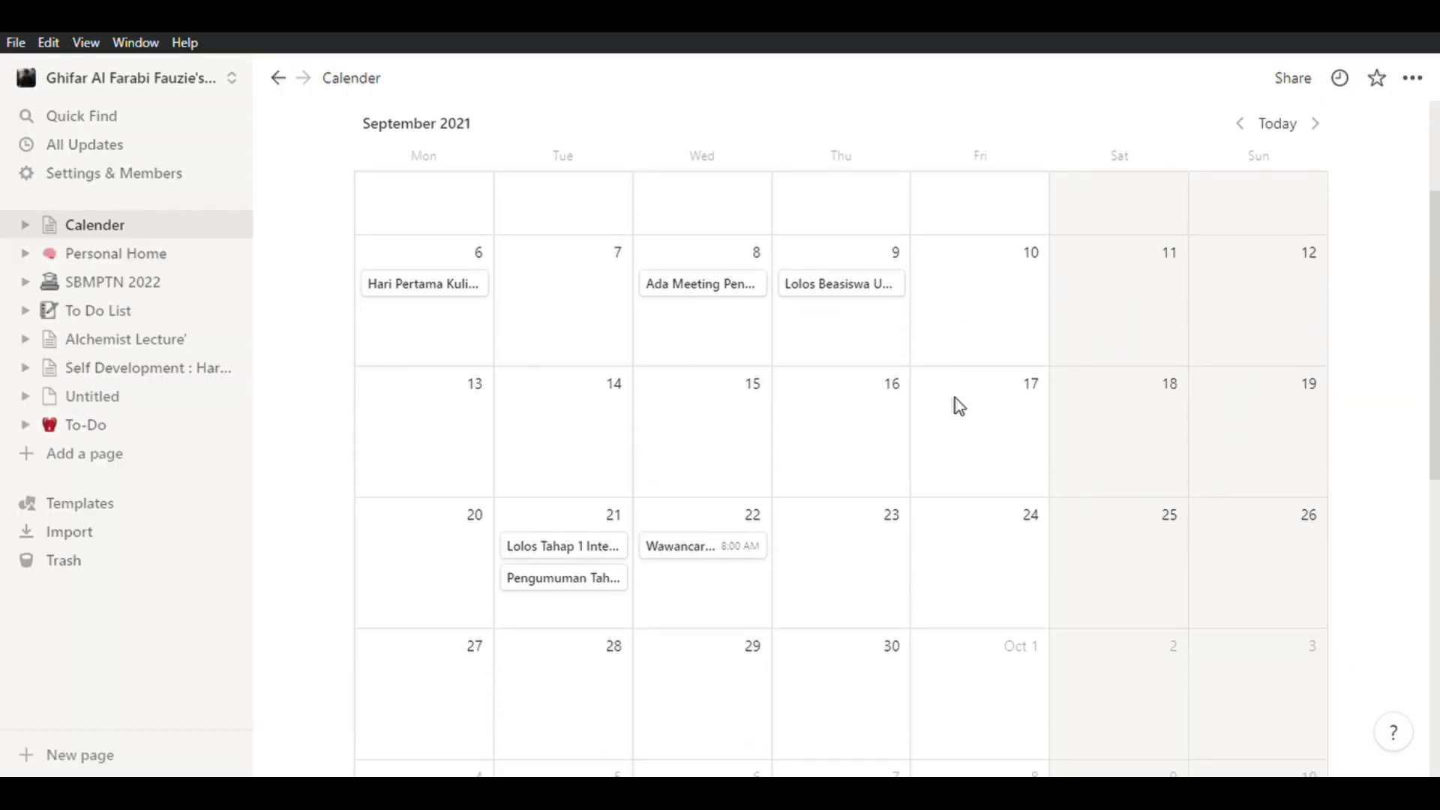
scroll(959, 406, up, 3)
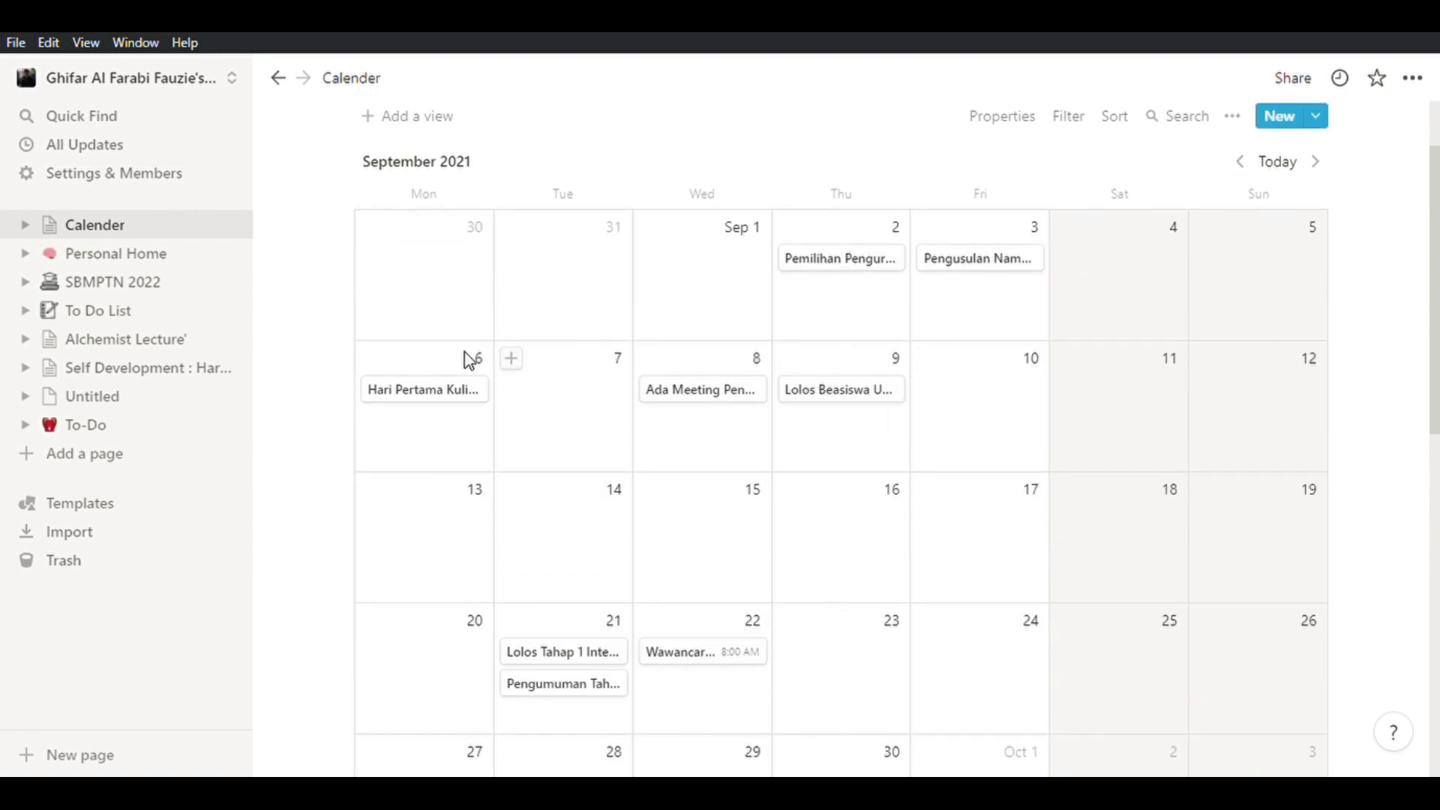
click(435, 395)
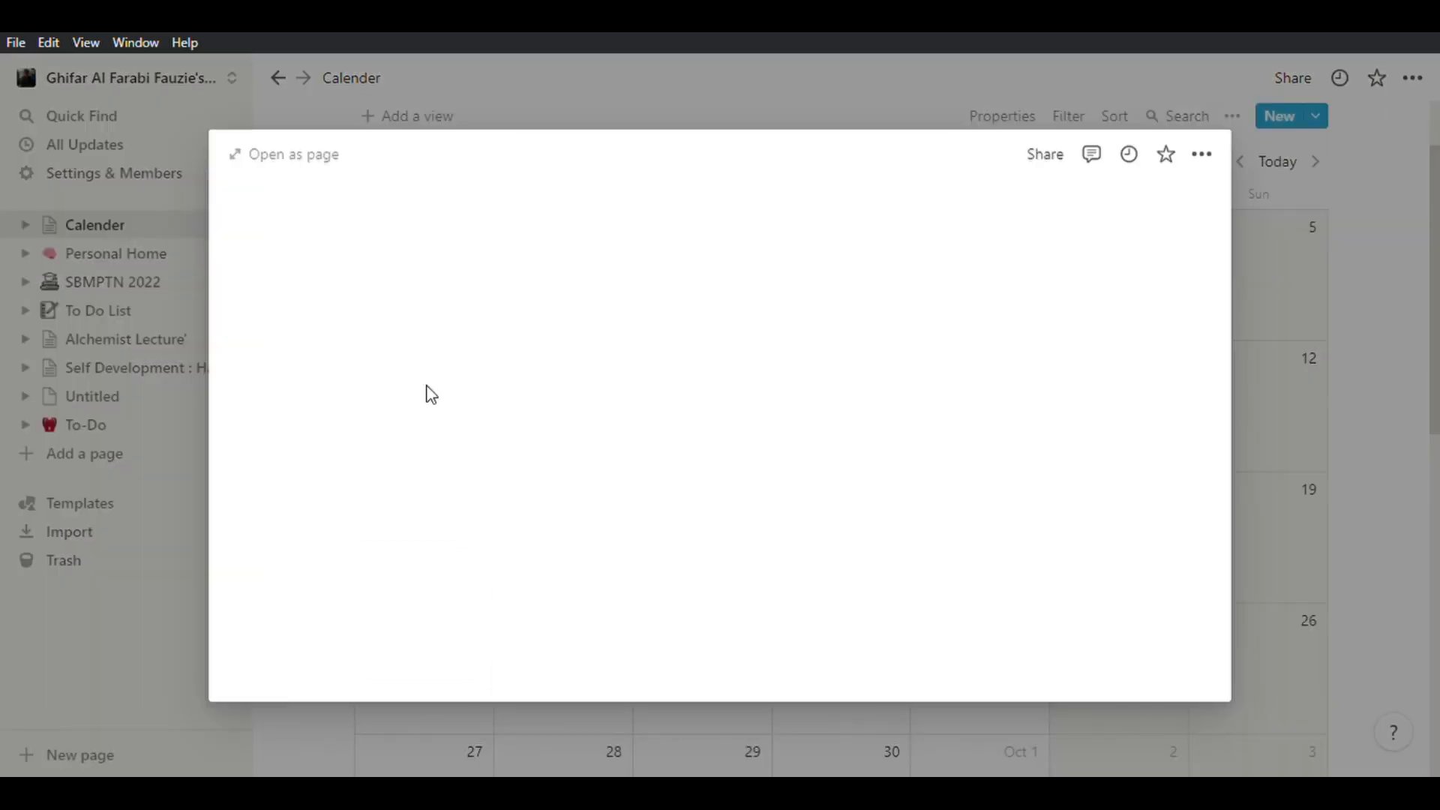
click(1398, 232)
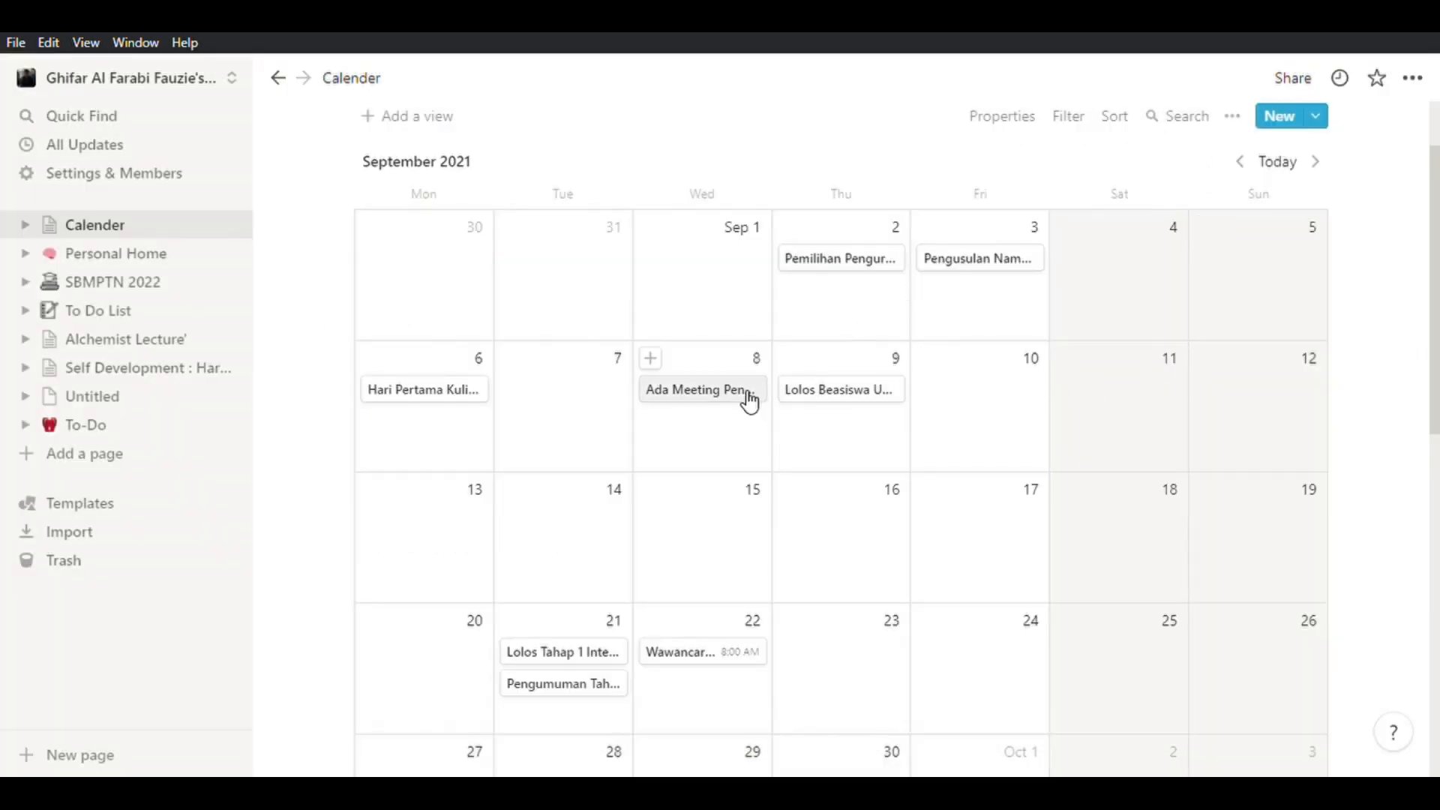
click(825, 390)
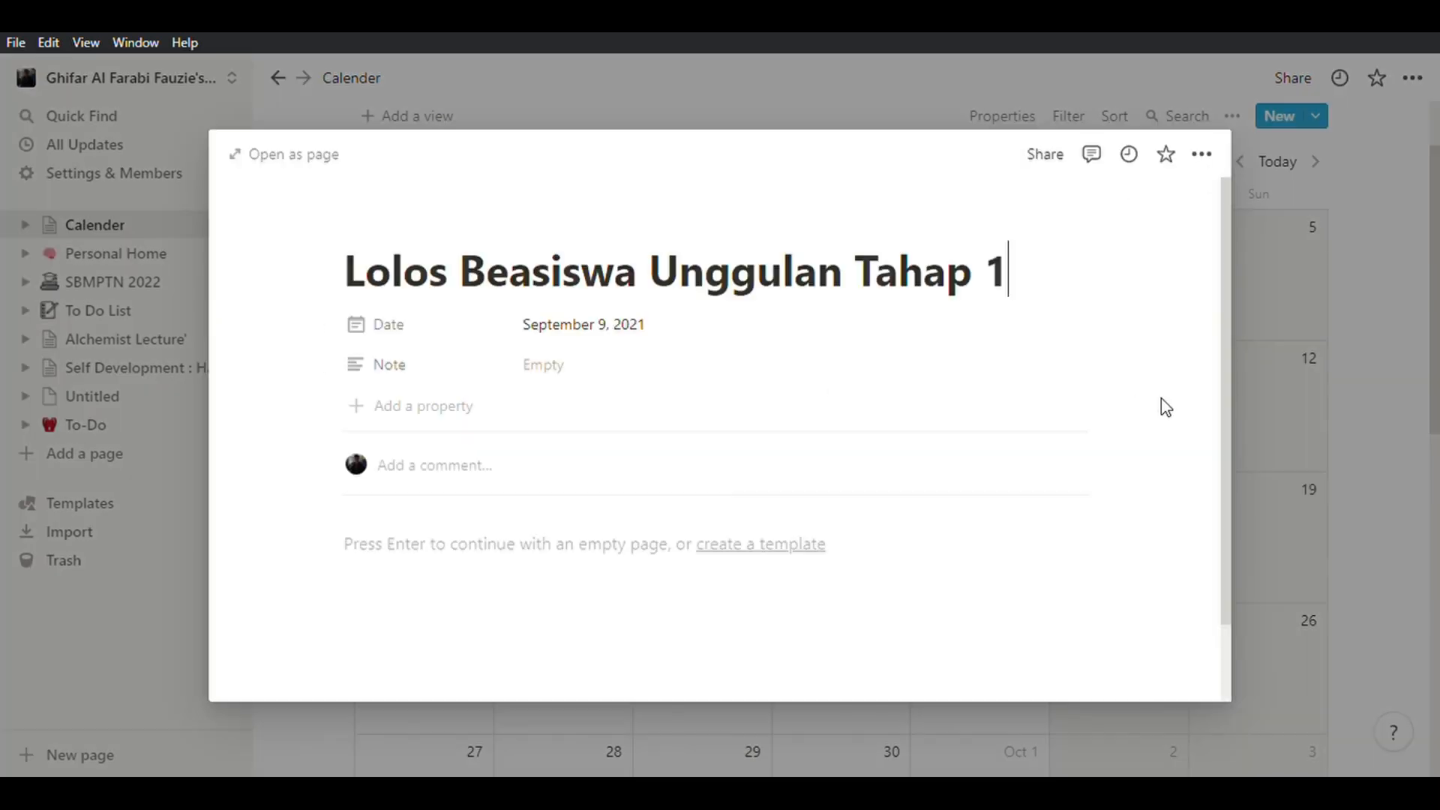
click(1367, 376)
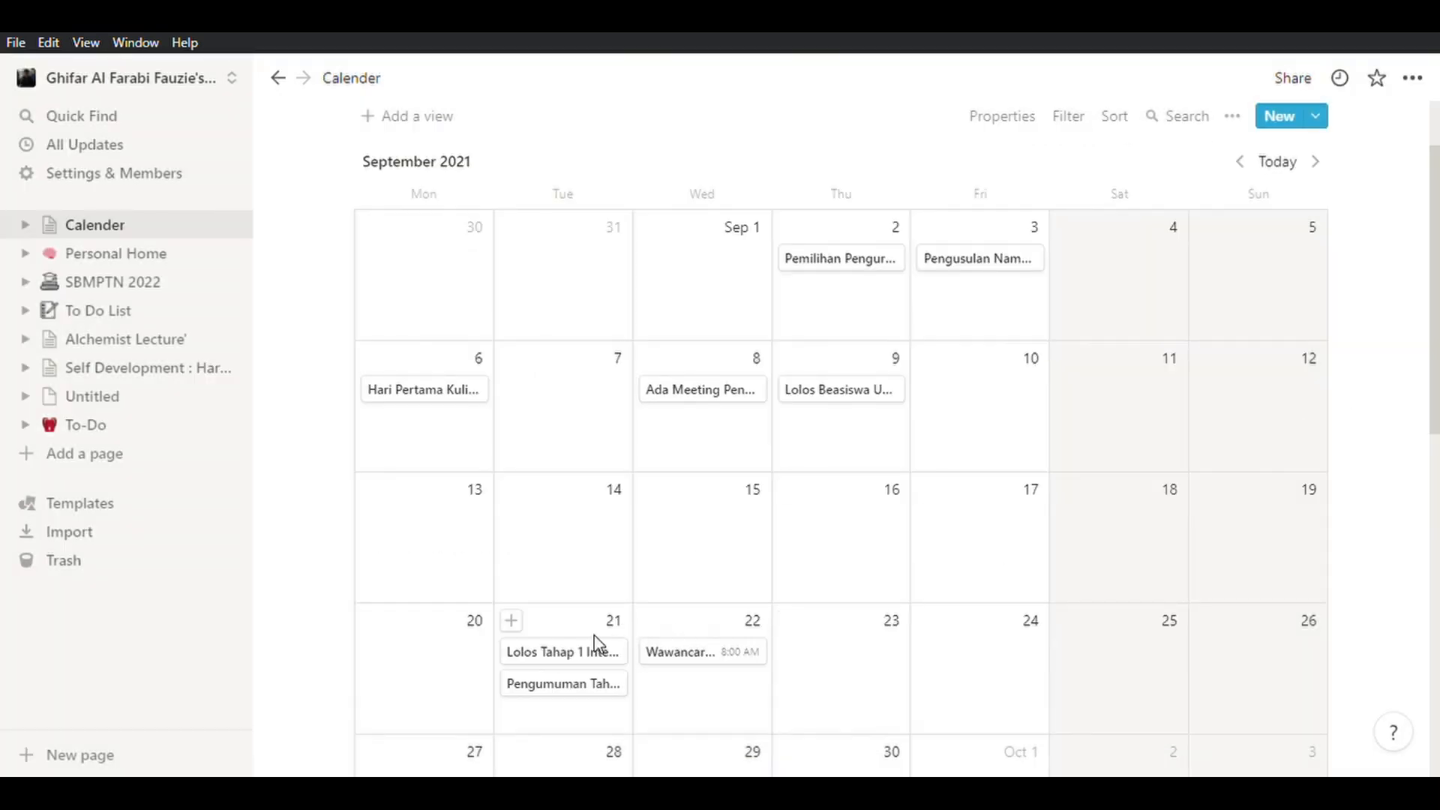
click(591, 659)
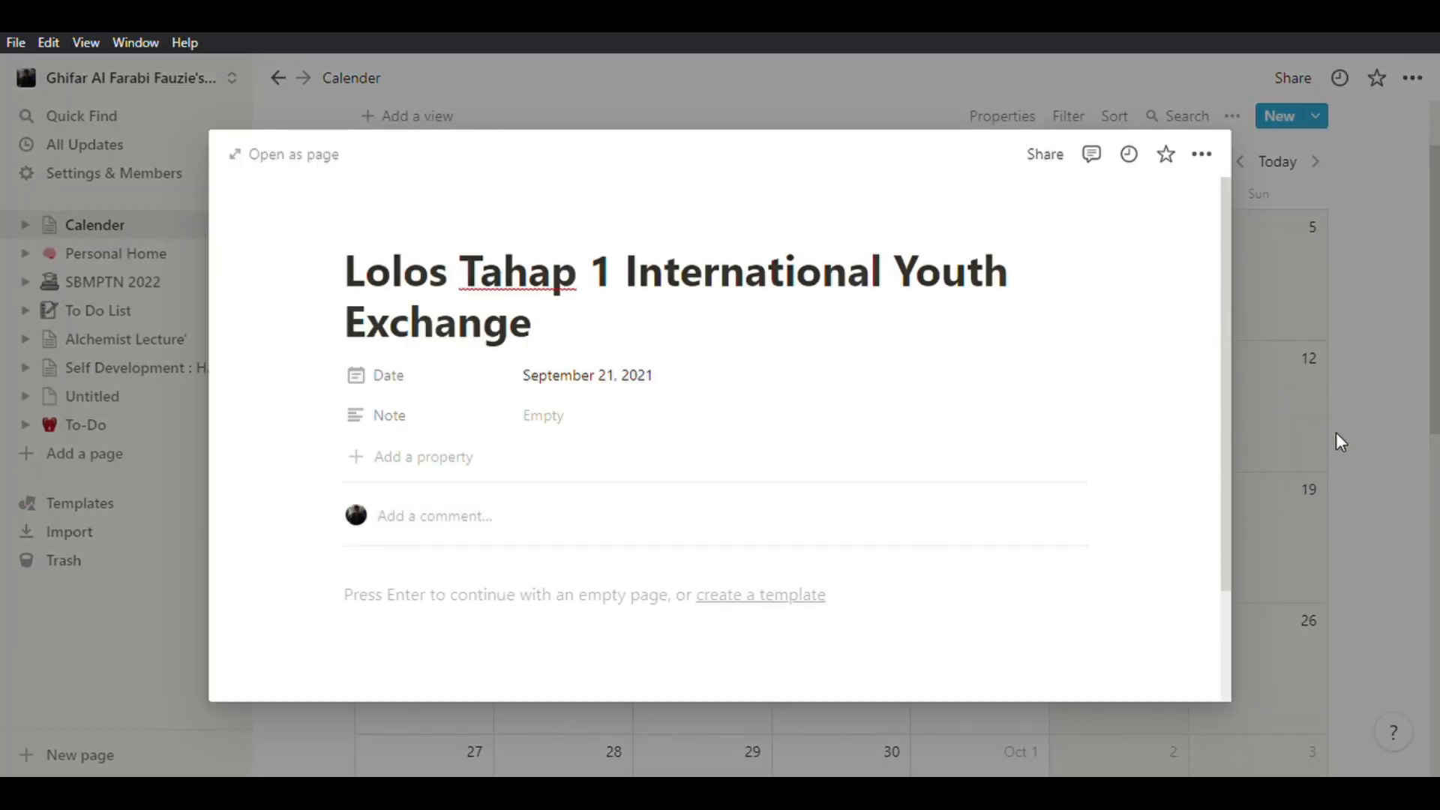
click(1359, 438)
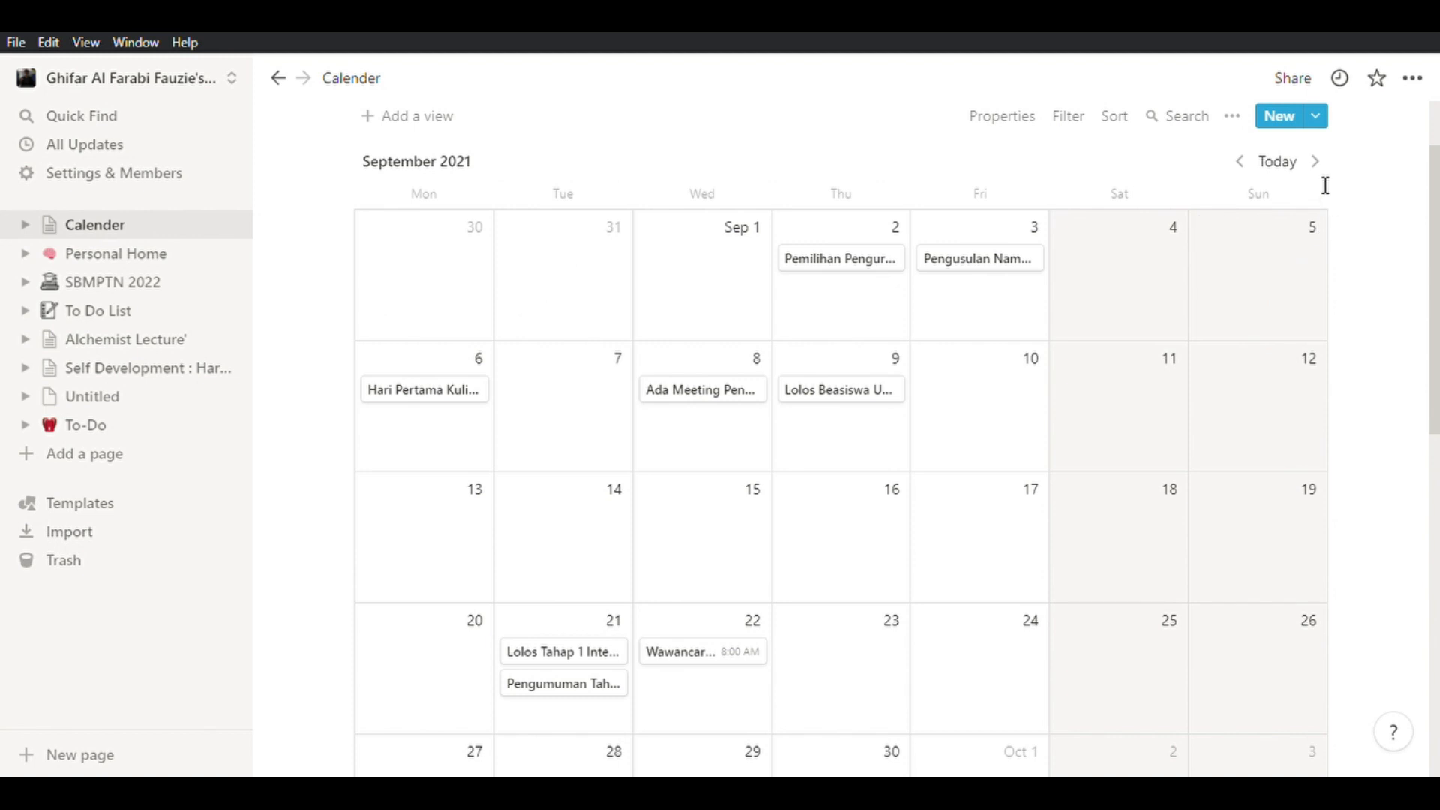
Add a calendar entry on October 13, 2021 titled "Ada Seleksi Beasiswa Turki Tahap 3".
click(1316, 161)
scroll(1326, 172, up, 2)
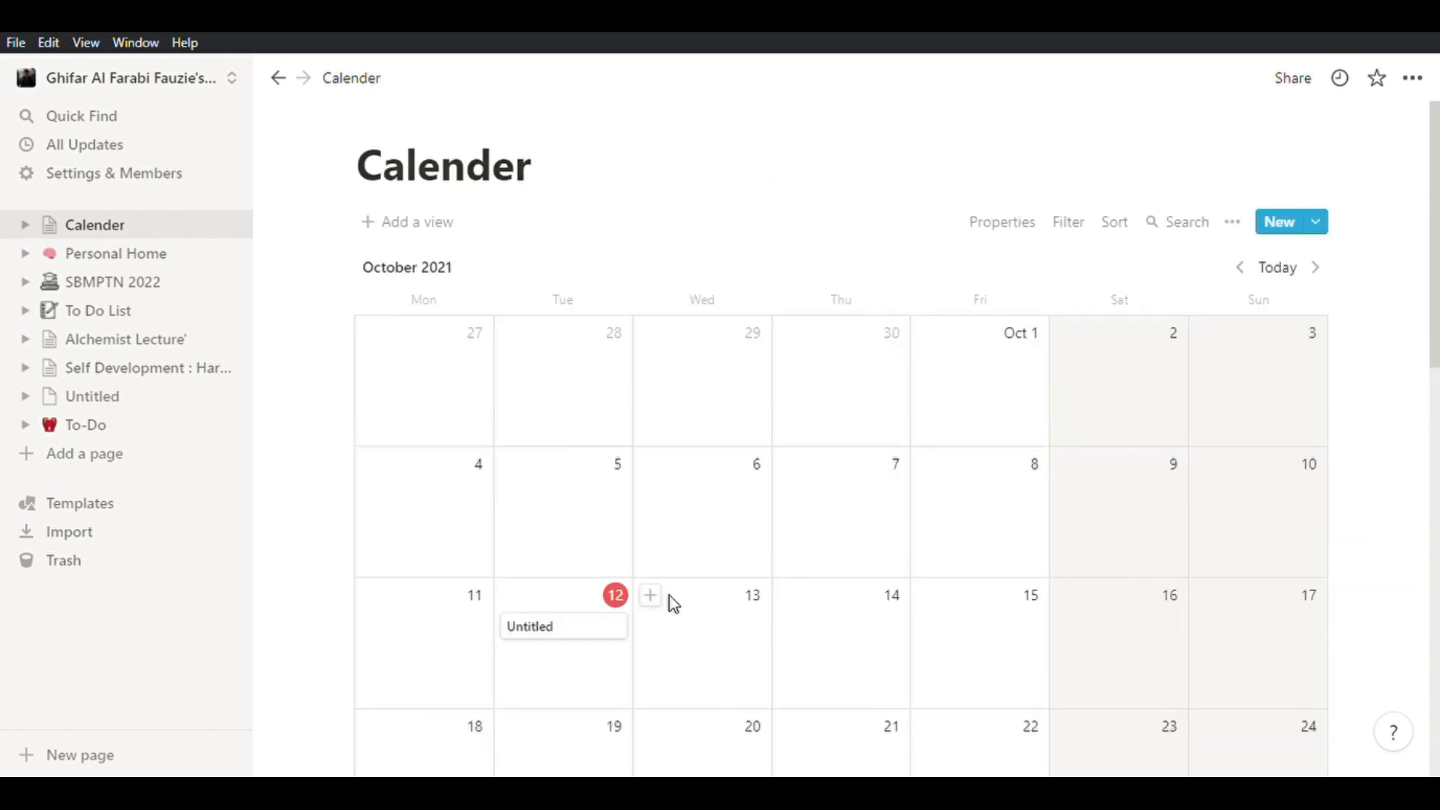
click(653, 597)
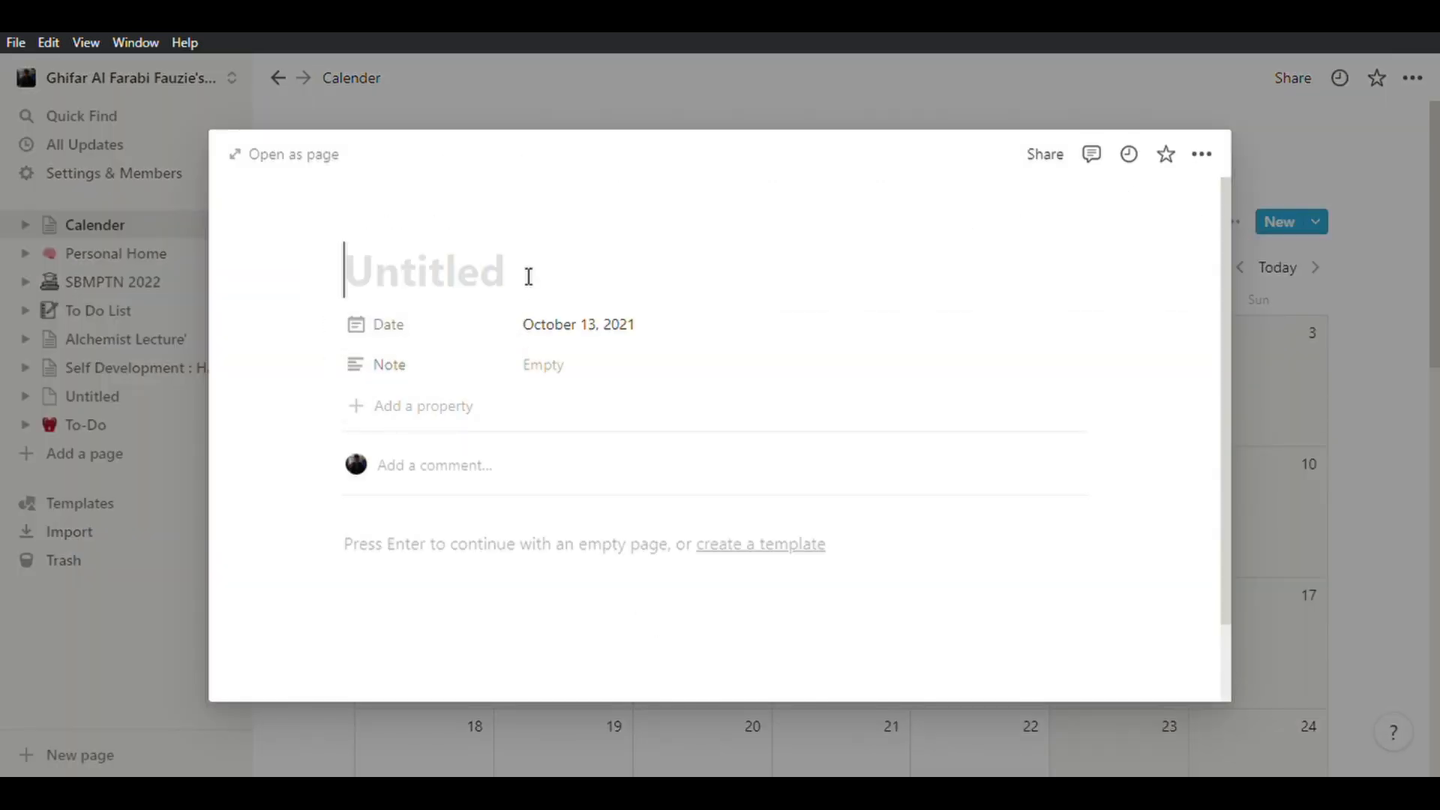
text(Ada )
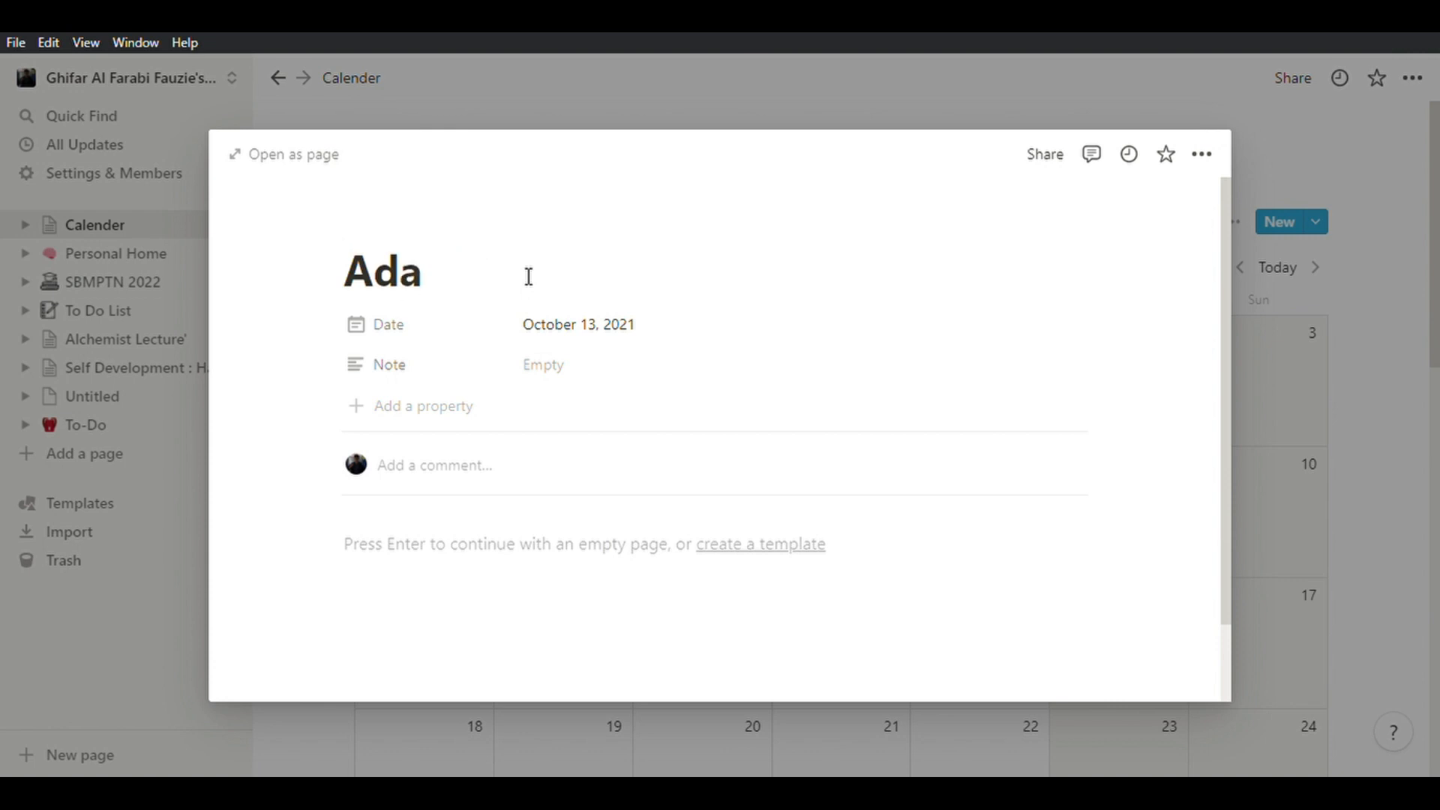
text(Seleksi)
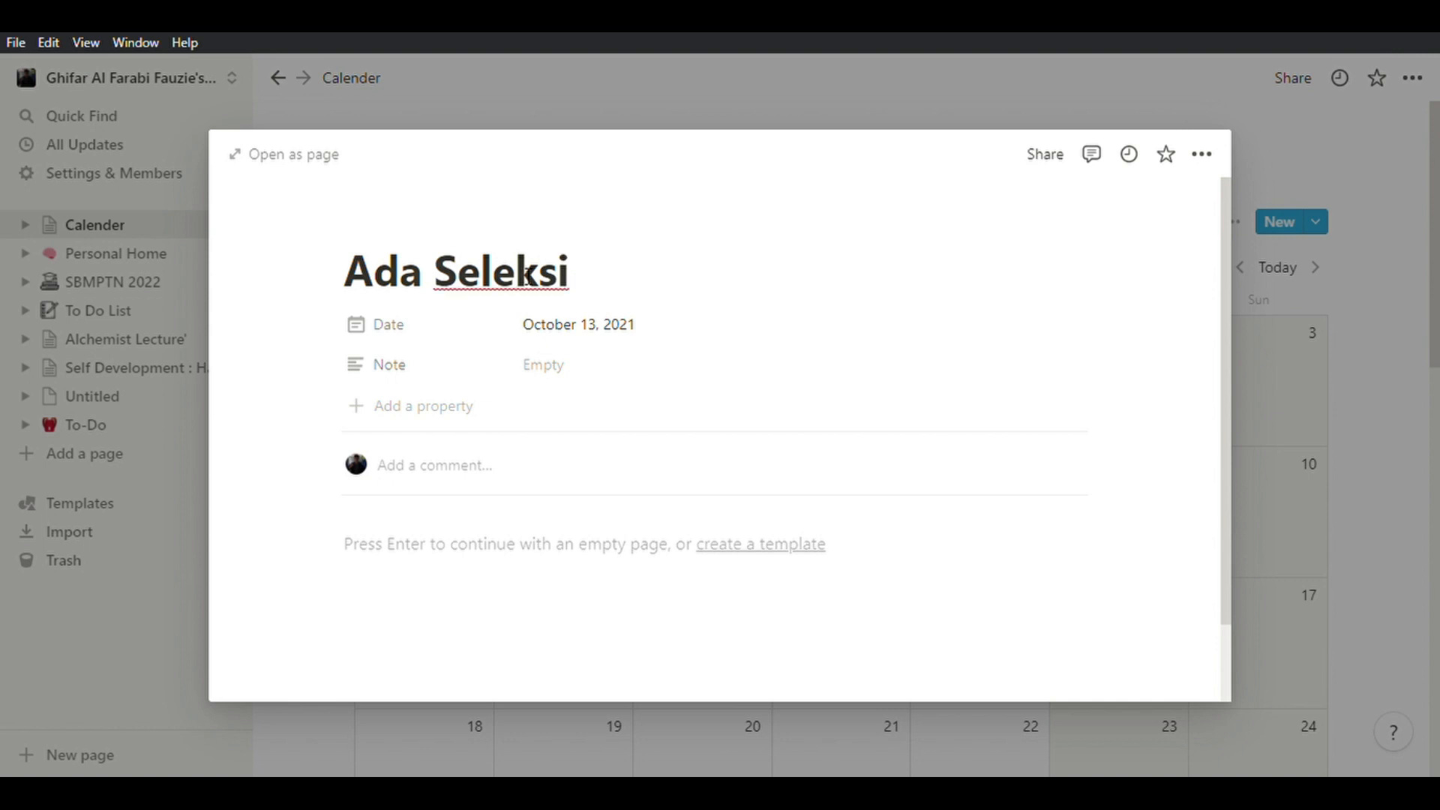
text( Beas)
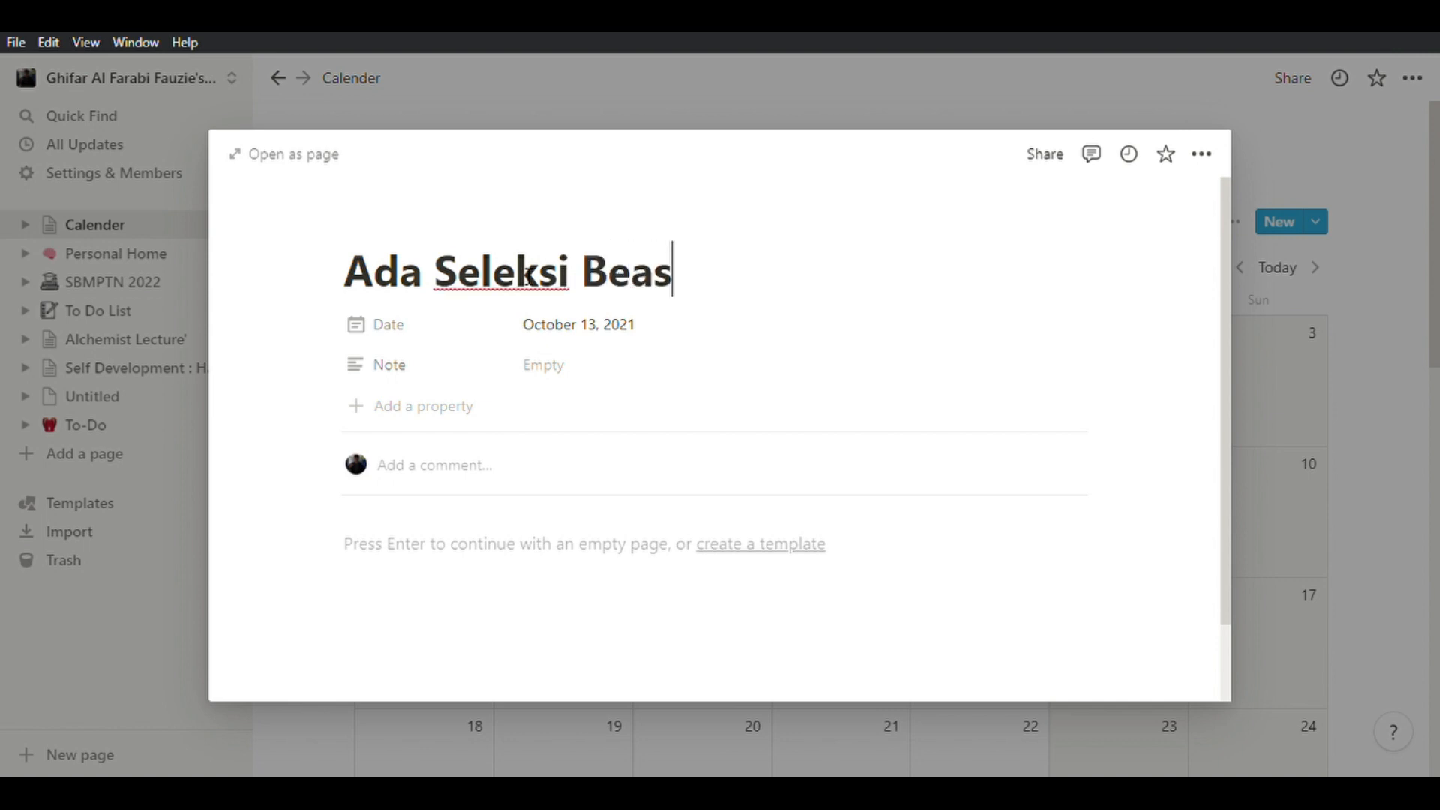
text(iswa Tur)
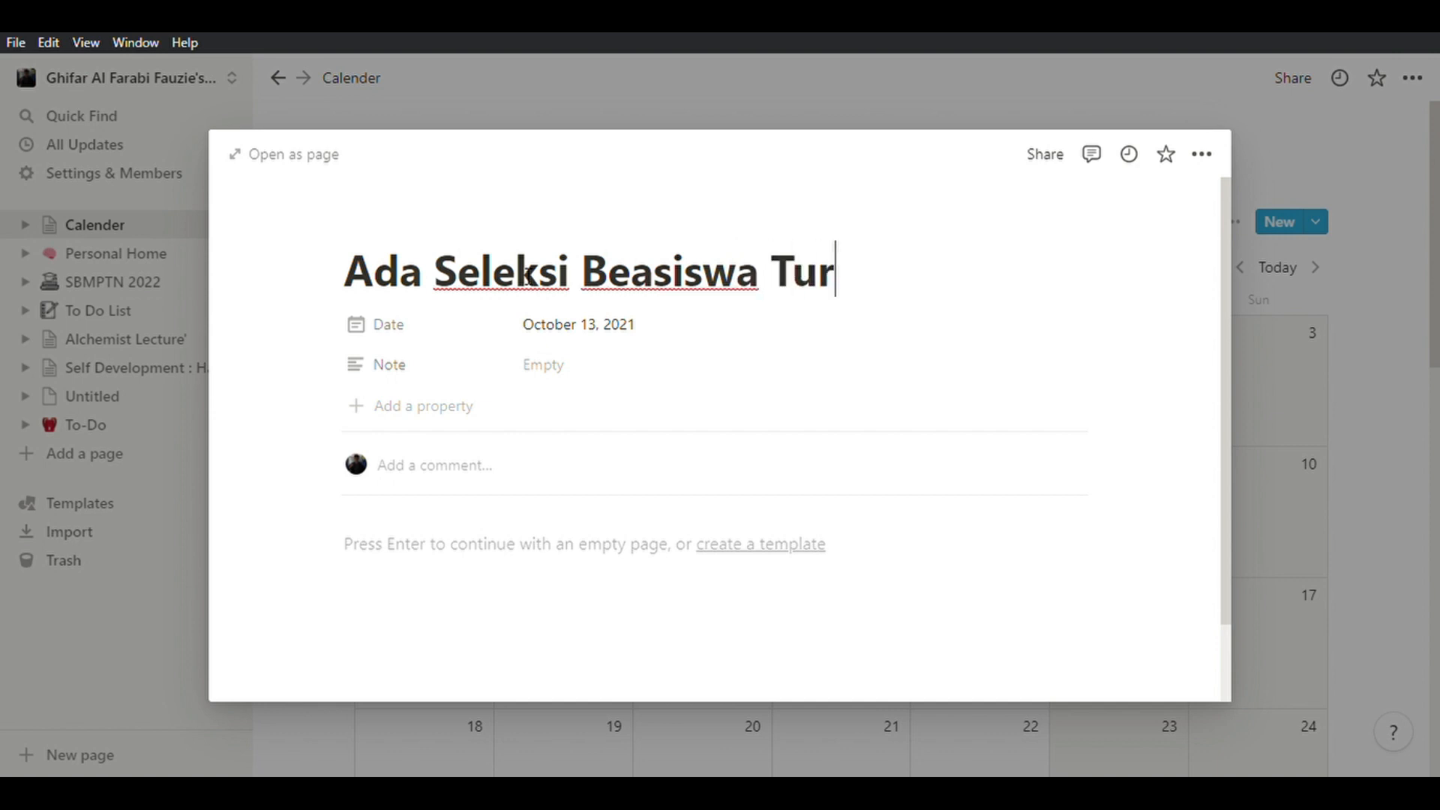
text(ki Tahap 3)
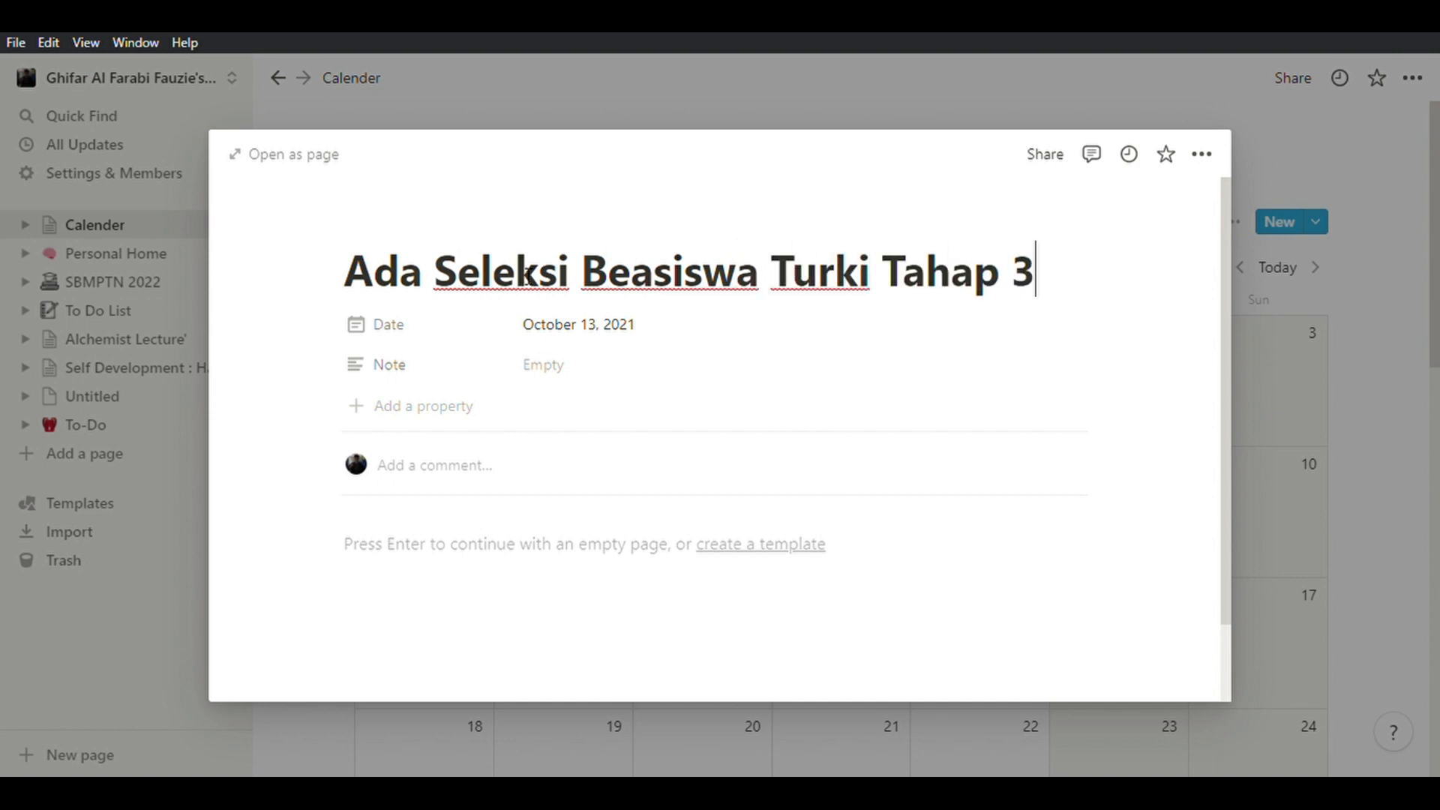
Set the October 13 entry's note to "Persiapkan Materi untuk Debat dan Focus Group Discusion", close the entry and reopen it for review.
click(575, 376)
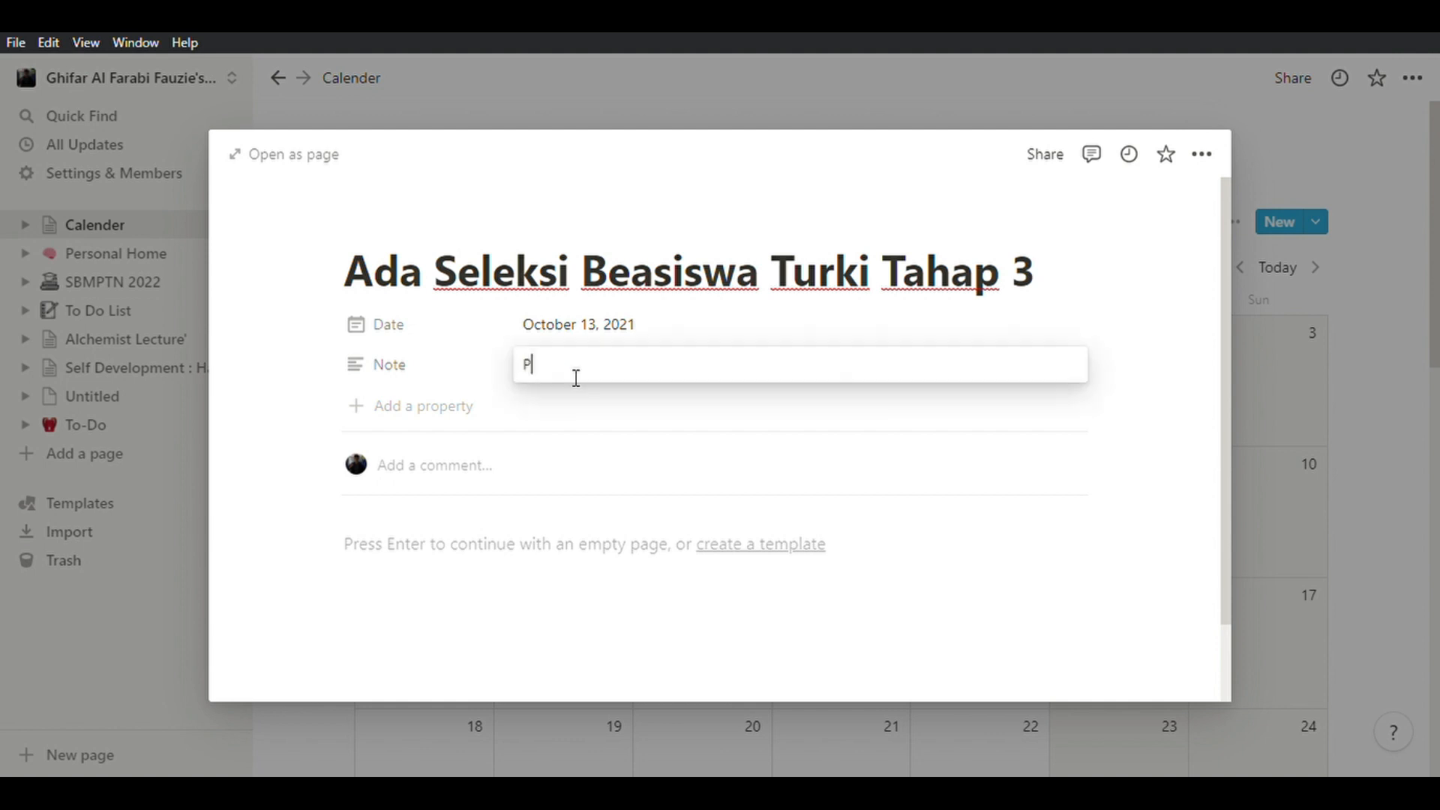
text(Persiapa)
key(BackSpace)
text(kan Materi untuk D)
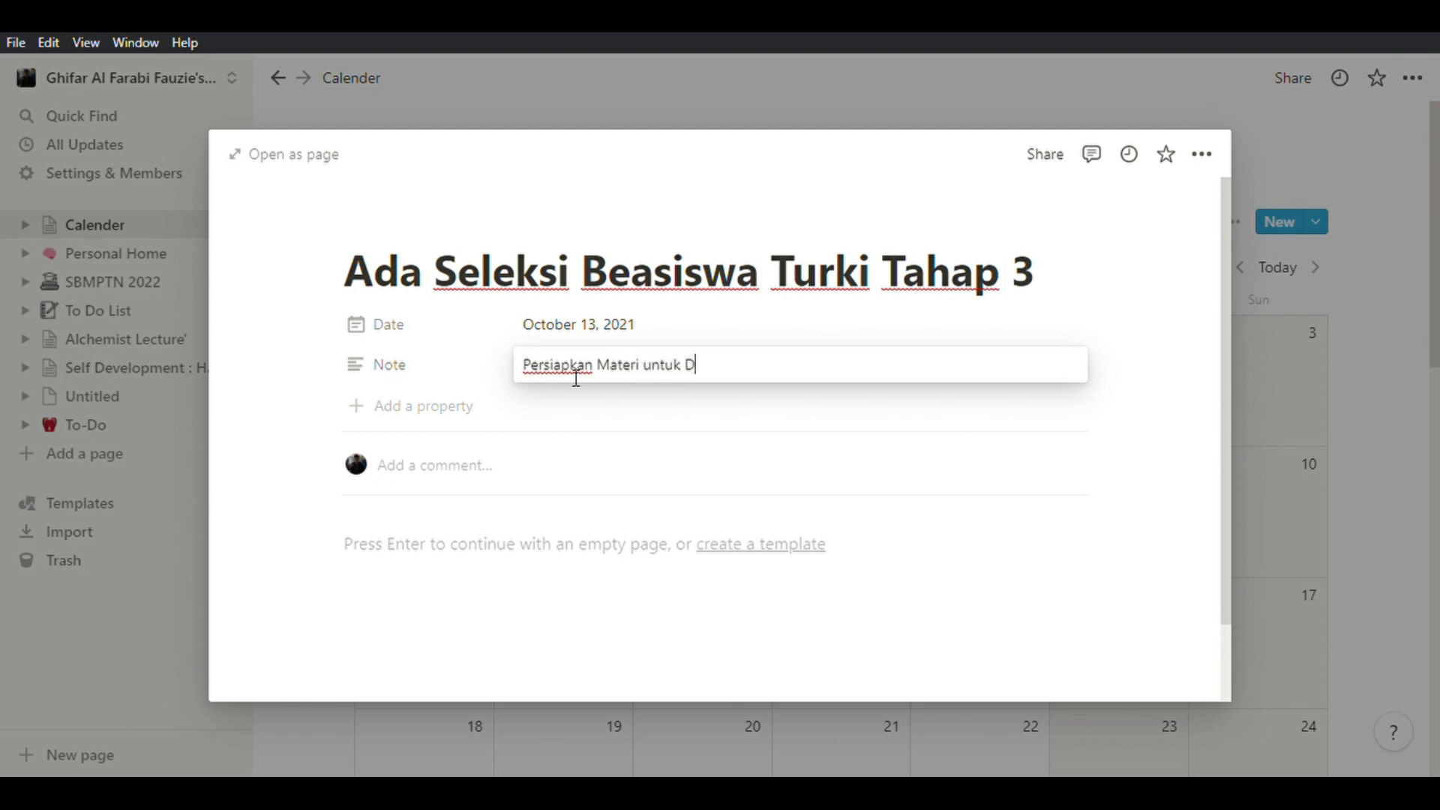
text(ebat dan Focus Group Discusion)
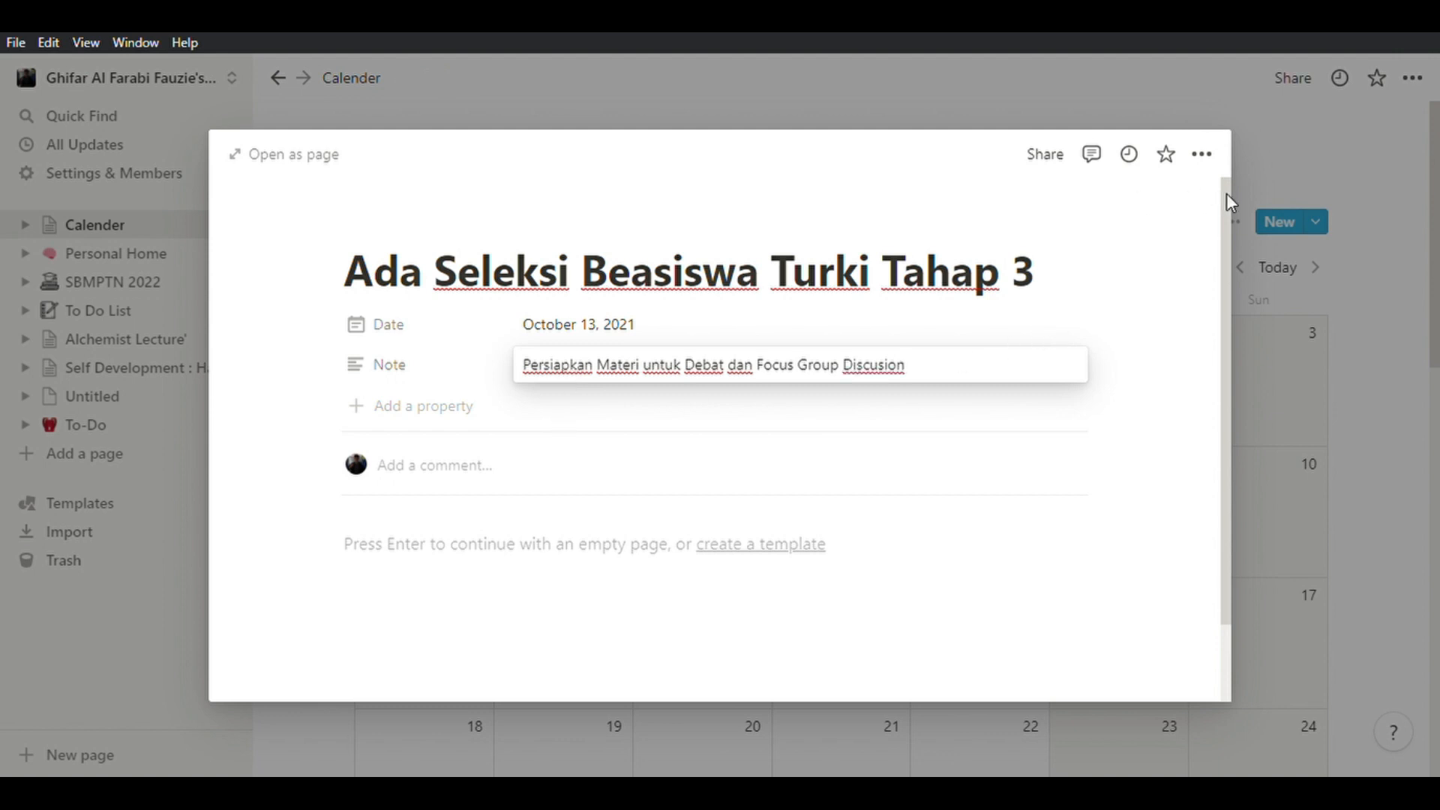
click(1296, 174)
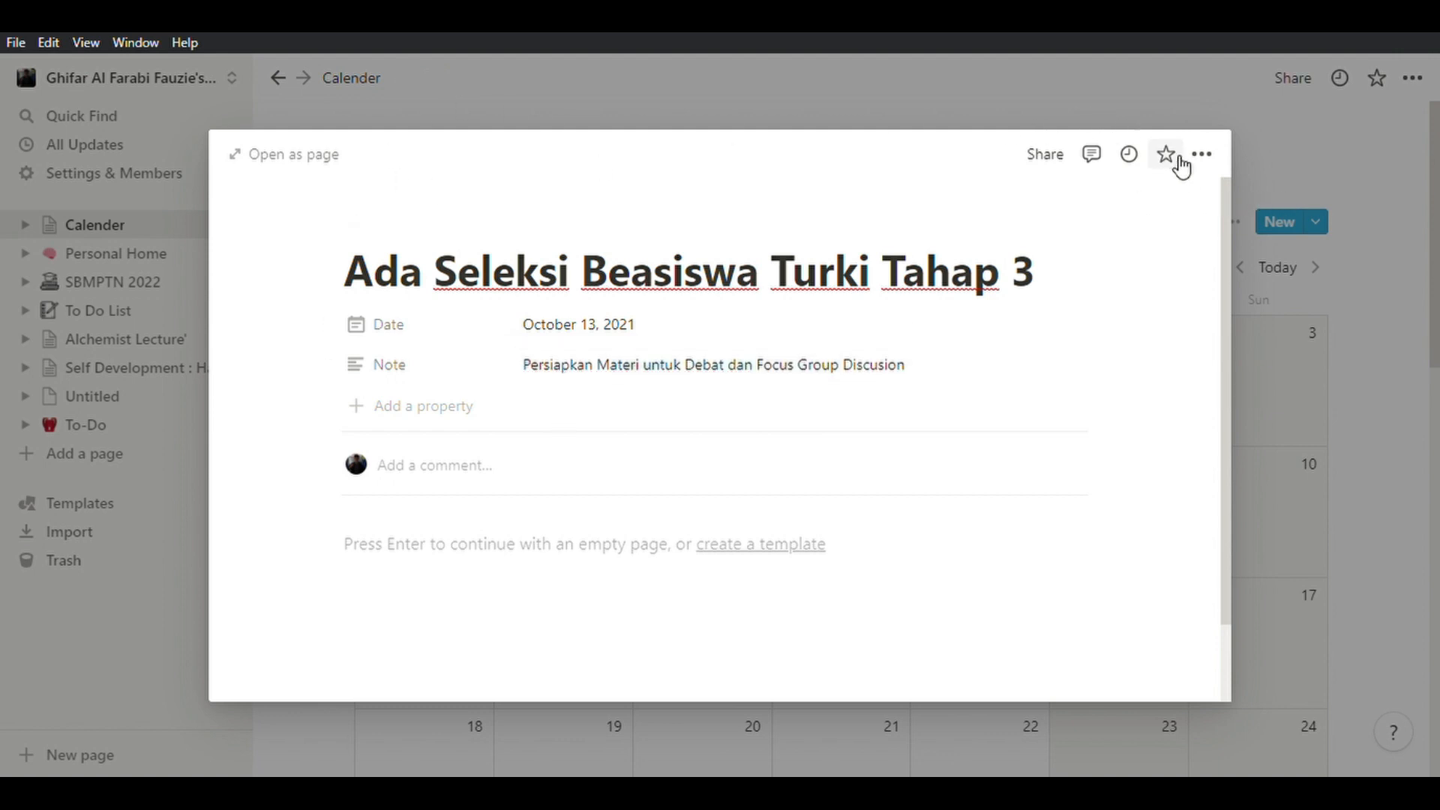
click(1258, 161)
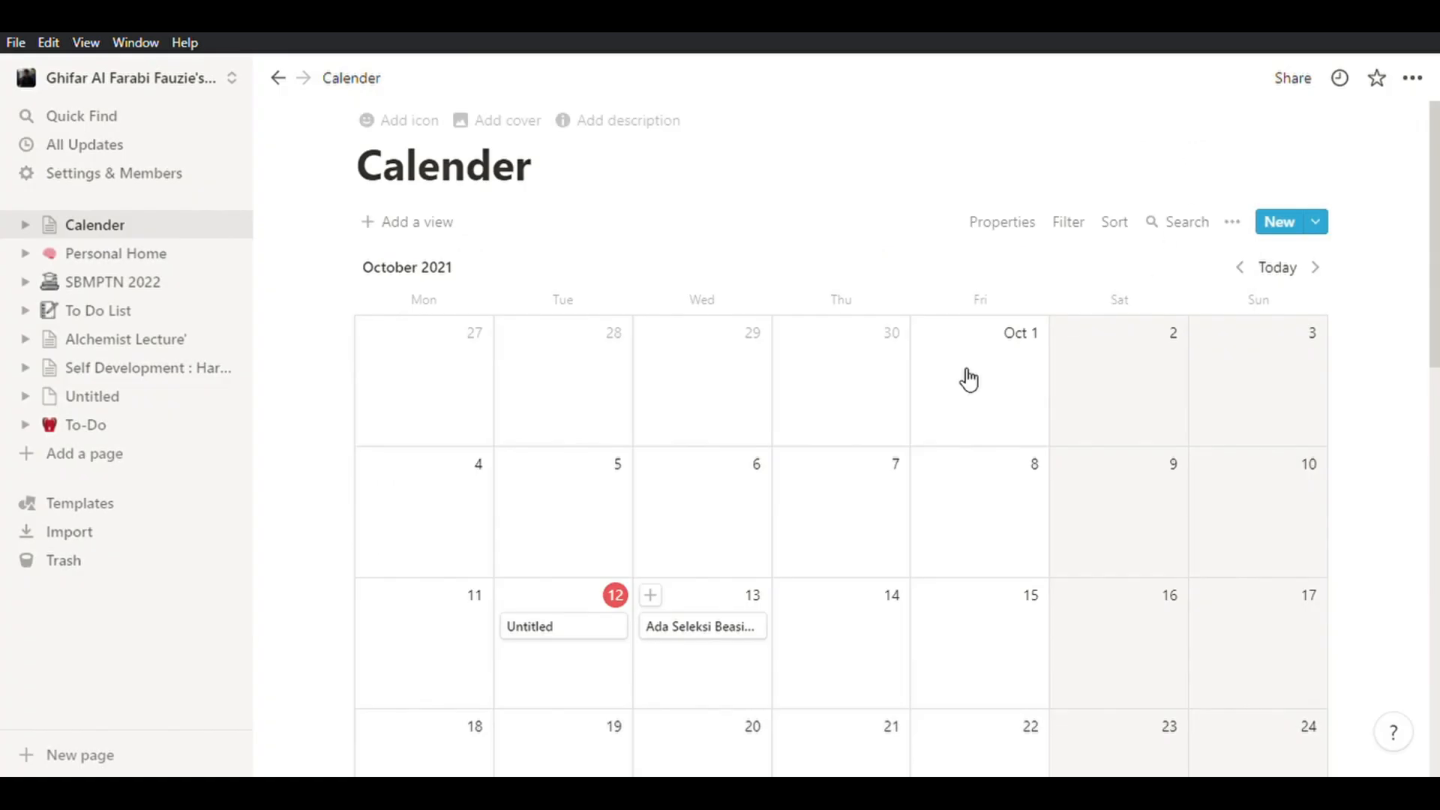
click(712, 638)
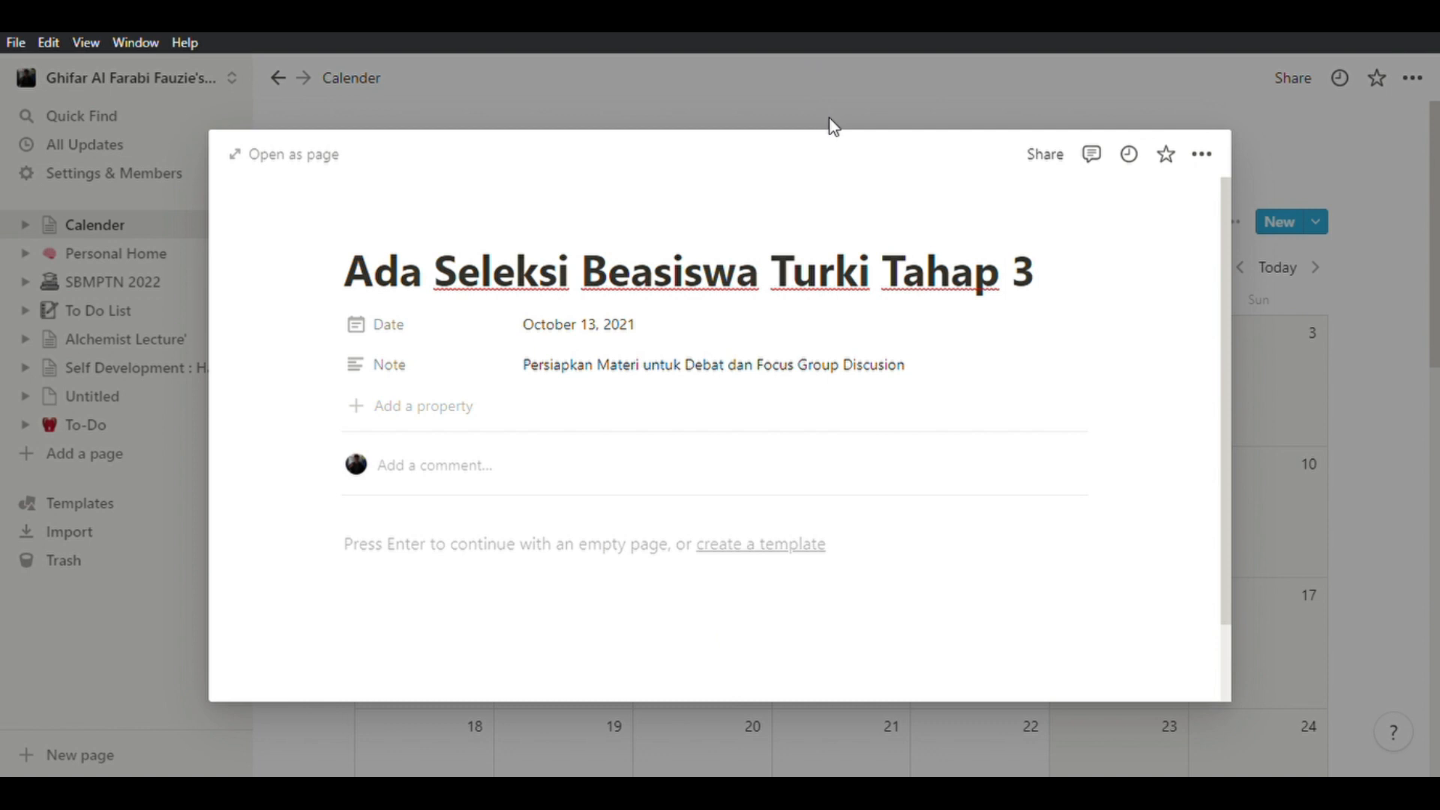
Open the Movie List from the Personal Home page and review its Want to Watch and Watched sections.
click(149, 258)
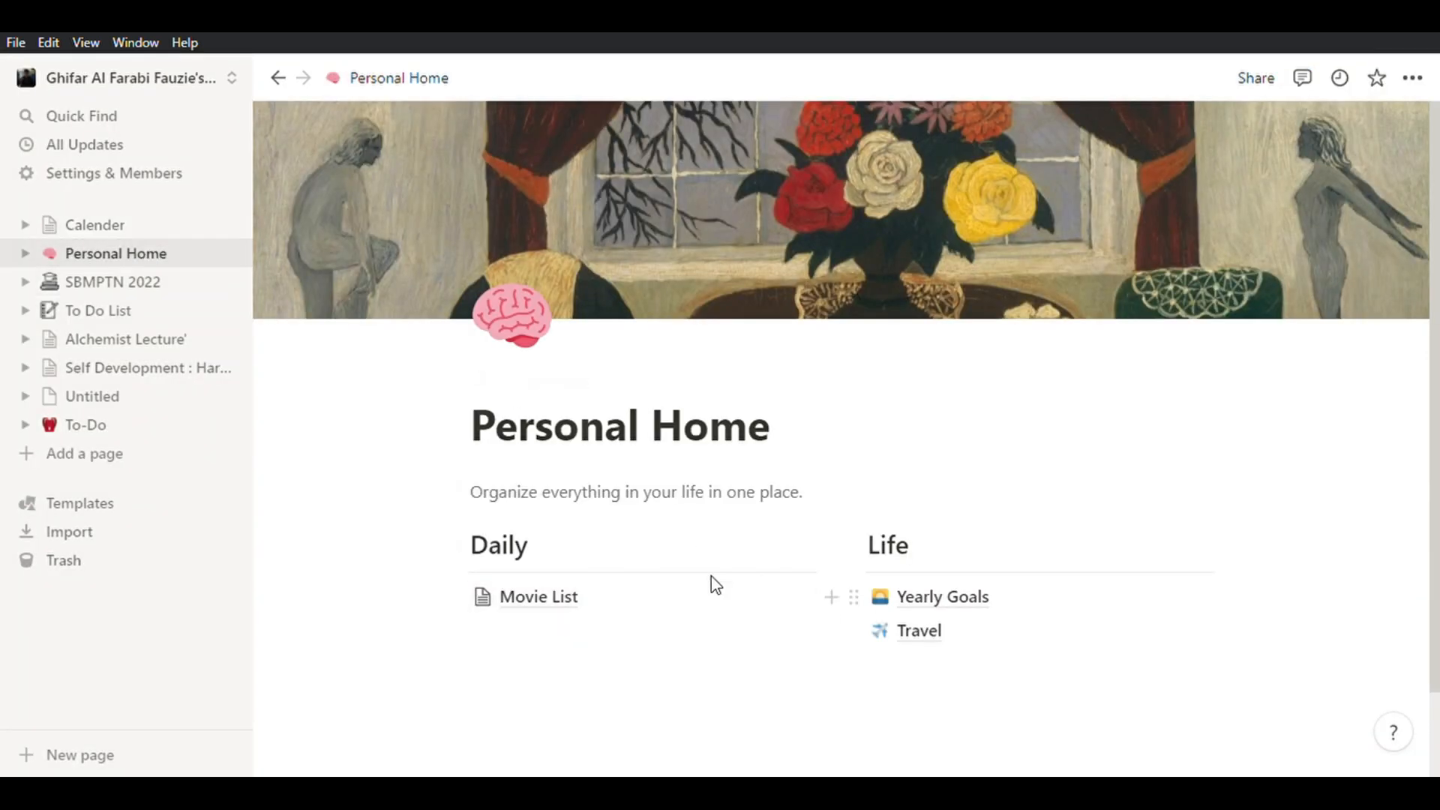
click(575, 598)
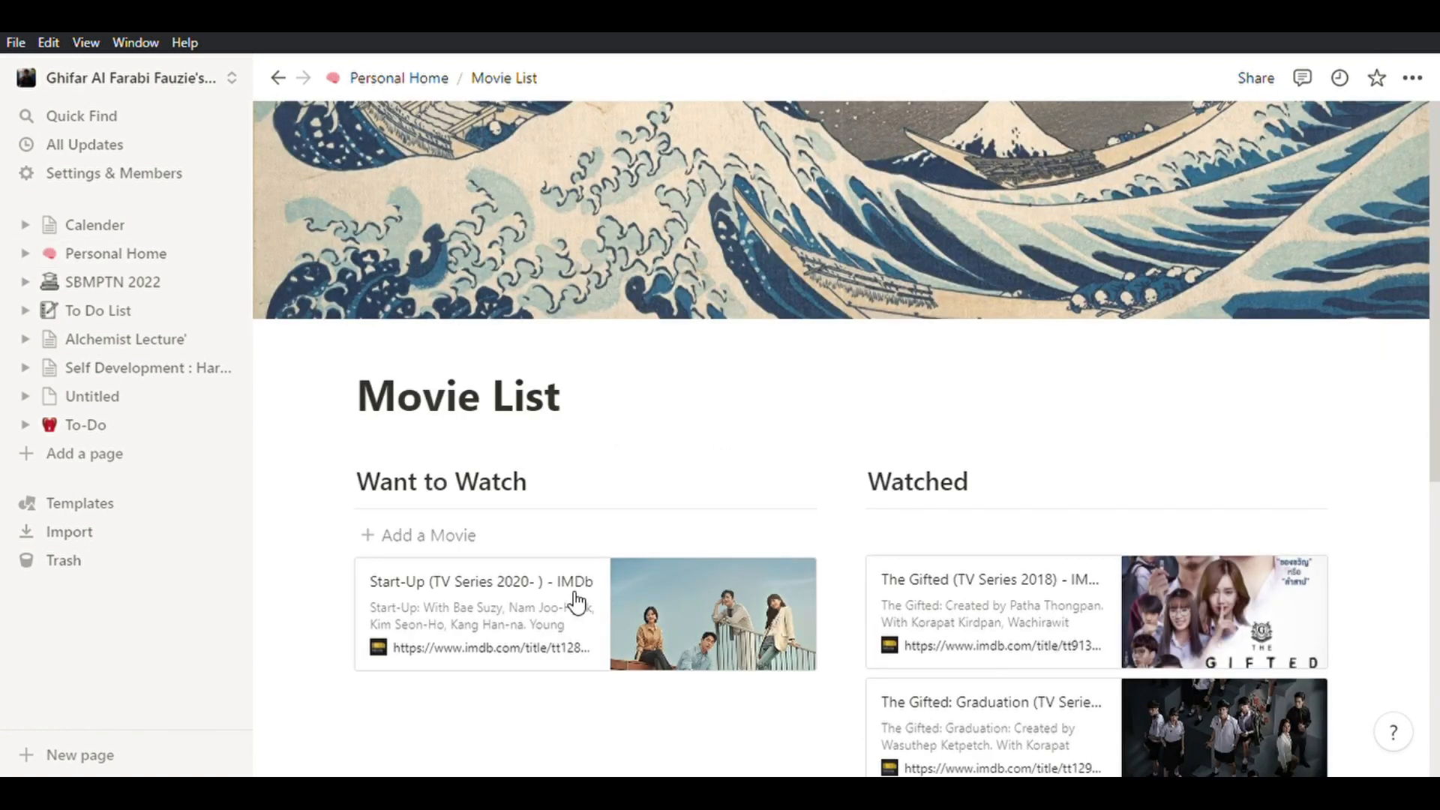
scroll(605, 553, down, 2)
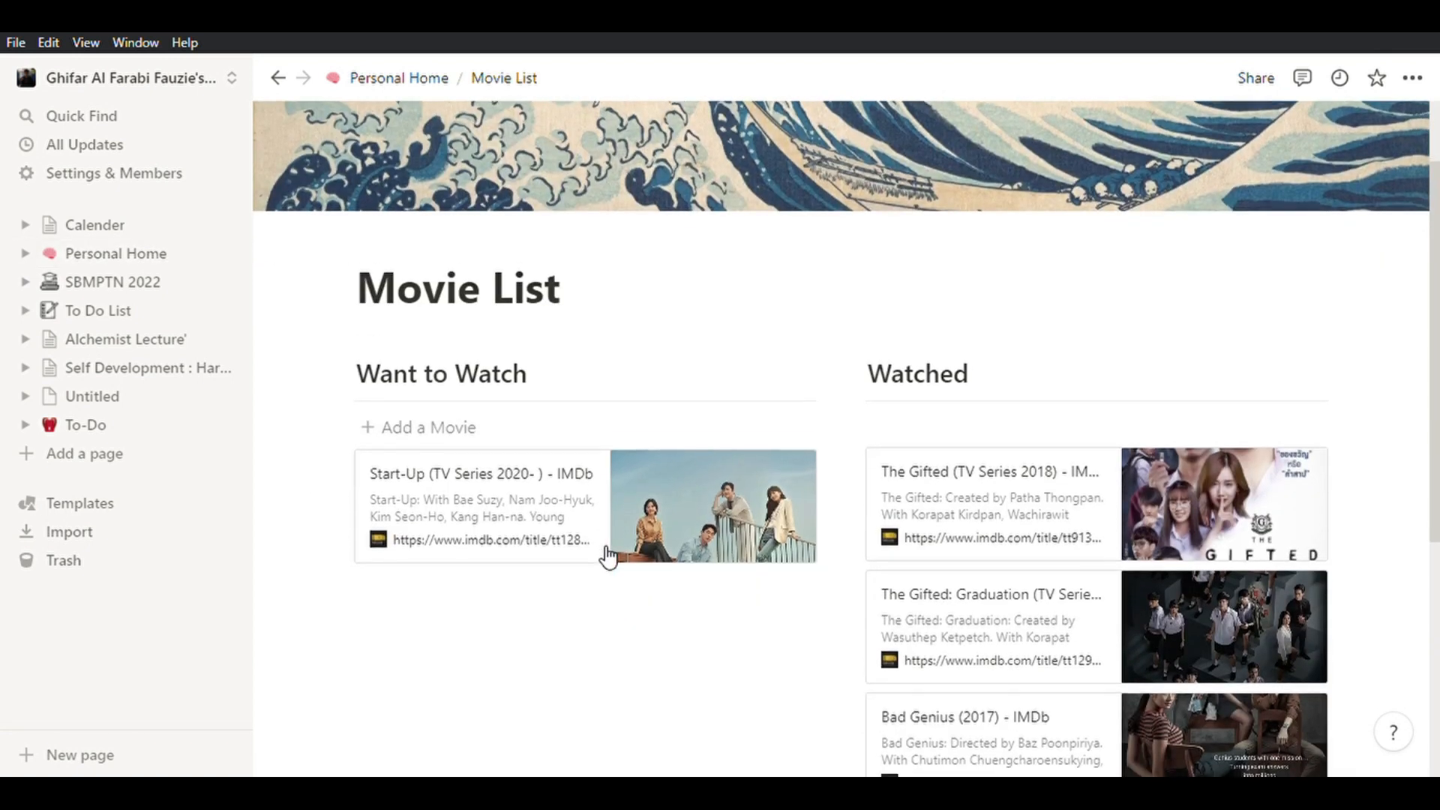
scroll(607, 557, down, 2)
scroll(609, 556, down, 2)
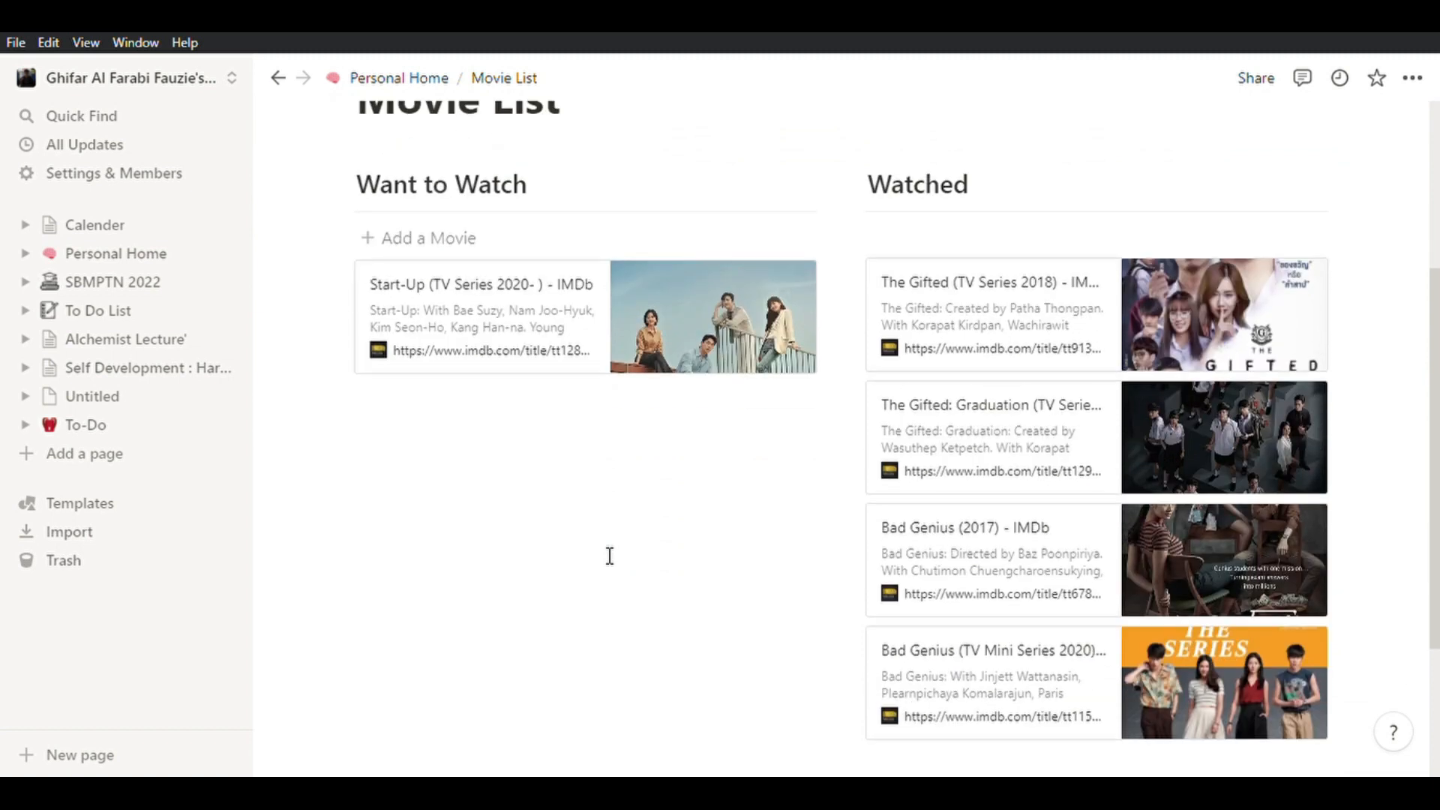
scroll(610, 549, up, 6)
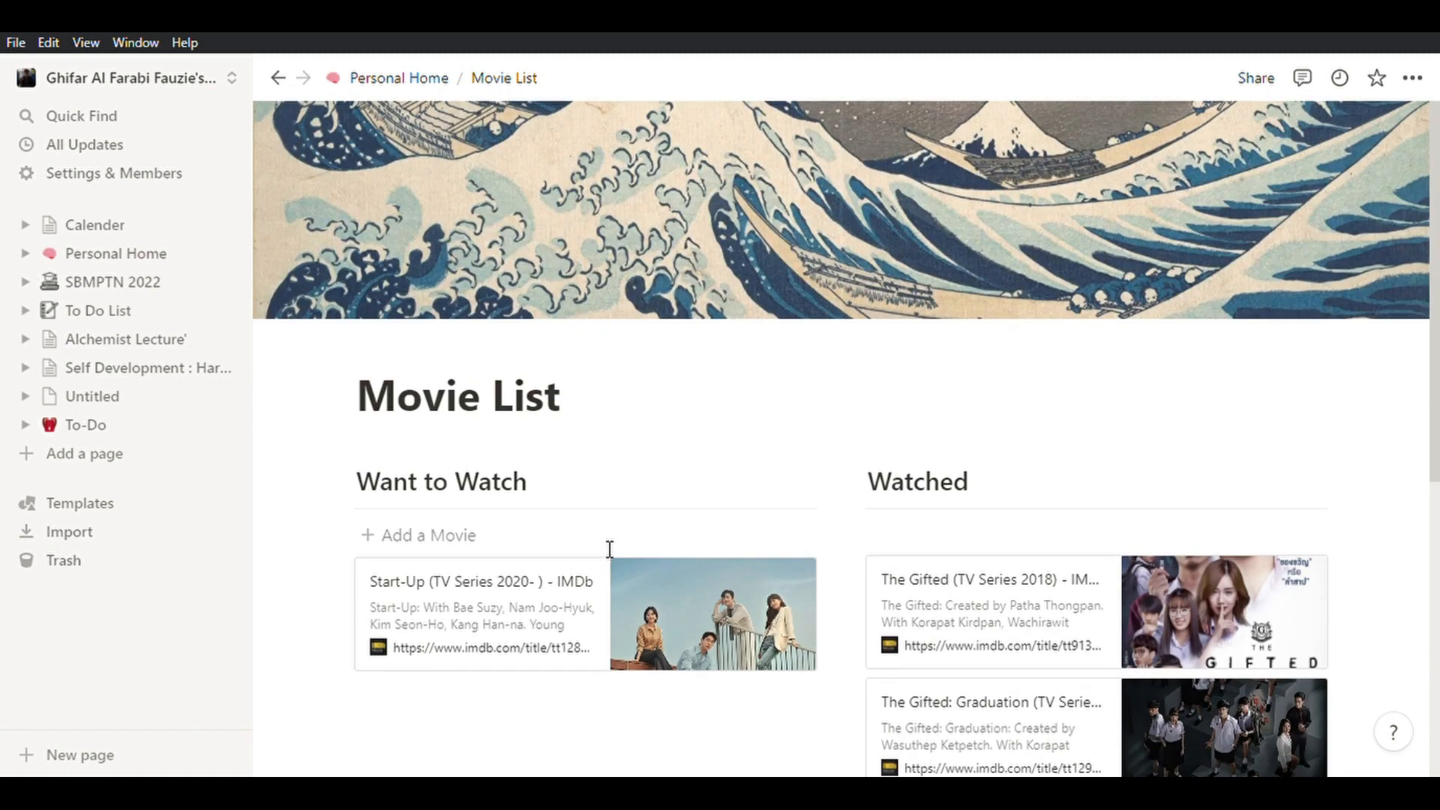
Start a web bookmark under Want to Watch, switch to the browser and open IMDb's Top Rated Movies from an "imdb rating" search.
click(435, 542)
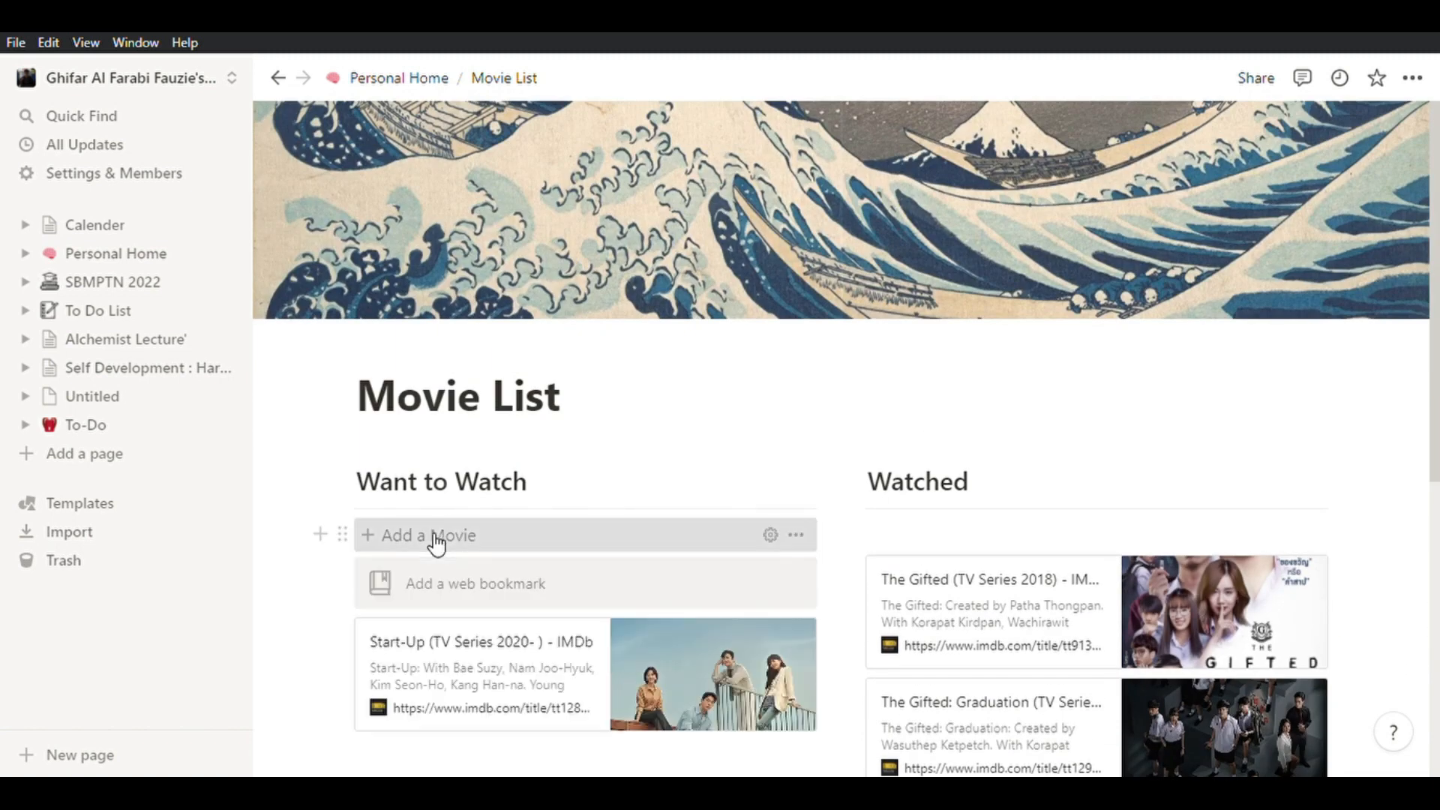
click(550, 587)
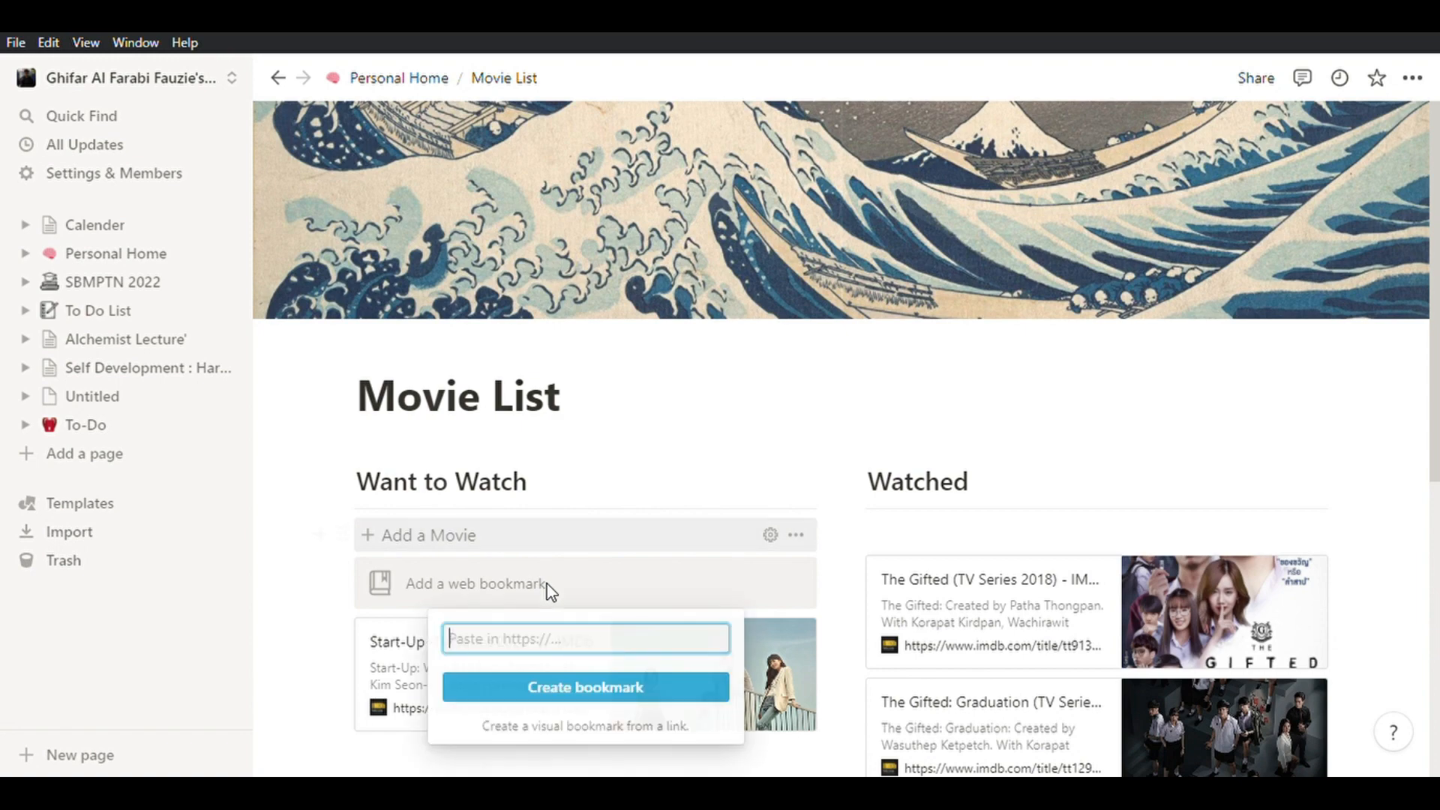
key(alt+Tab)
text(IMDB)
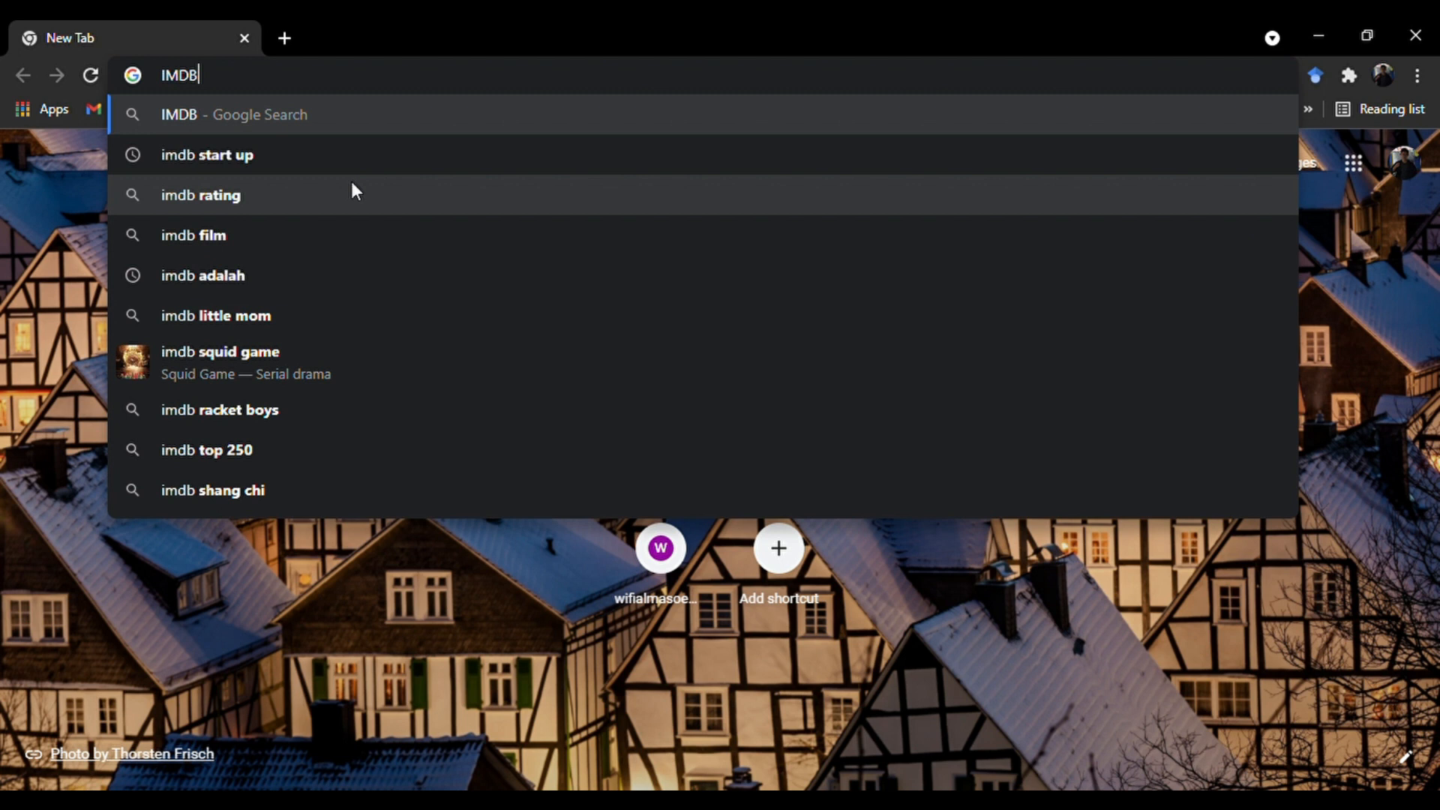
click(354, 193)
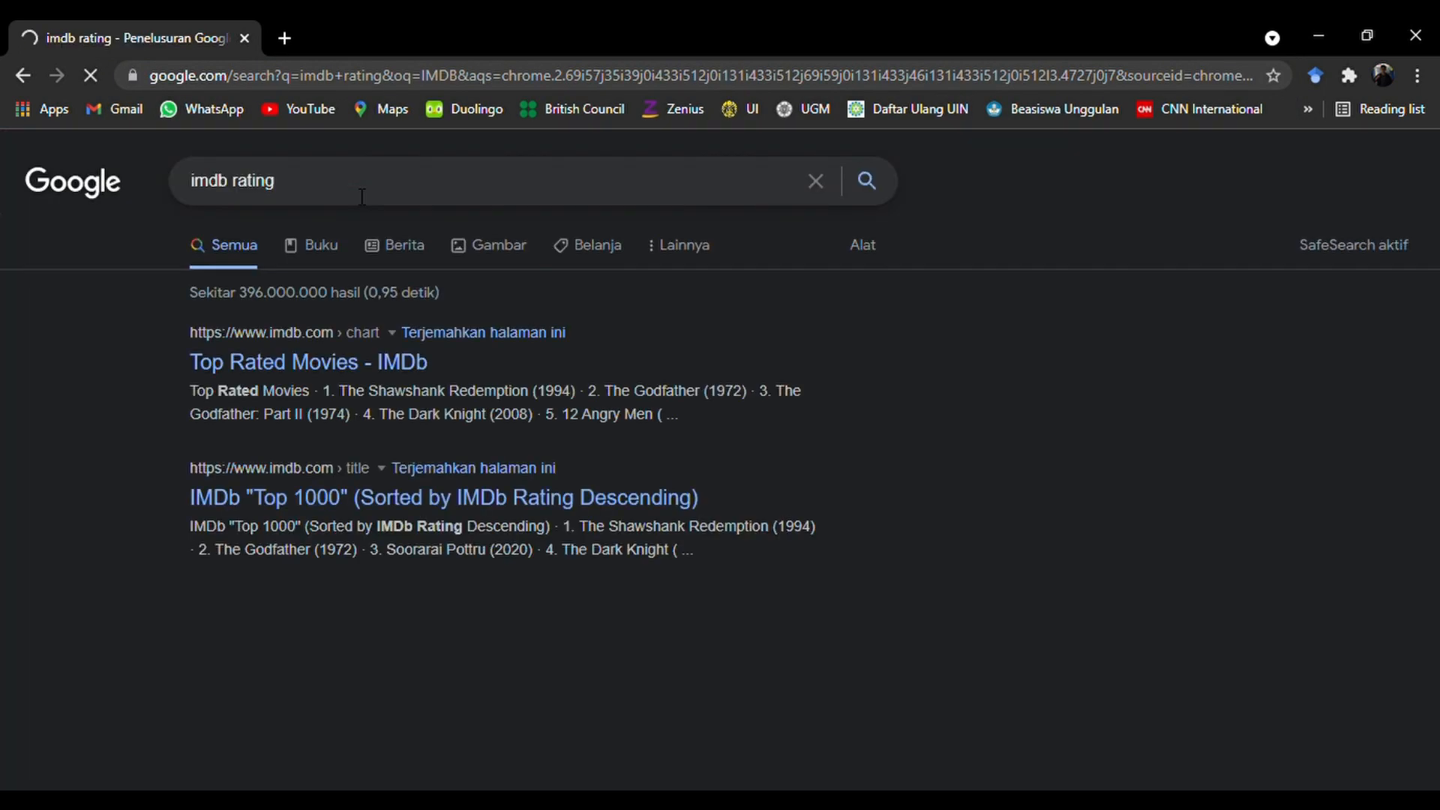
click(325, 362)
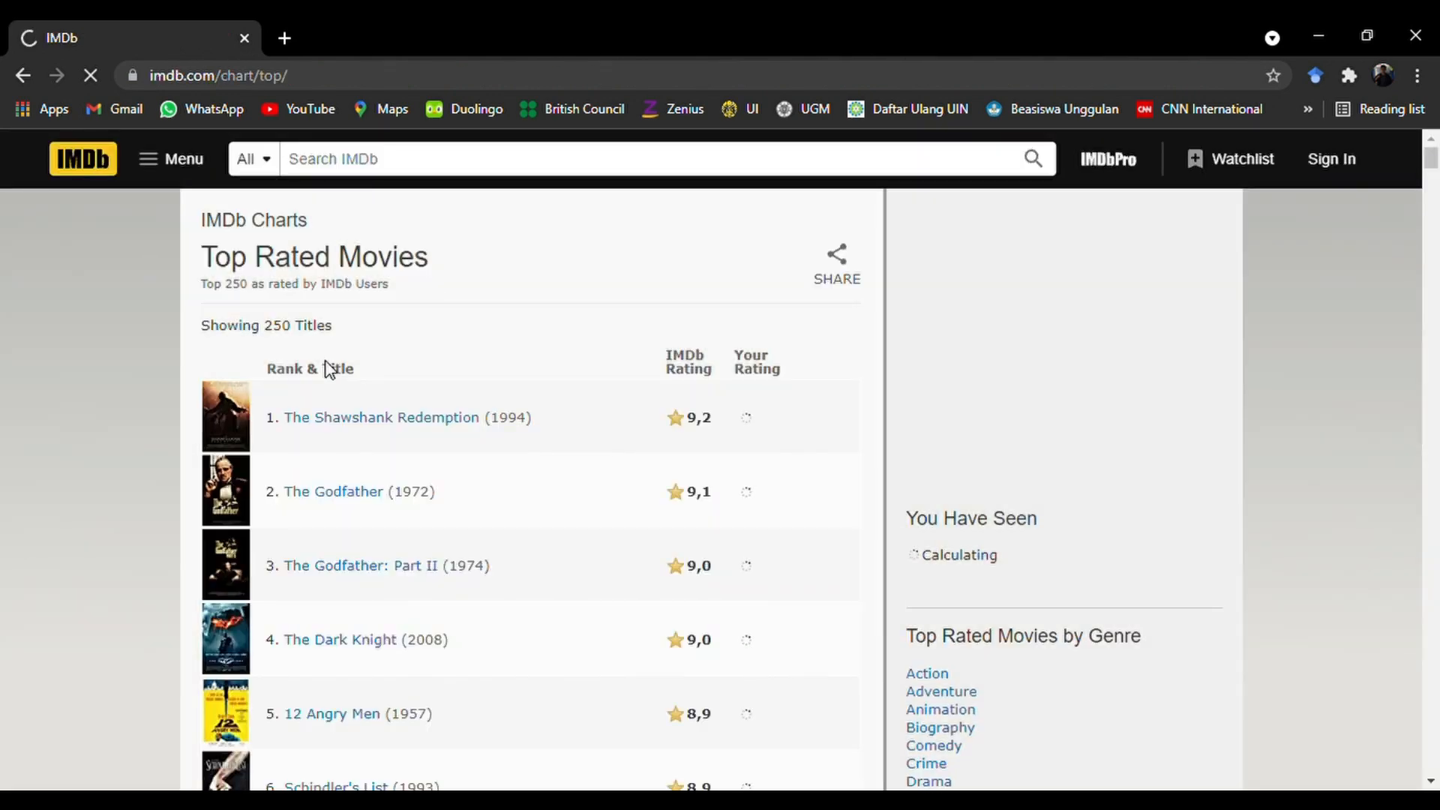
Search IMDb for "squid" and open the Squid Game (2021) title page.
click(466, 161)
text(squid)
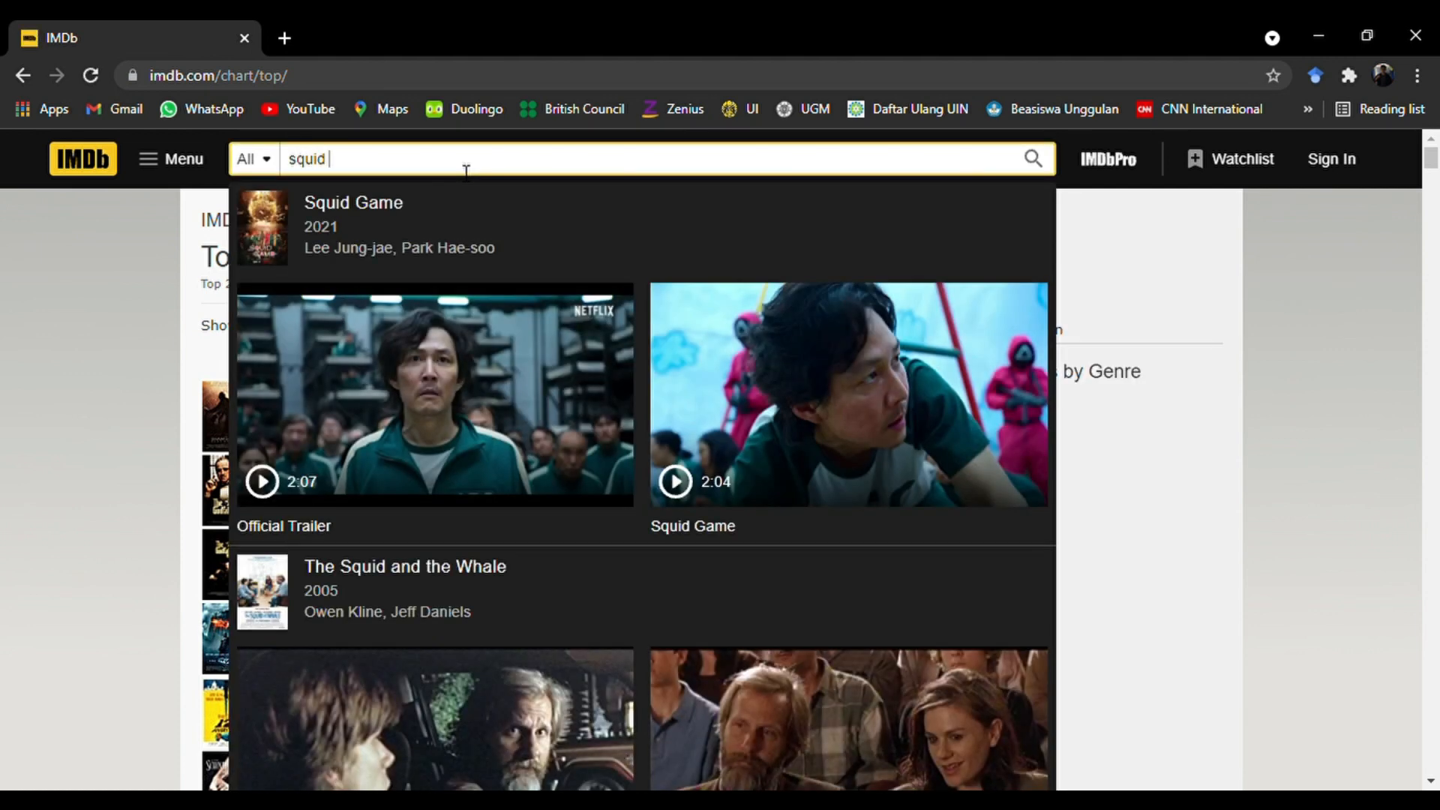
click(375, 218)
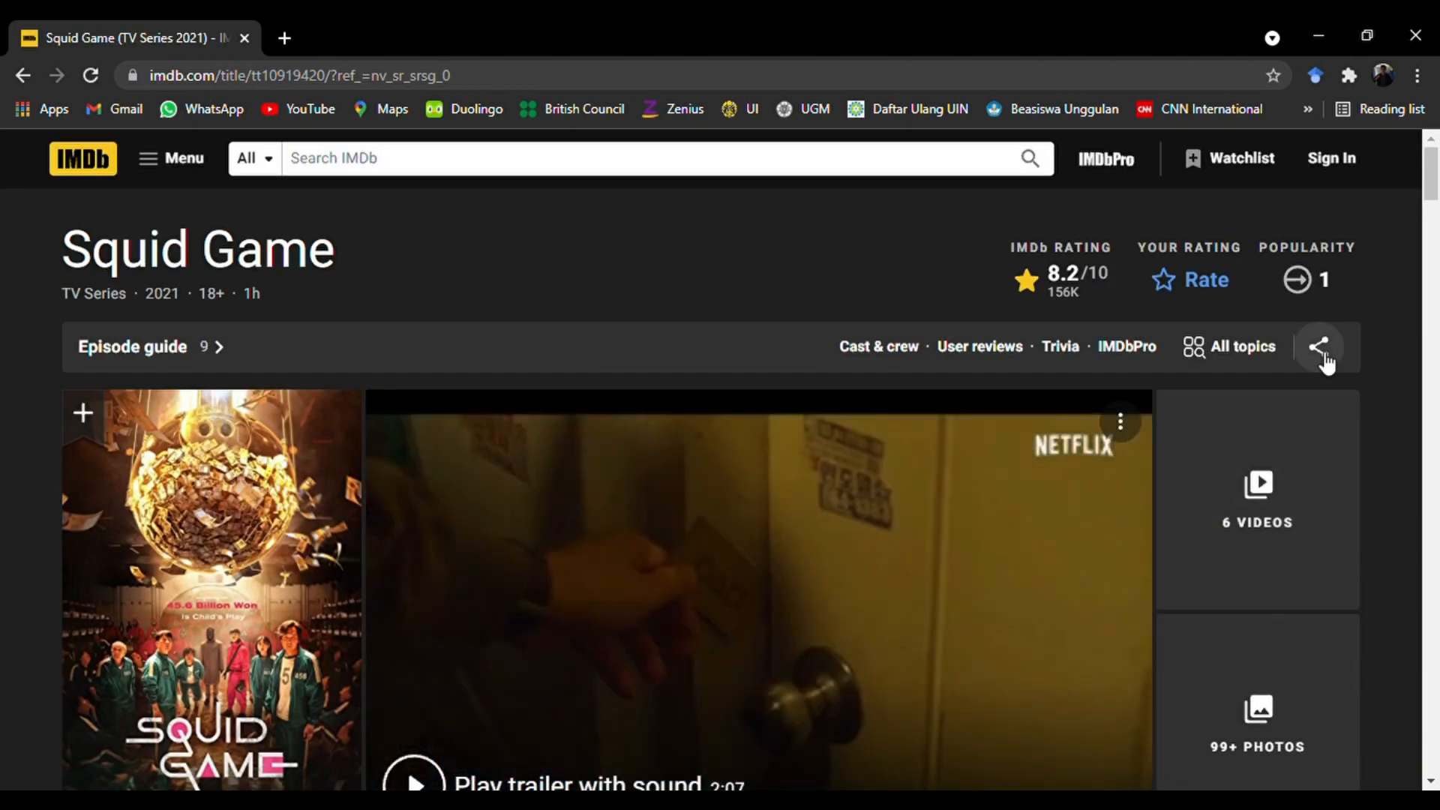
Copy the Squid Game page link from IMDb, switch back to Notion and create the Want to Watch bookmark from it.
click(1323, 358)
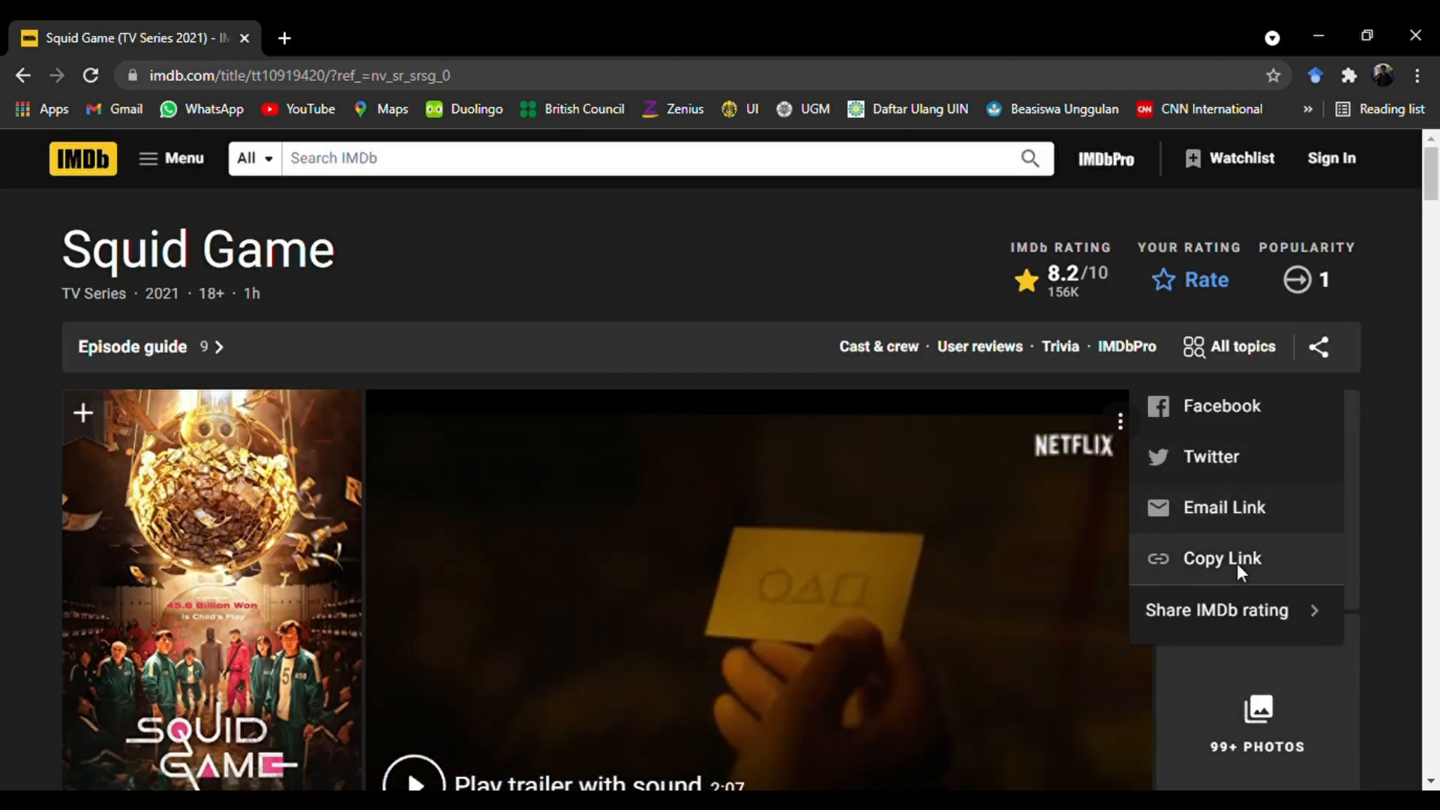
click(1236, 564)
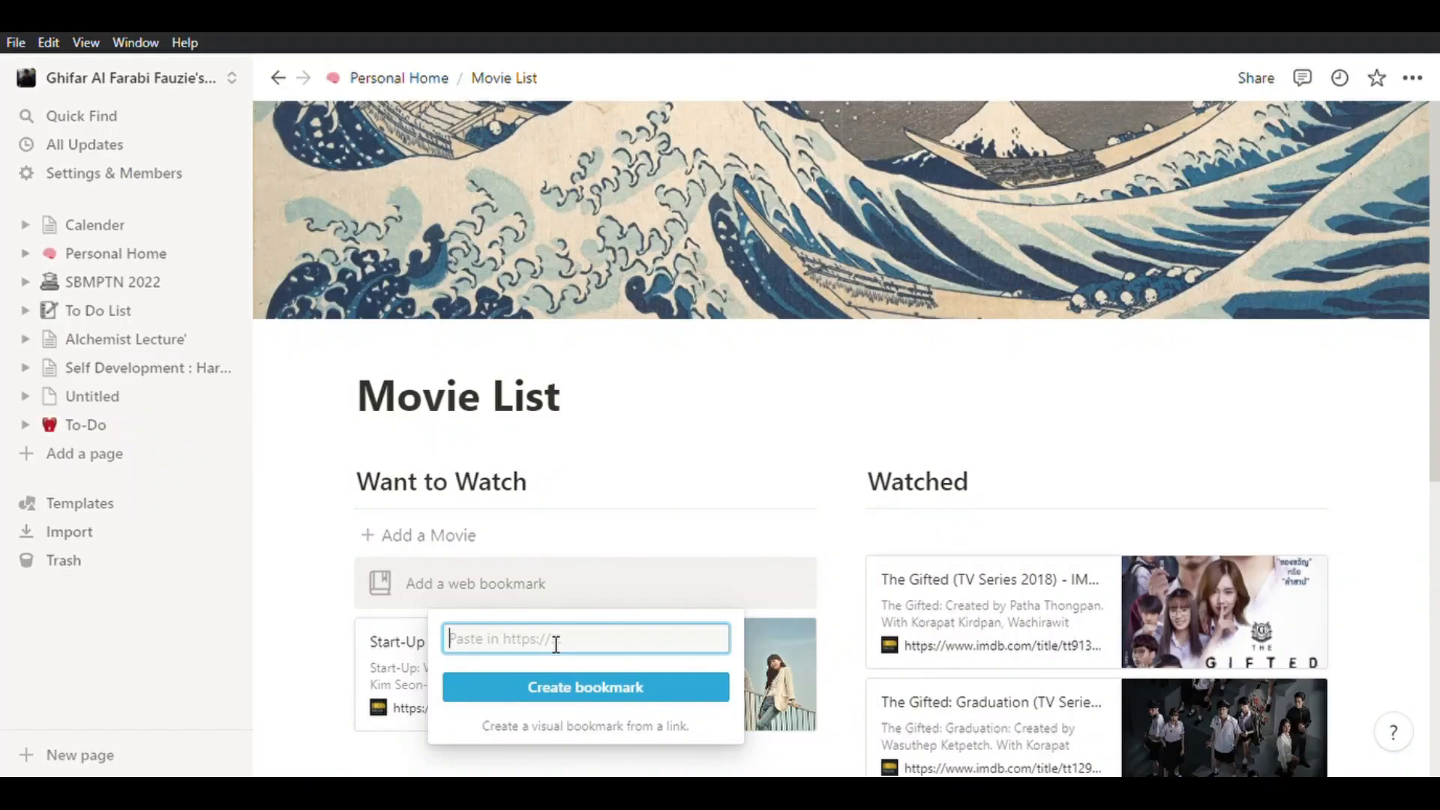
key(ctrl+v)
click(566, 689)
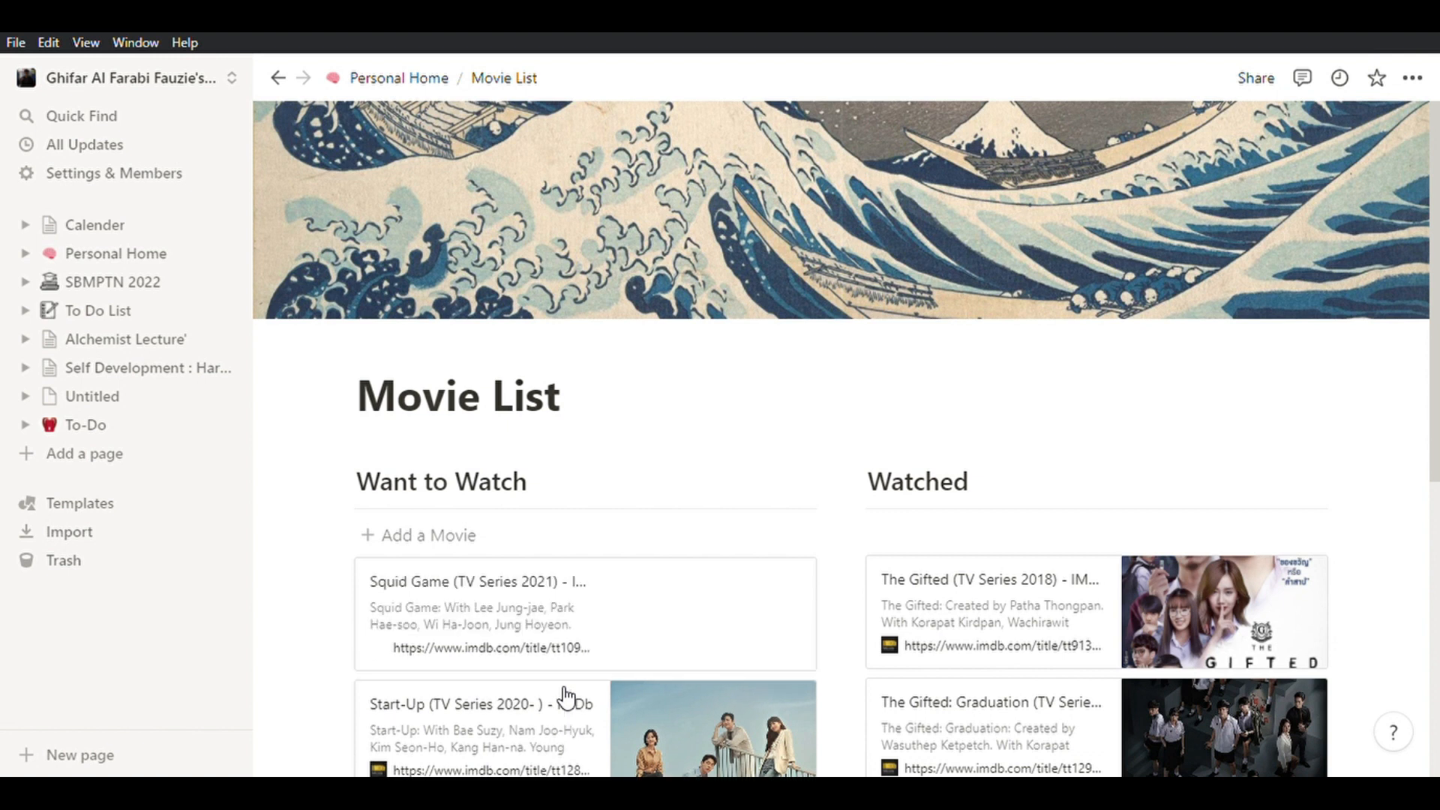
Move the Squid Game bookmark from Want to Watch to the end of the Watched list, below Bad Genius (TV Mini Series 2020).
scroll(567, 697, down, 3)
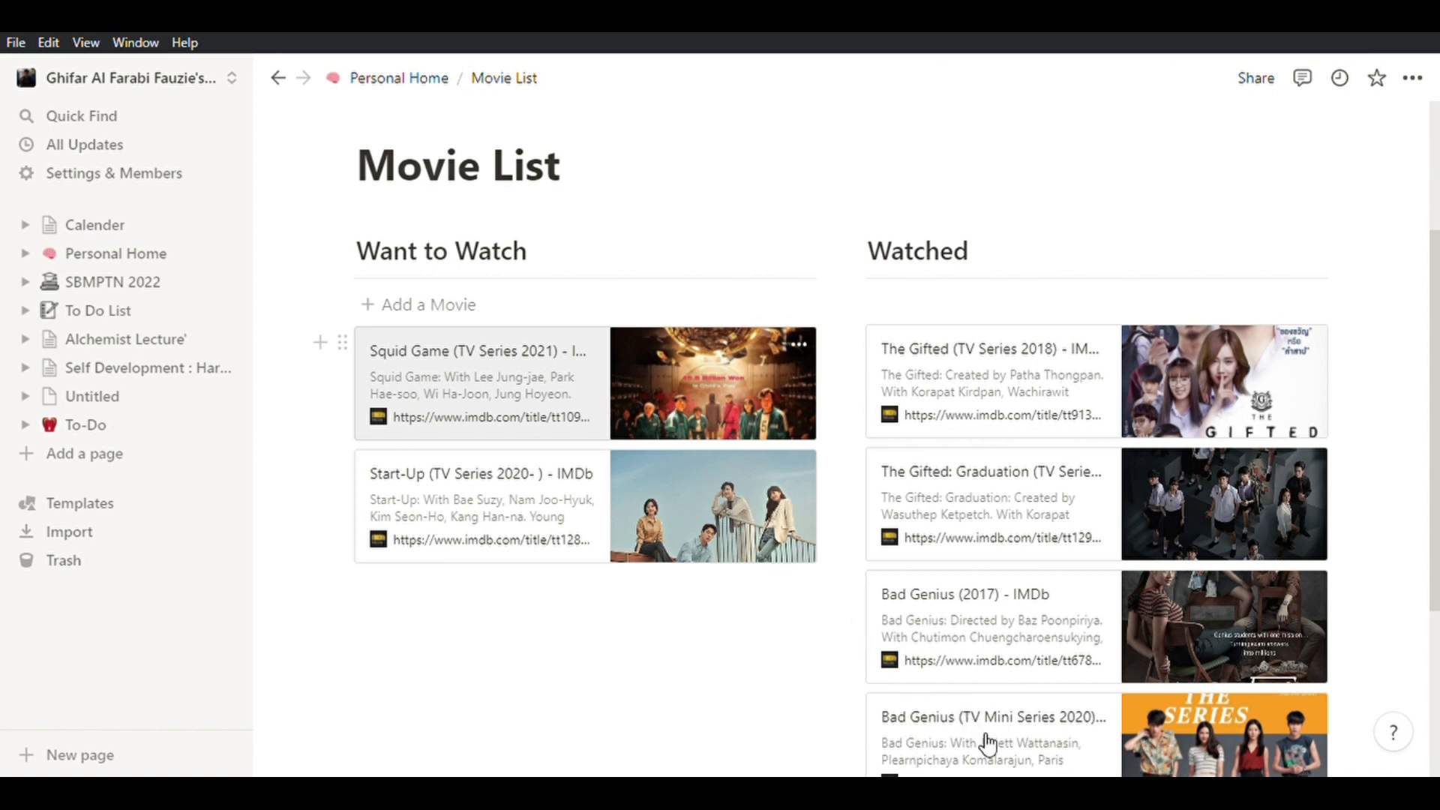
drag(1006, 773, 1004, 773)
scroll(960, 589, down, 4)
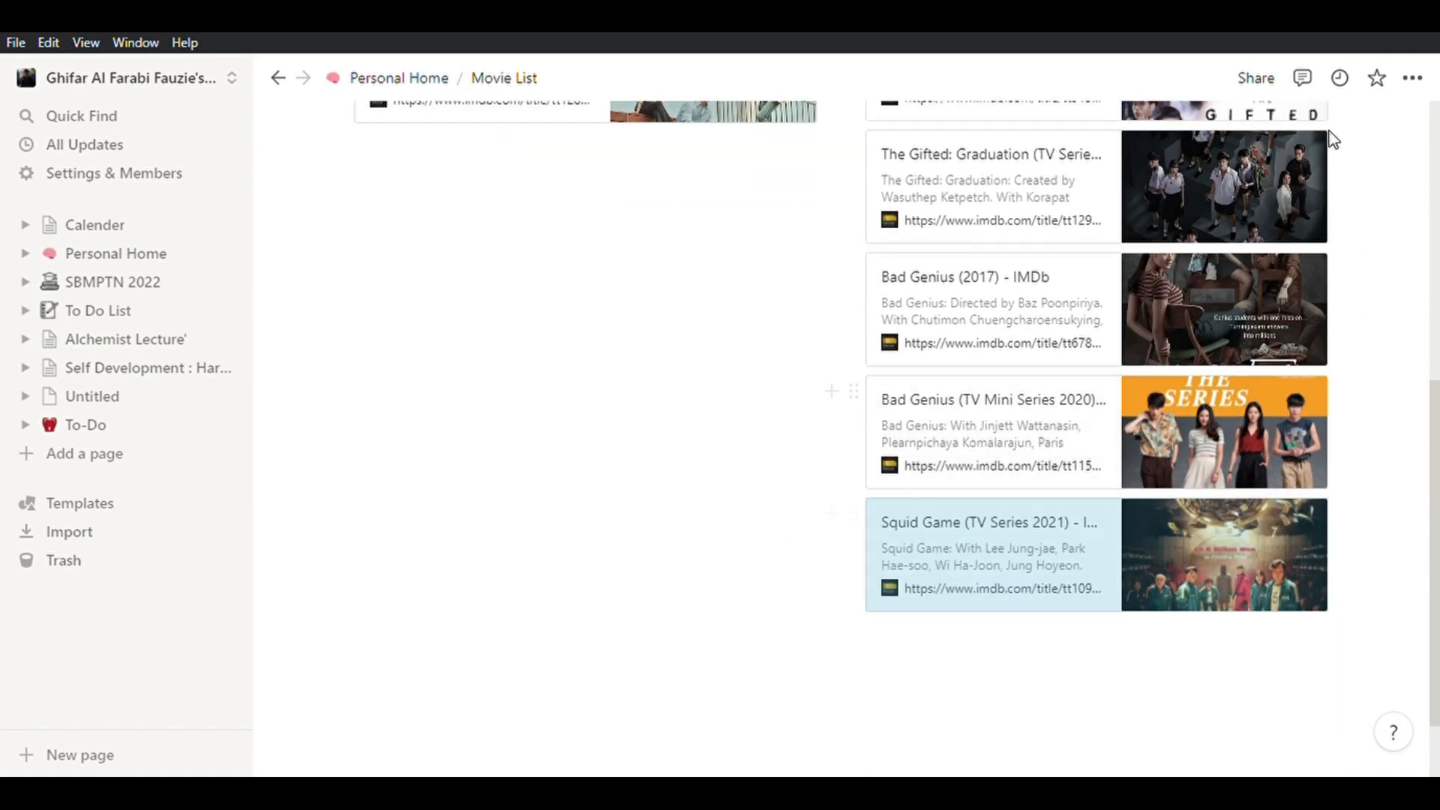
Open Yearly Goals from Personal Home and enter "Harus mendapatkan IP 4 di semester 1" as the first goal.
key(ctrl+bracketleft)
click(938, 606)
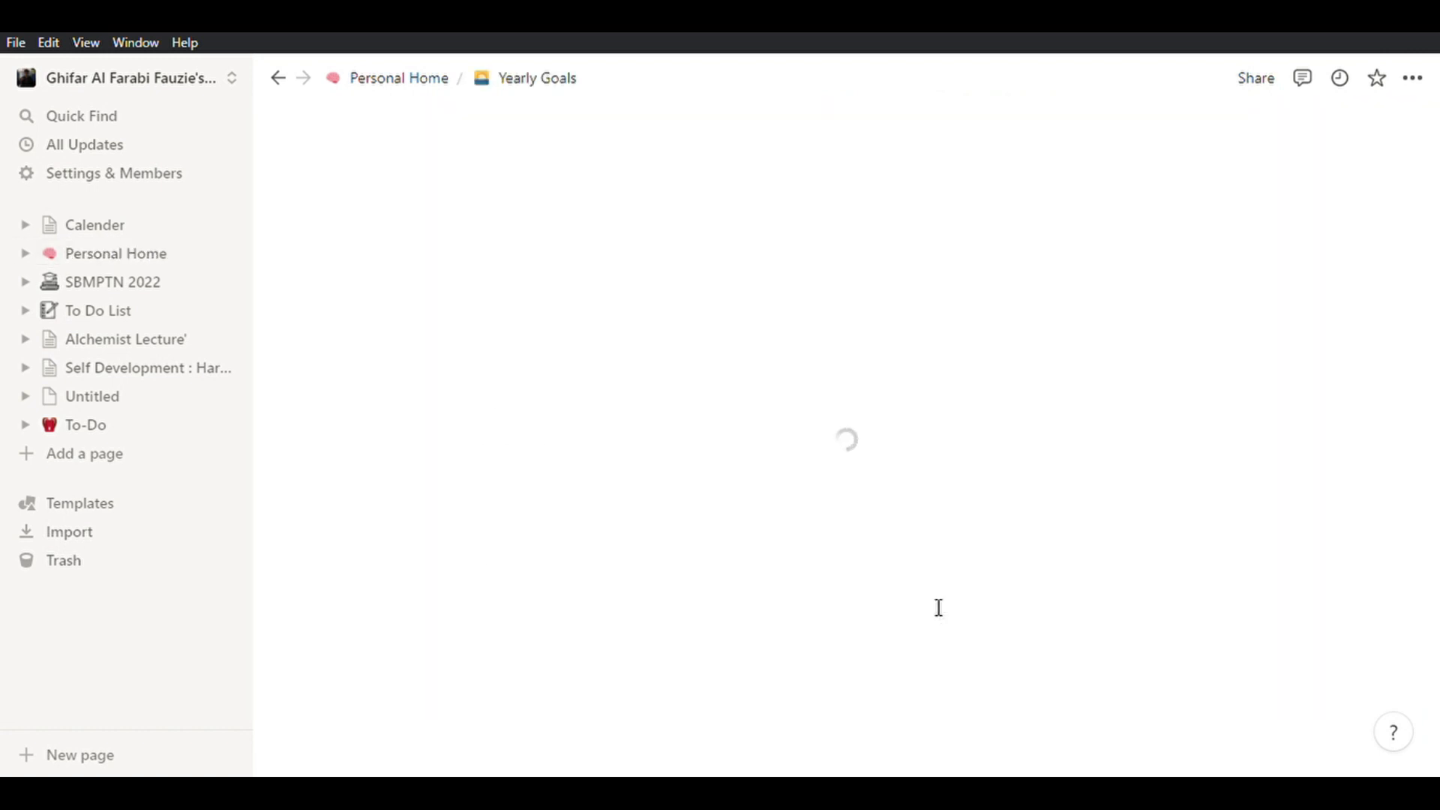
click(595, 495)
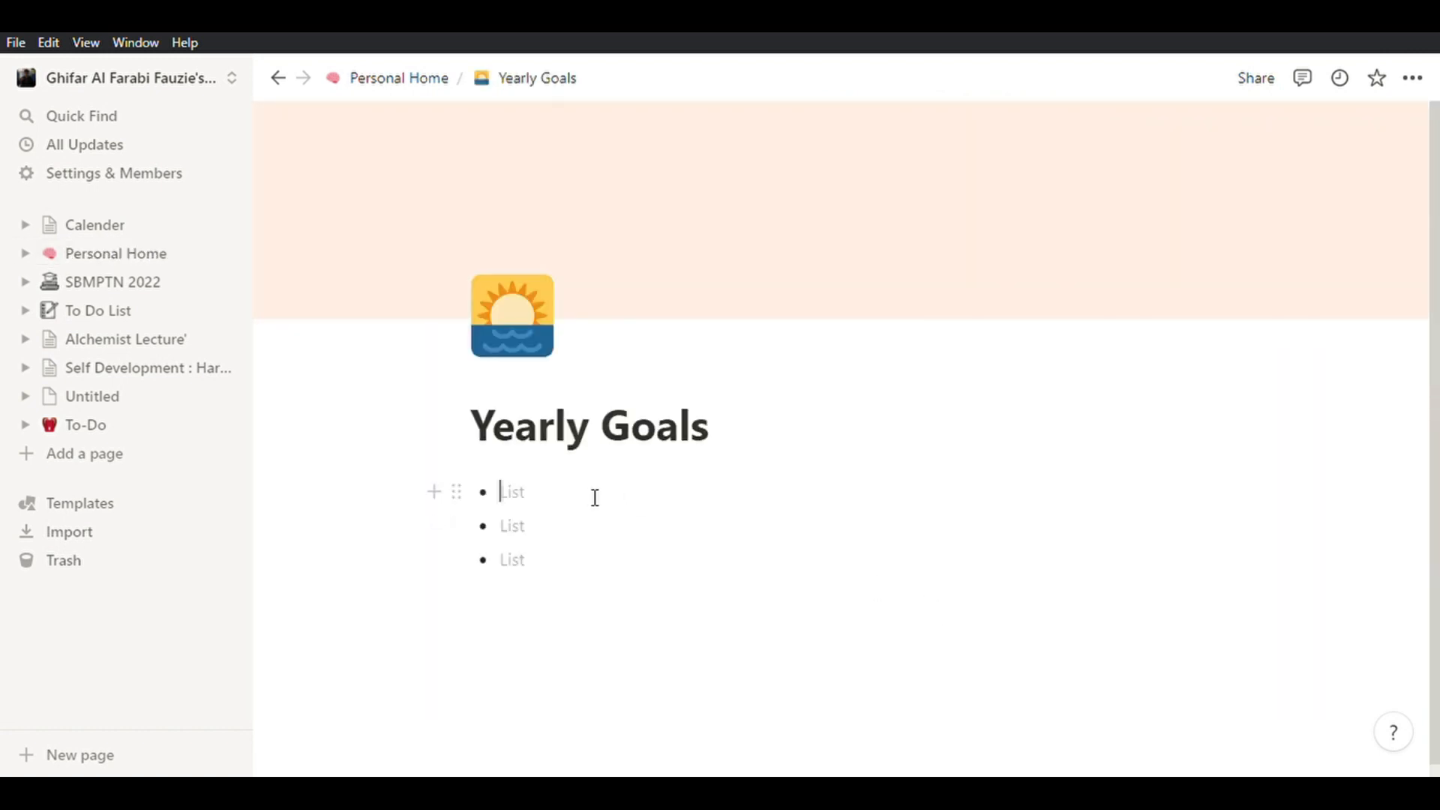
text(Harus)
text( dap)
key(BackSpace)
key(BackSpace)
text(mendapatkan IP)
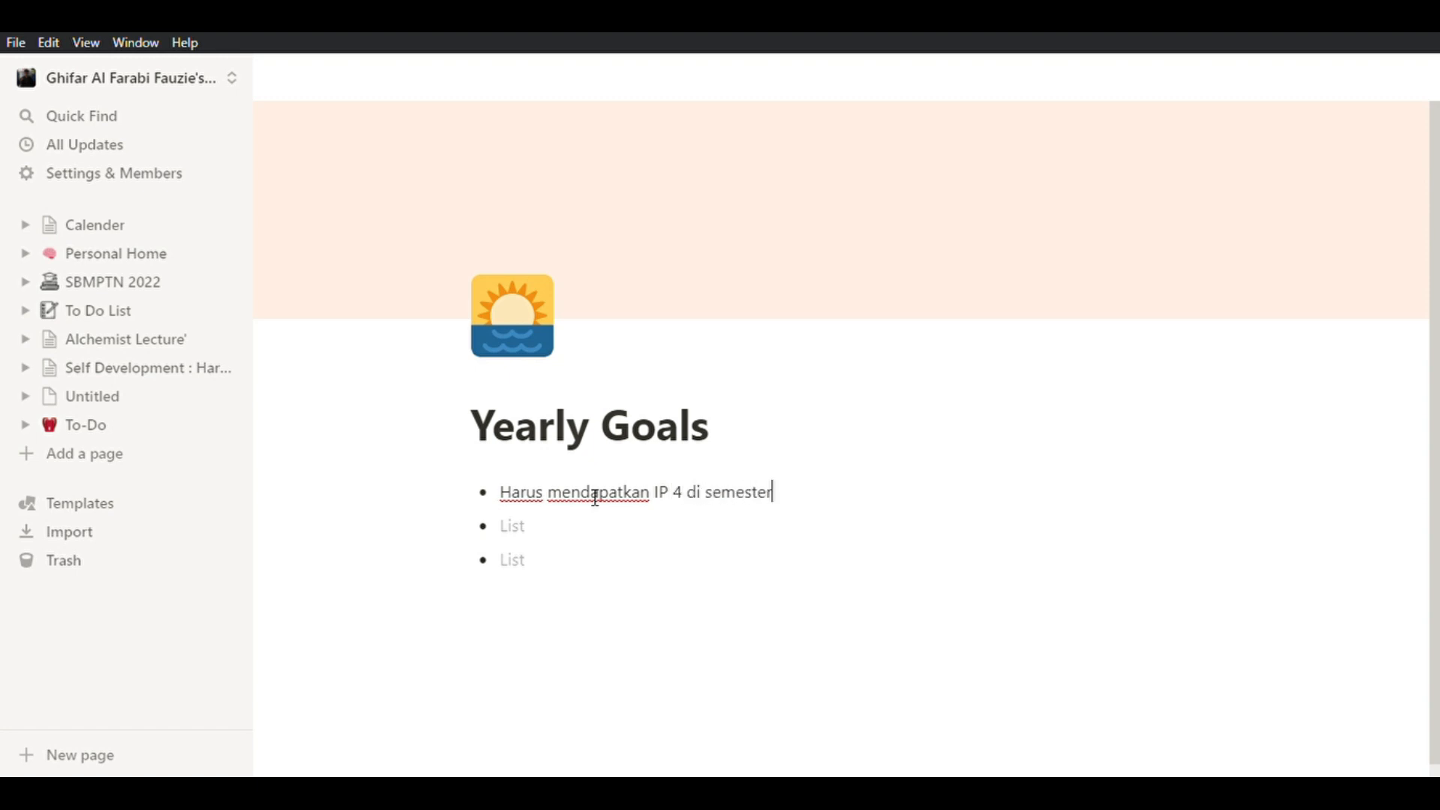
Enter "Harus bisa lolos dan diterima Beasiswa pemerintah 2021" as the second yearly goal.
click(587, 520)
text(Harus bisa lolos dan diterima)
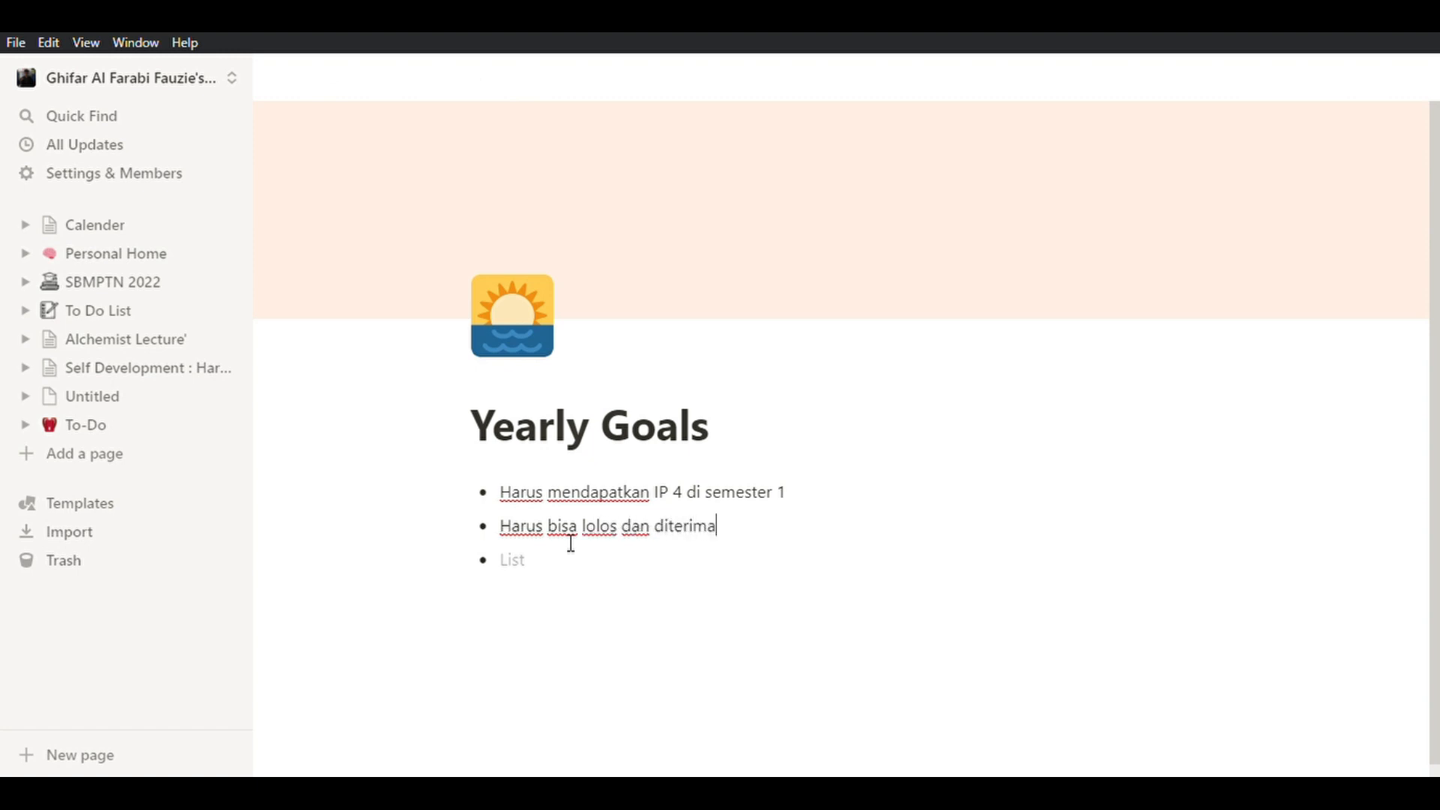
text( Beasiswa pemerin)
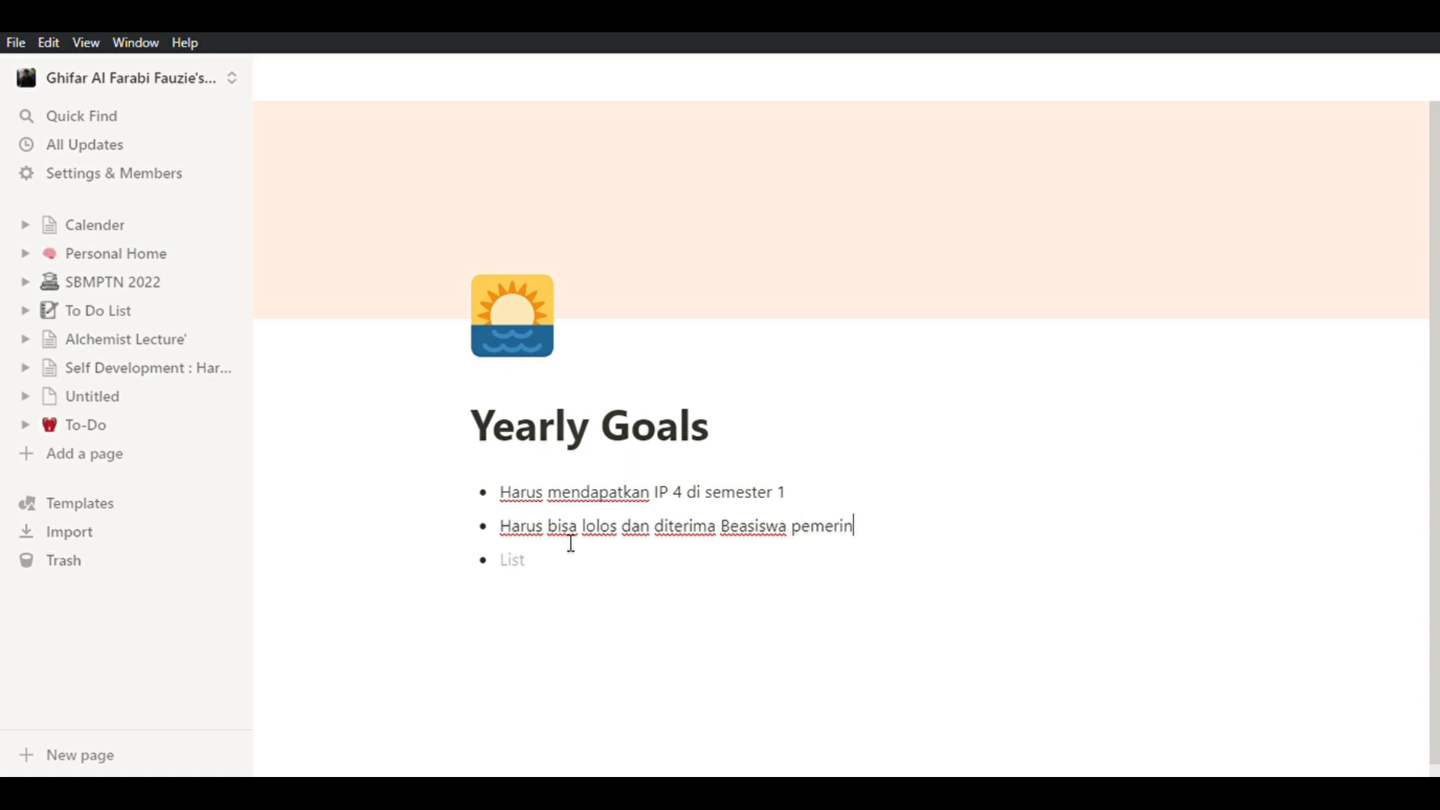
text(tah 2021)
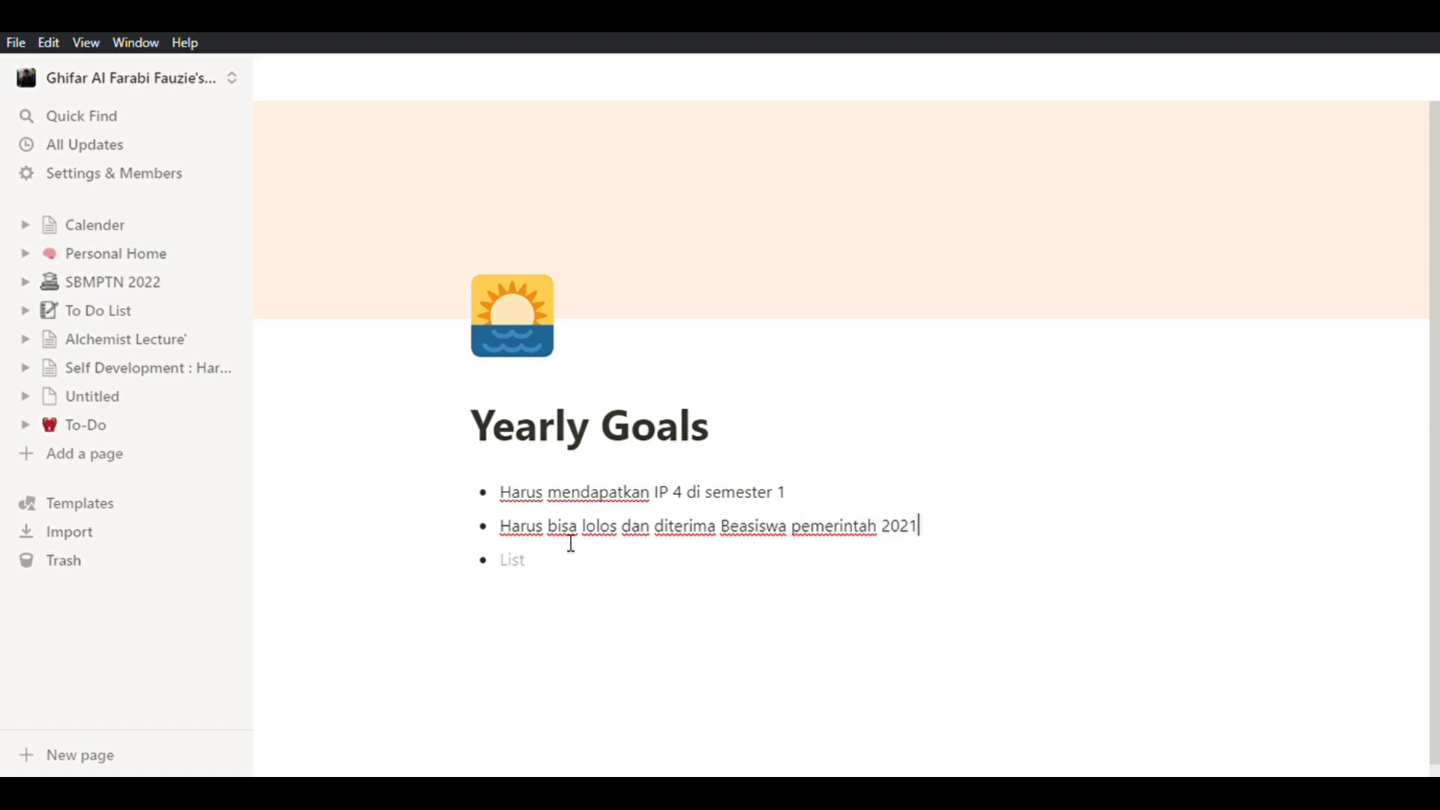
Add the third and fourth yearly goals, "Menjadi Anggota HMJ Pendidikan Kimia" and "Menjadi Lebih Baik misalnya".
text(H)
text(Menjadi Anggota HM)
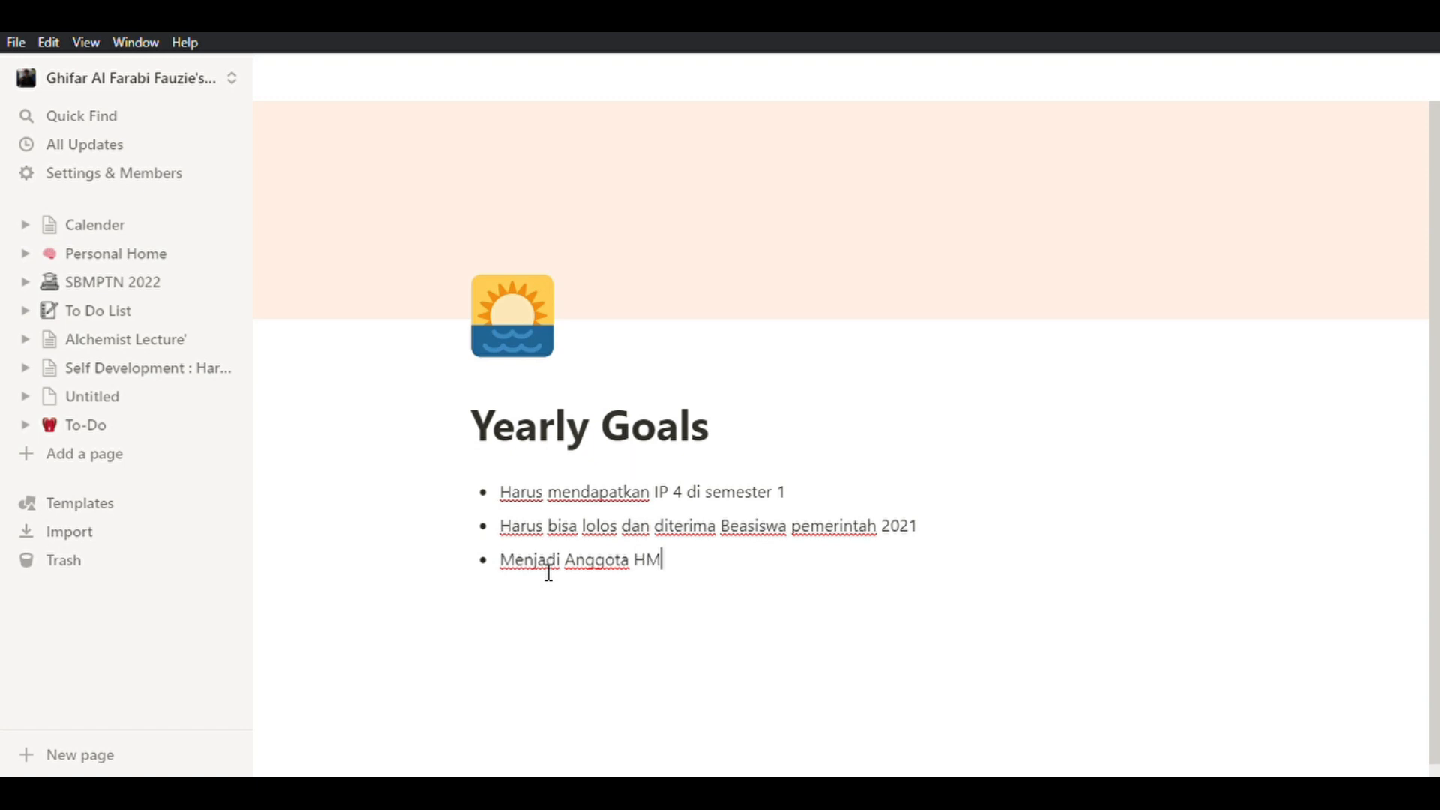
text(J Pendidikan Kimia)
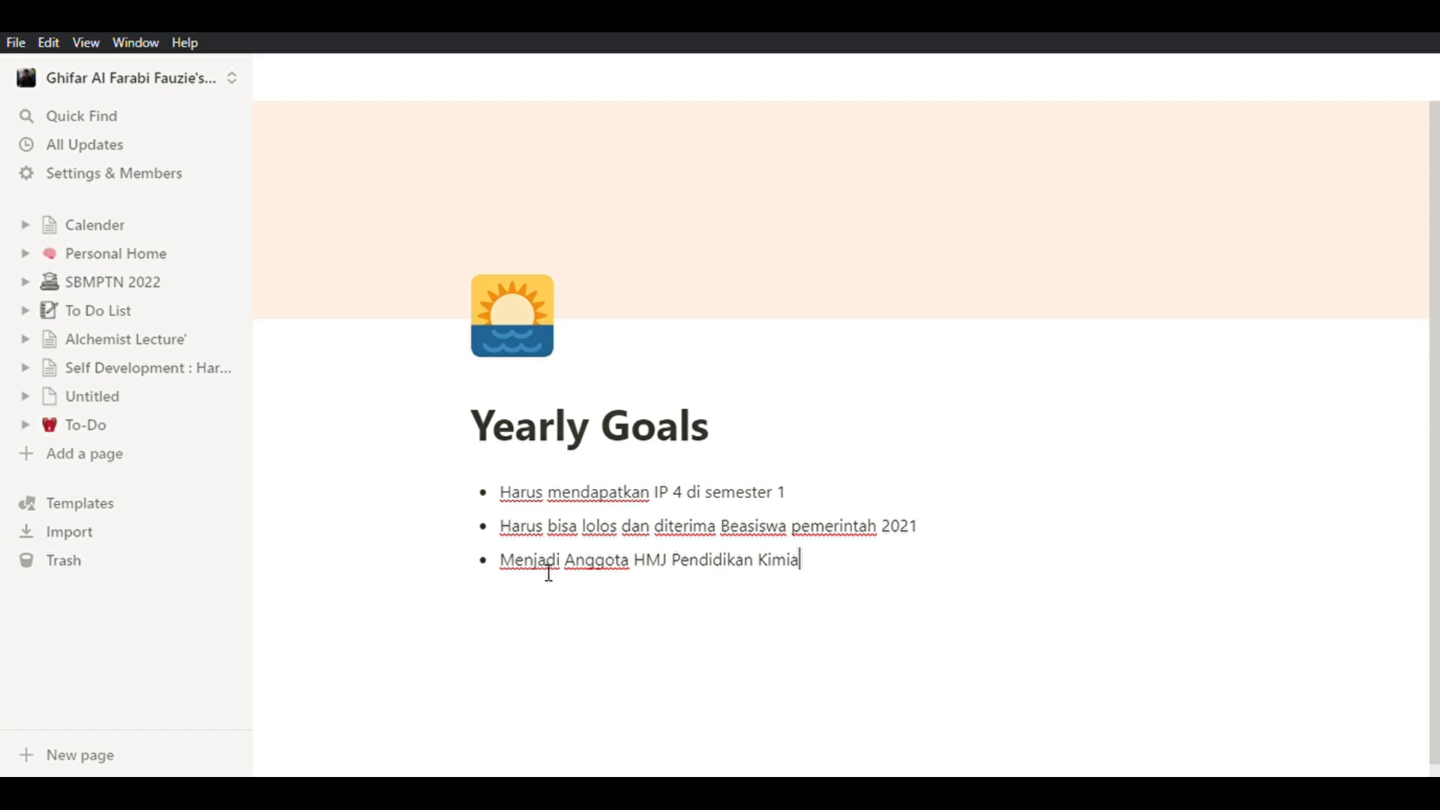
key(Return)
text(Menjadi Lebih Baik misalnya)
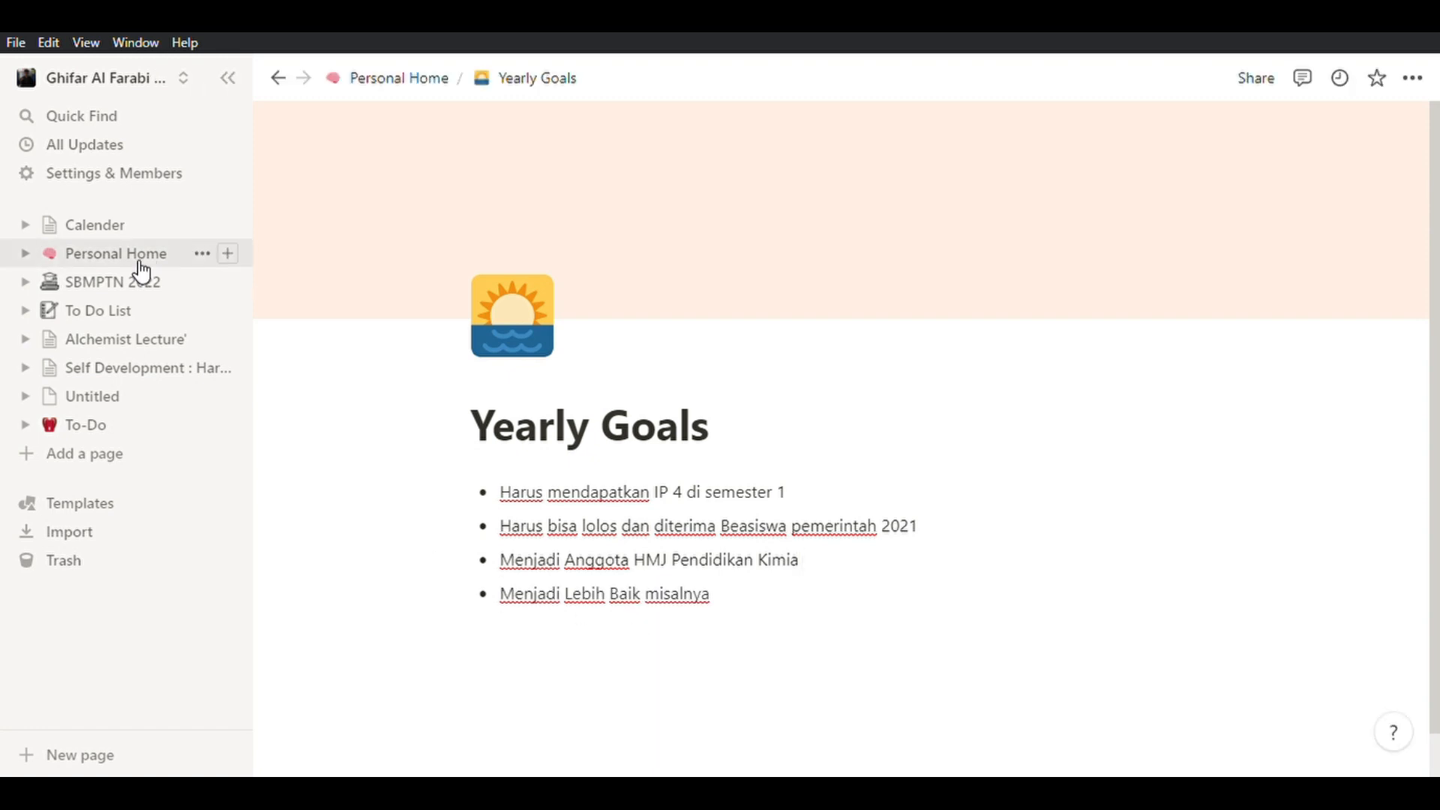
Open the Travel page from Personal Home and rename the Europe Trip entry to "Yogyakarta Trip".
click(142, 262)
click(938, 636)
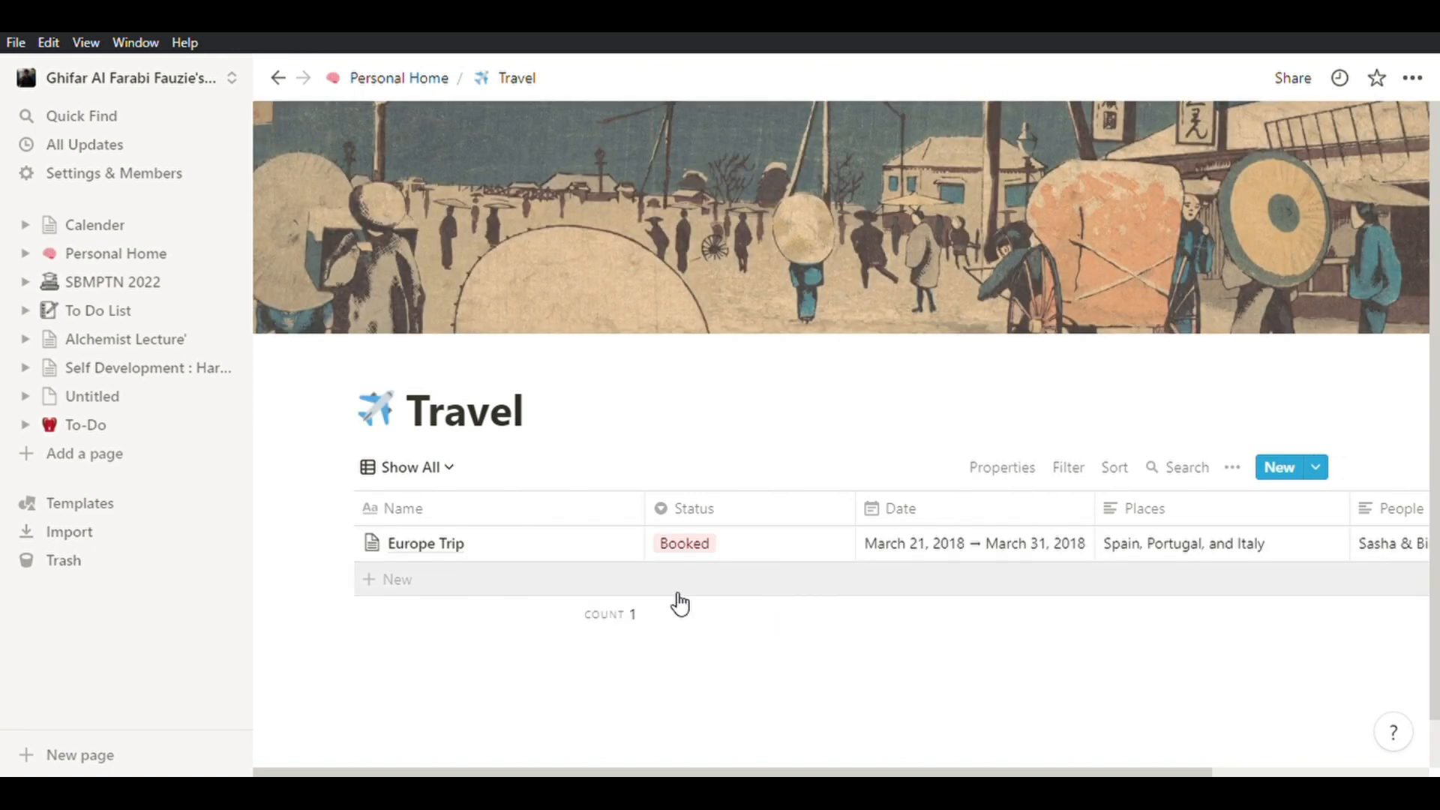
scroll(679, 600, down, 1)
click(524, 498)
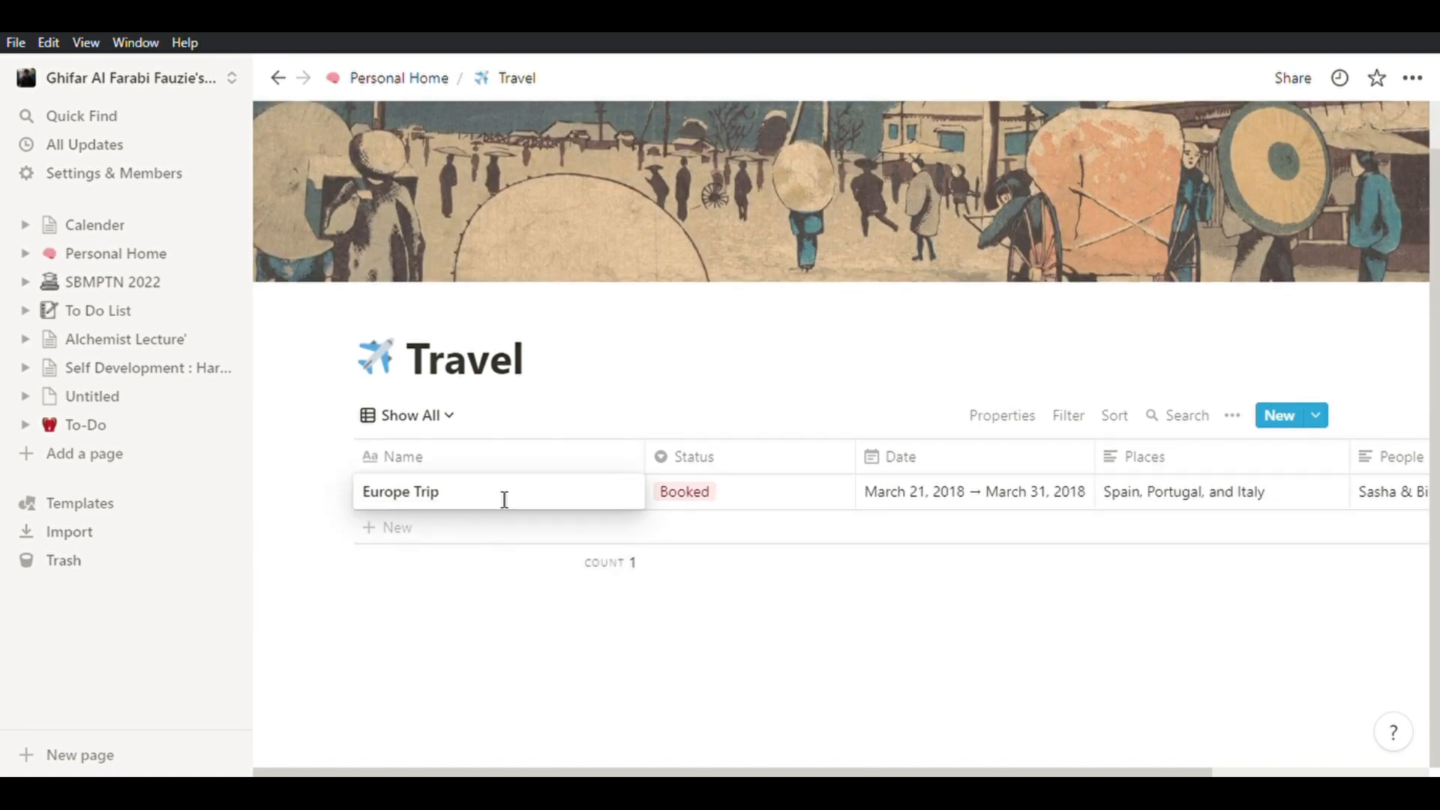
drag(347, 495, 463, 504)
text(Yogyakarta)
key(Escape)
Set the Yogyakarta Trip's status to Idea and its start date to March 29, 2018.
click(713, 498)
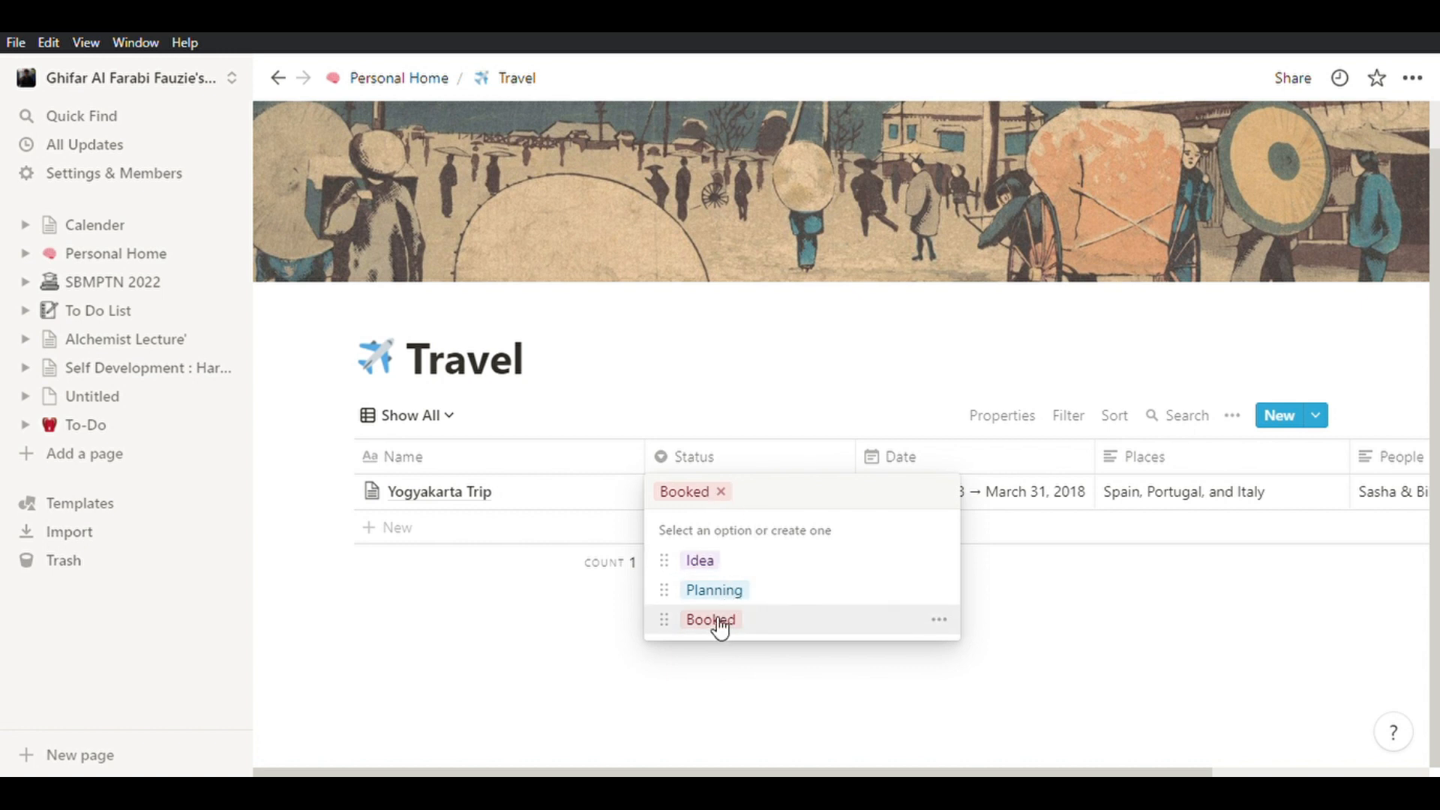
click(730, 572)
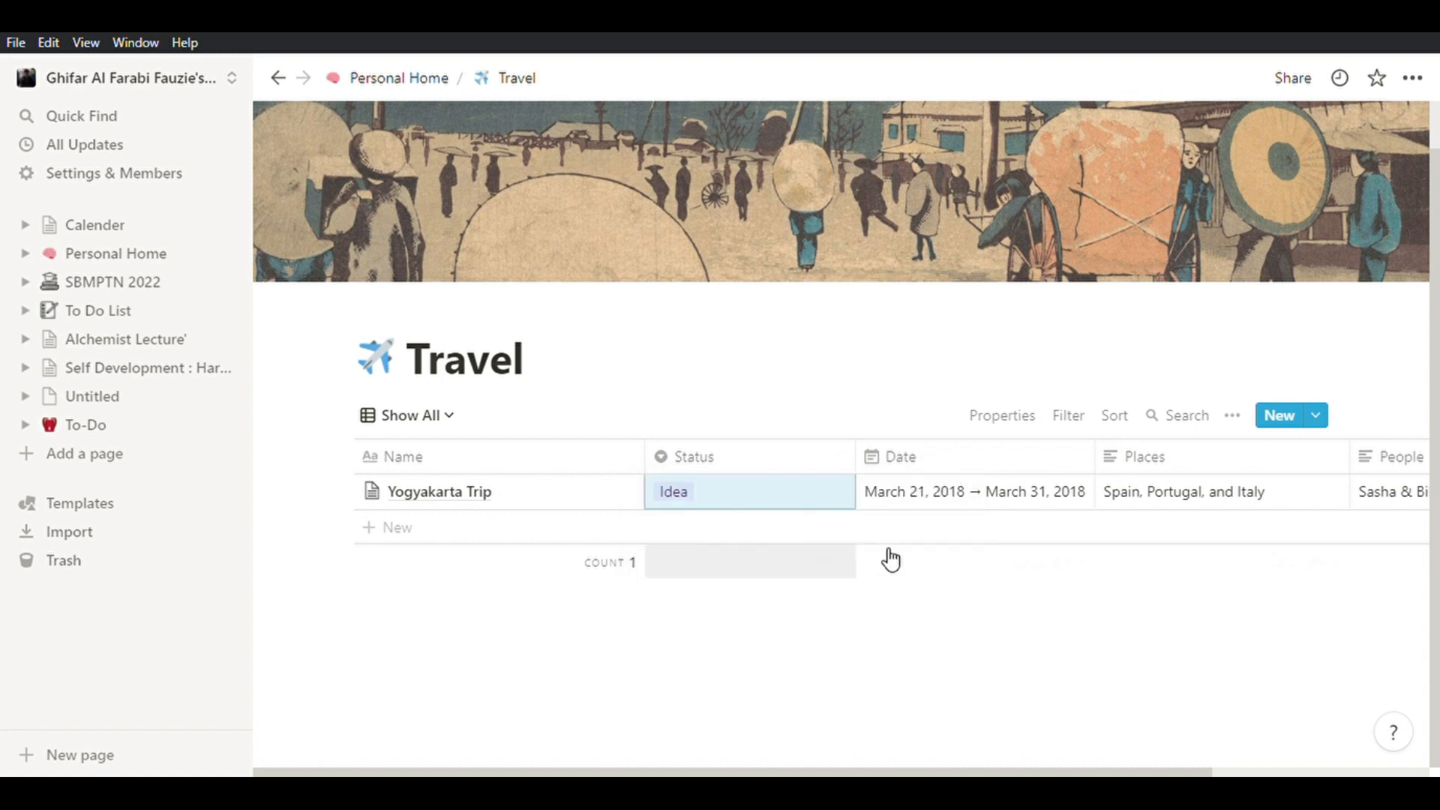
click(970, 498)
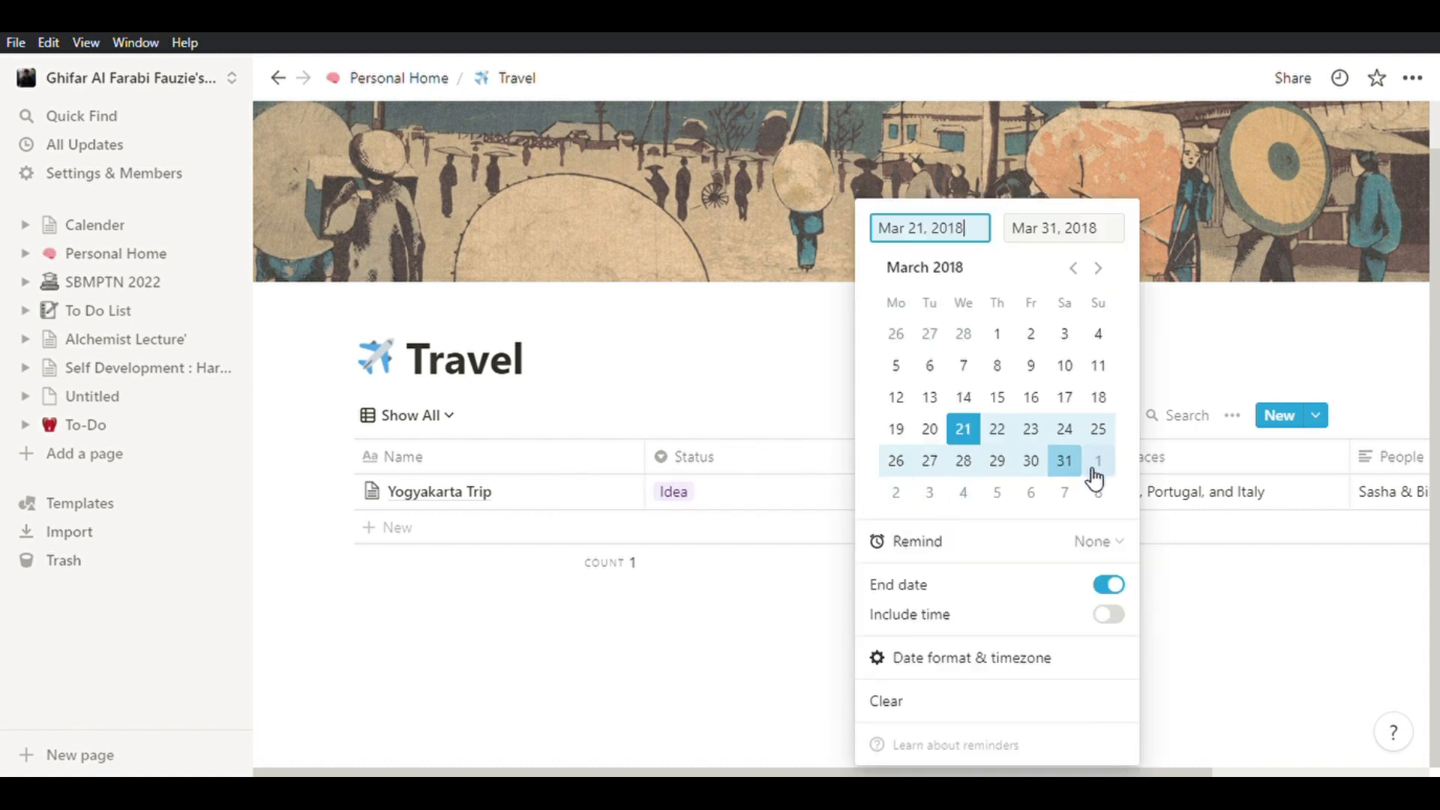
click(1002, 464)
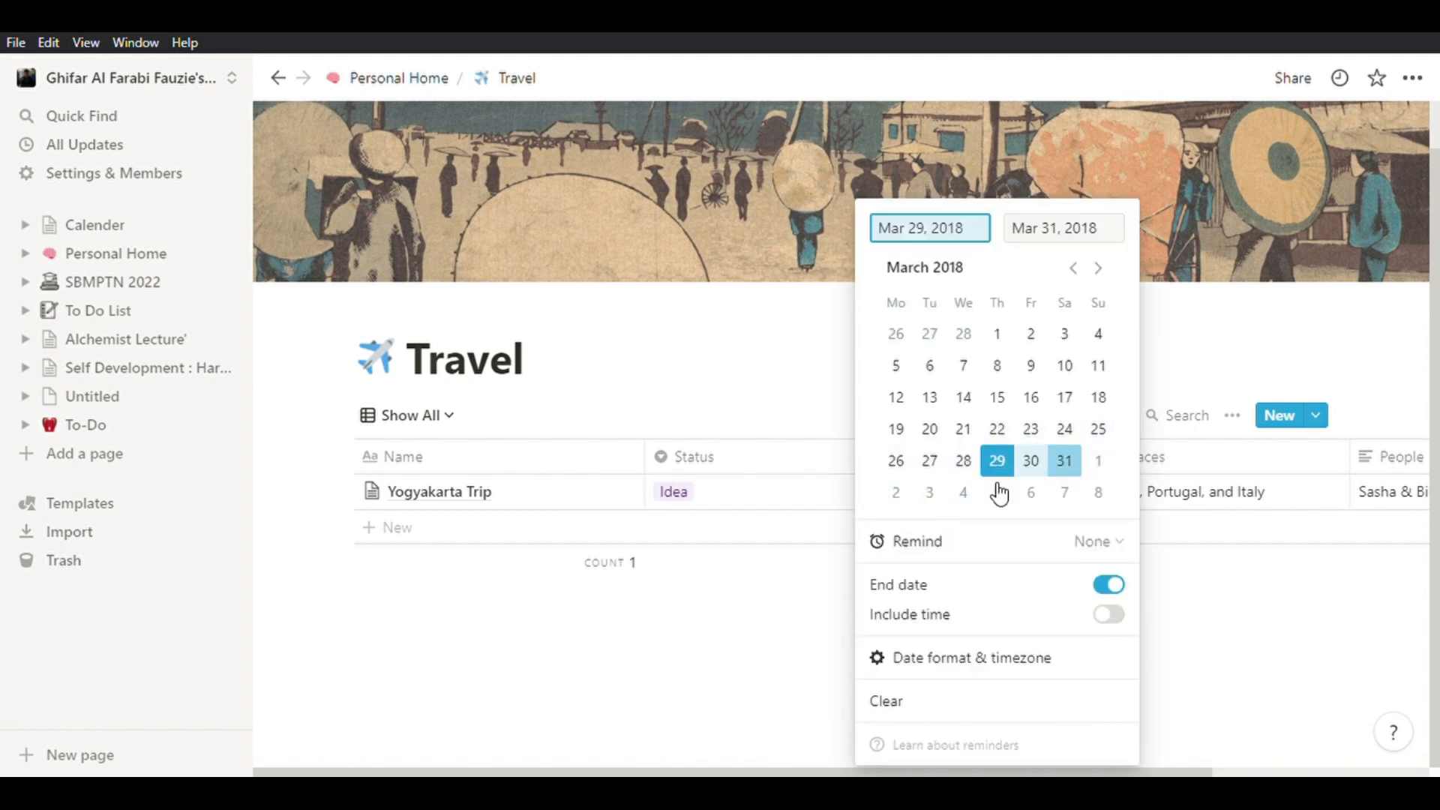
click(1231, 664)
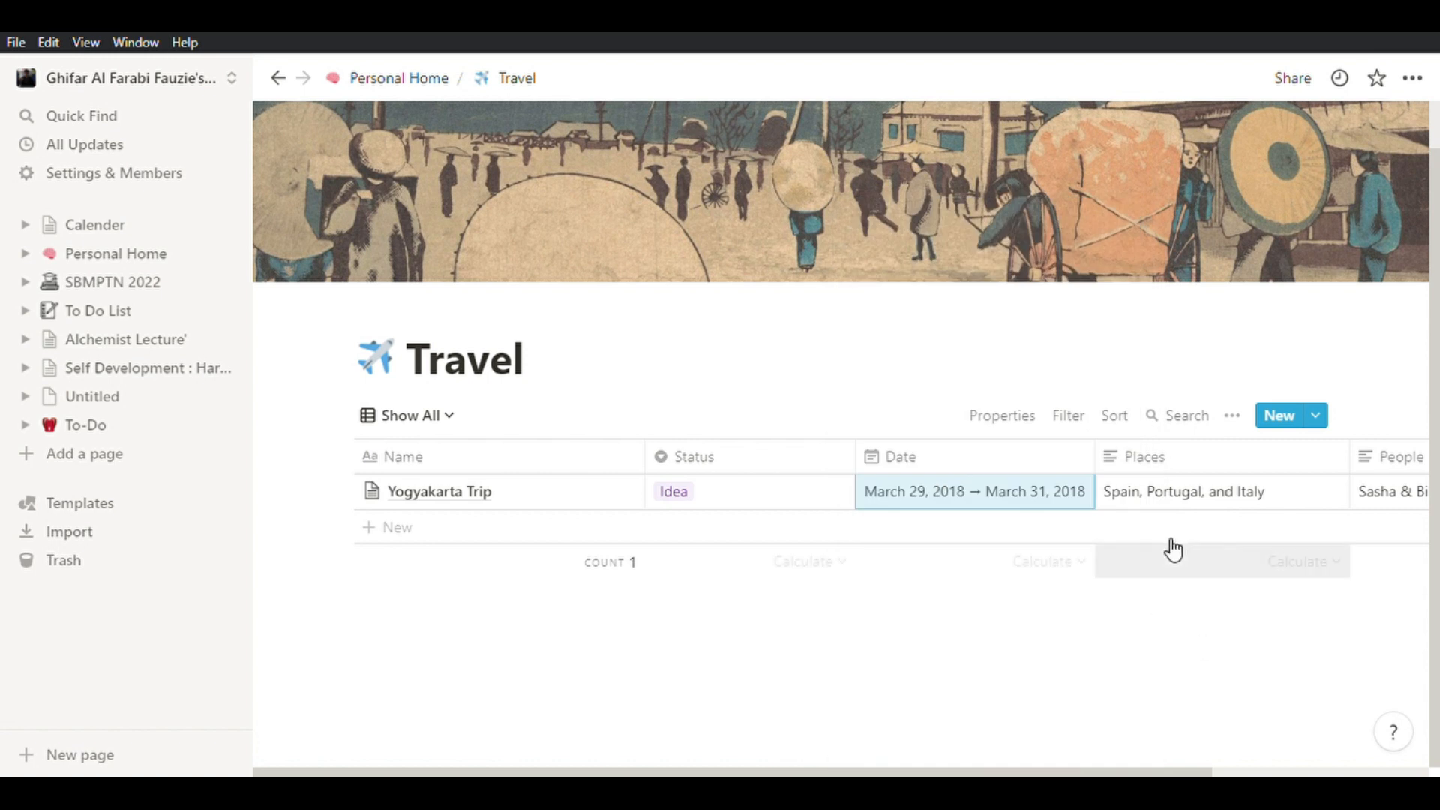
Replace the Yogyakarta Trip's places with "Keraton Yogyakarta, UGM, dll".
click(1197, 501)
drag(1300, 500, 1106, 525)
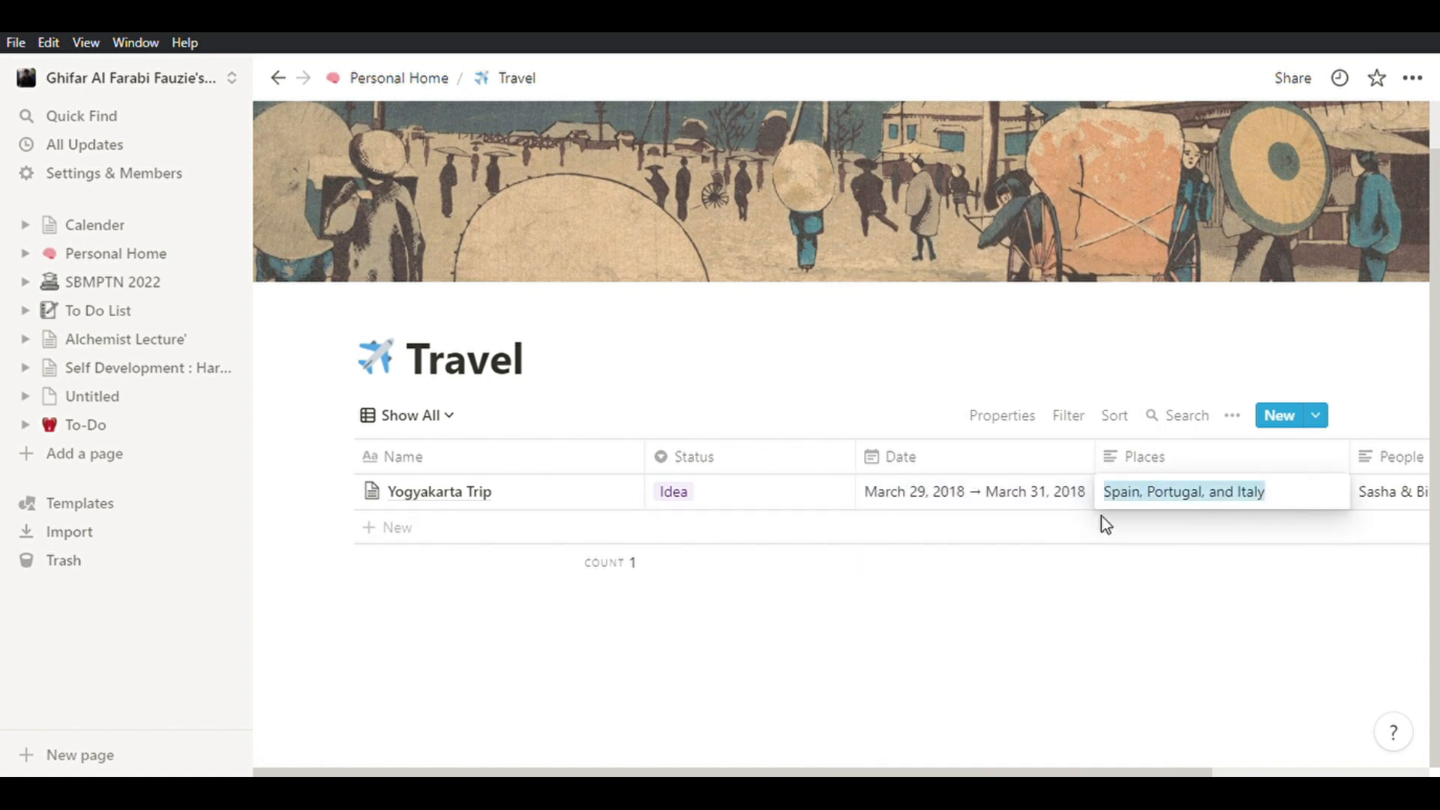
text(Keraton Yo)
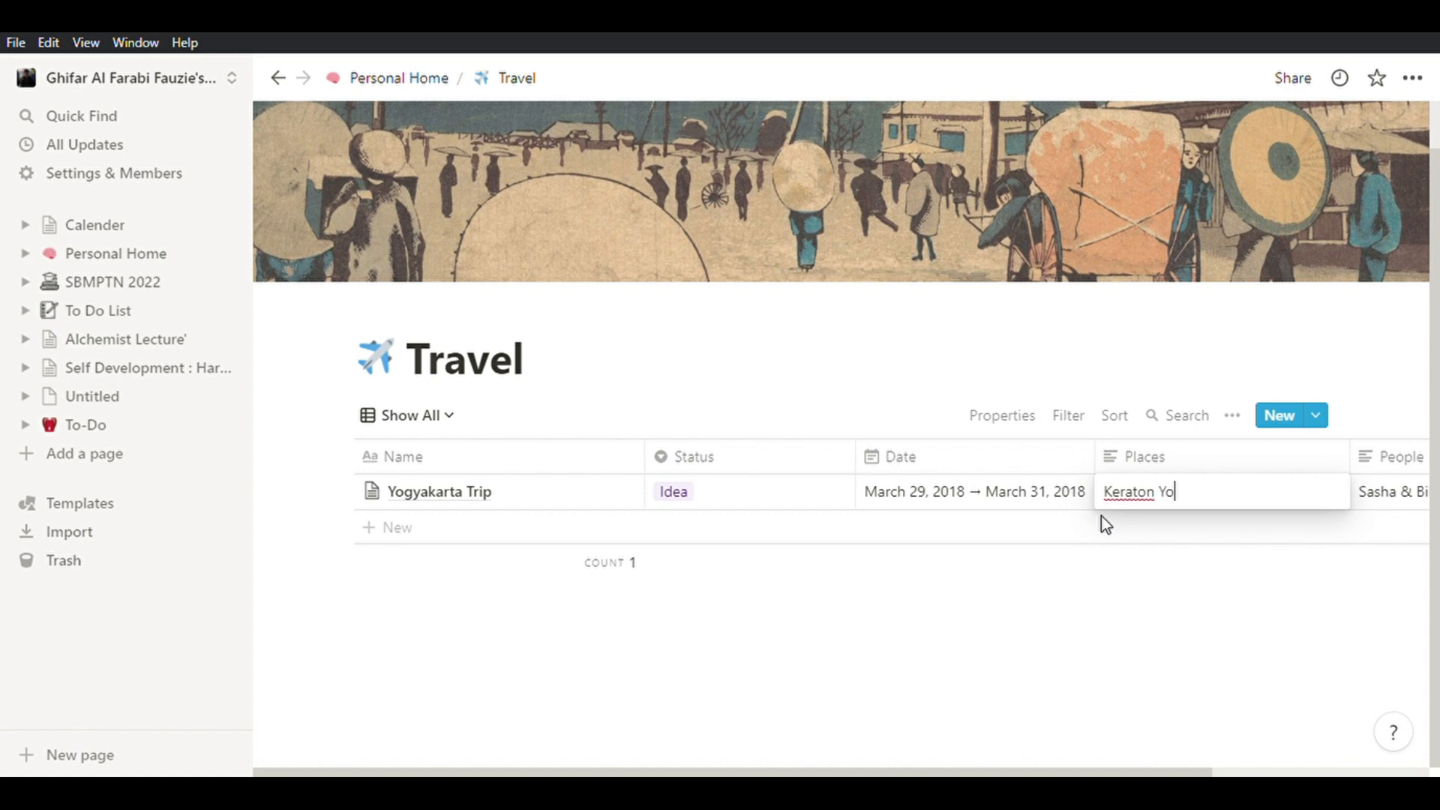
text(gyakarta, UGM, dll)
key(Tab)
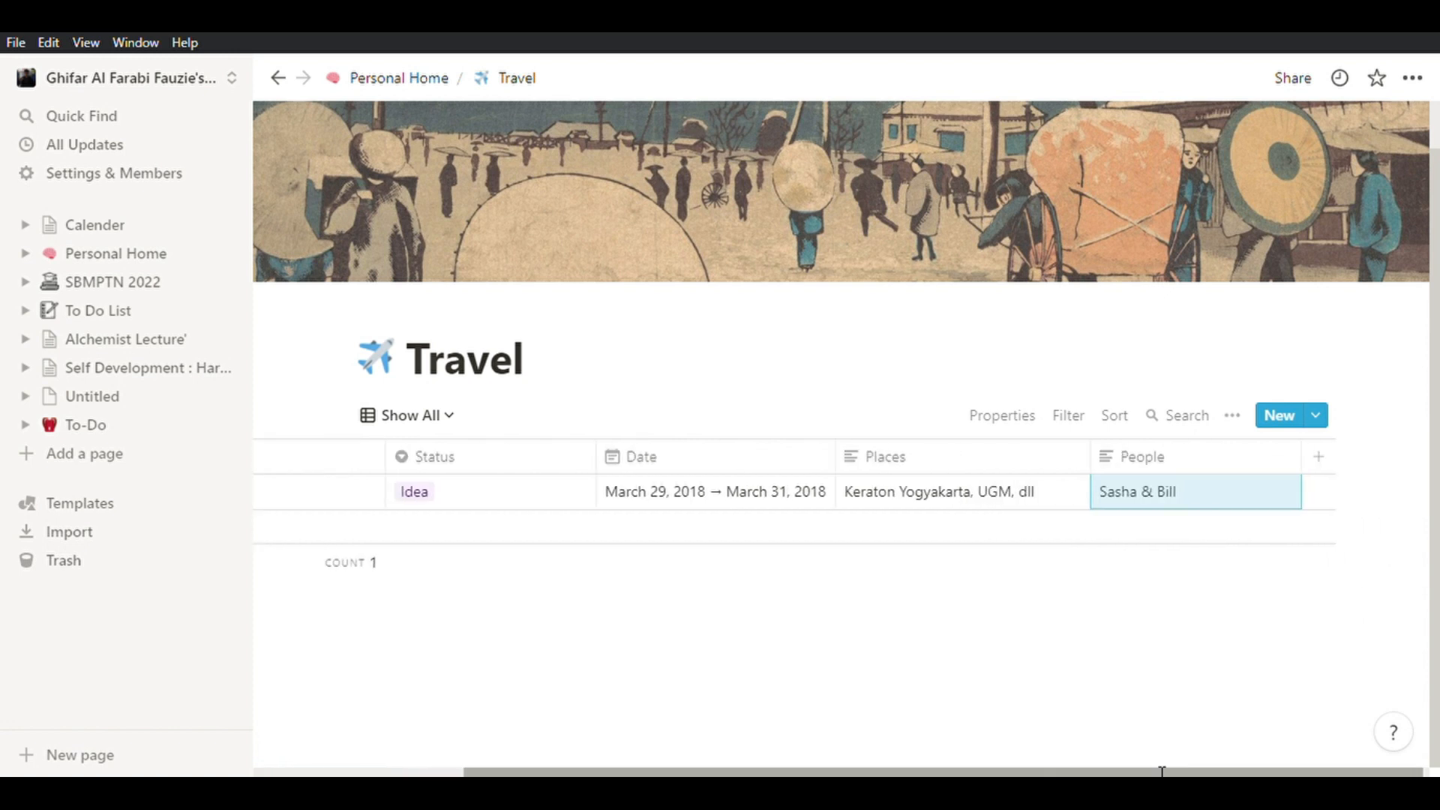
Replace the names in the Yogyakarta Trip's People field with two other travel companions' names.
click(1198, 493)
key(ctrl+a)
text(Rangga @)
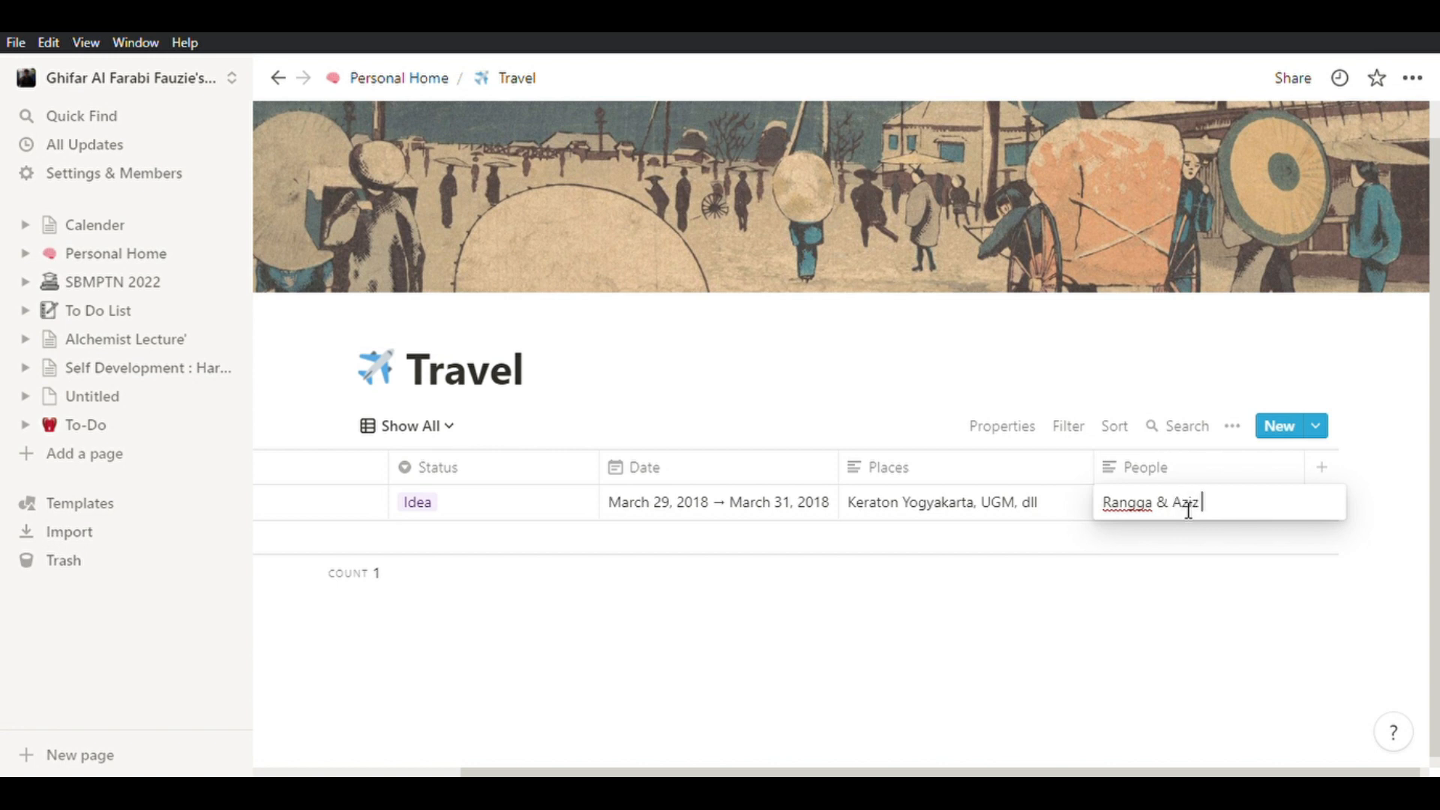
Open the SBMPTN 2022 page and insert an empty line below the quote.
click(141, 283)
scroll(742, 384, down, 2)
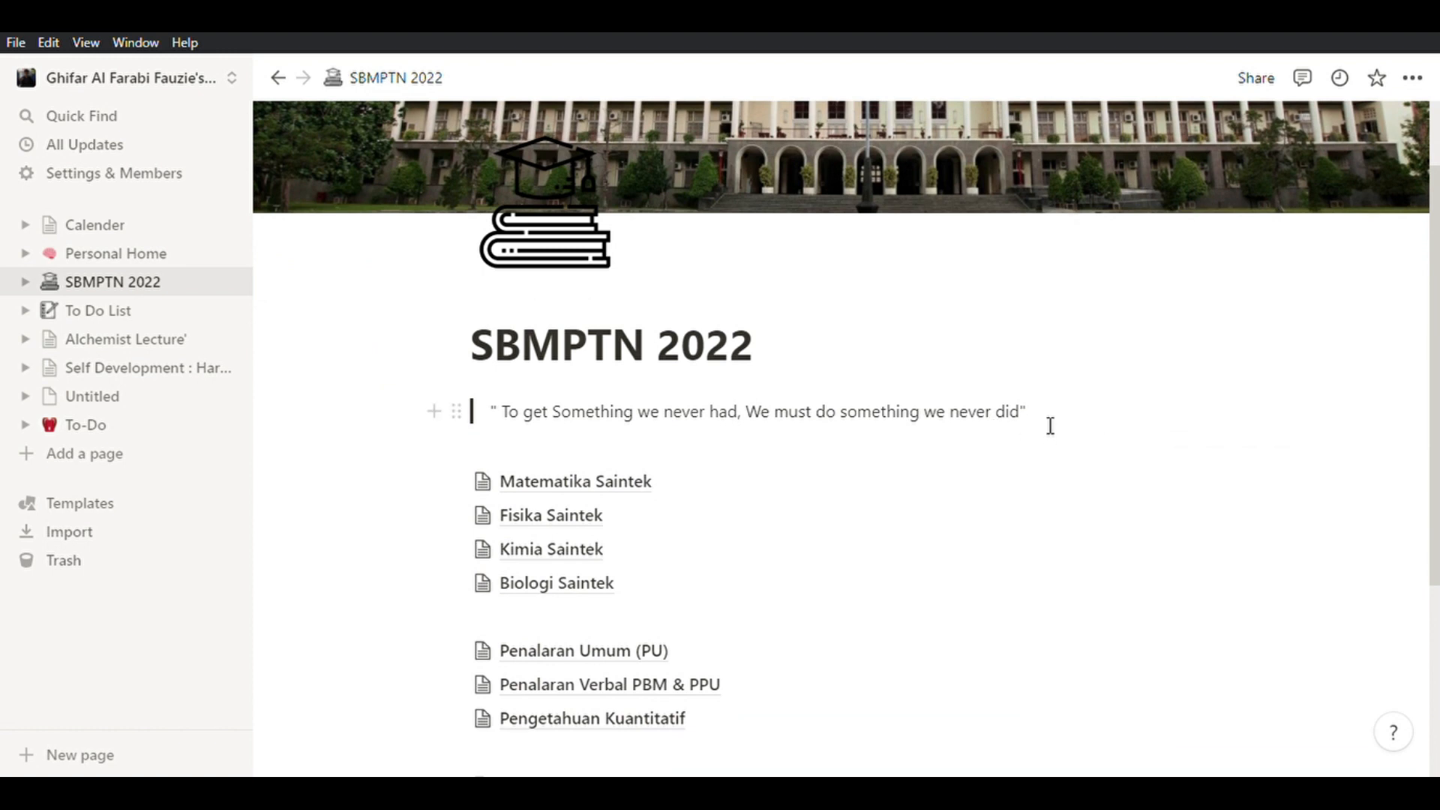
key(Return)
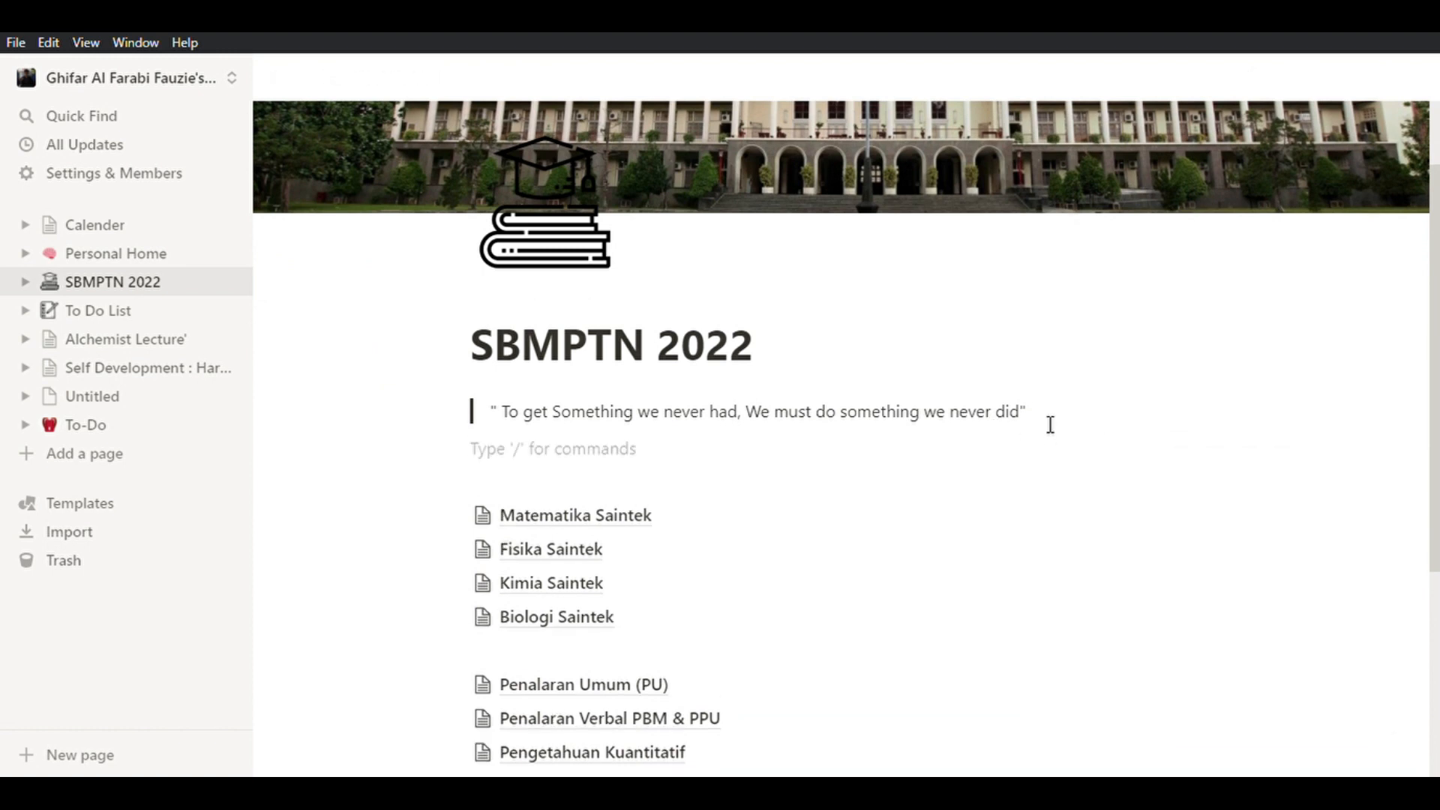
text(k)
key(BackSpace)
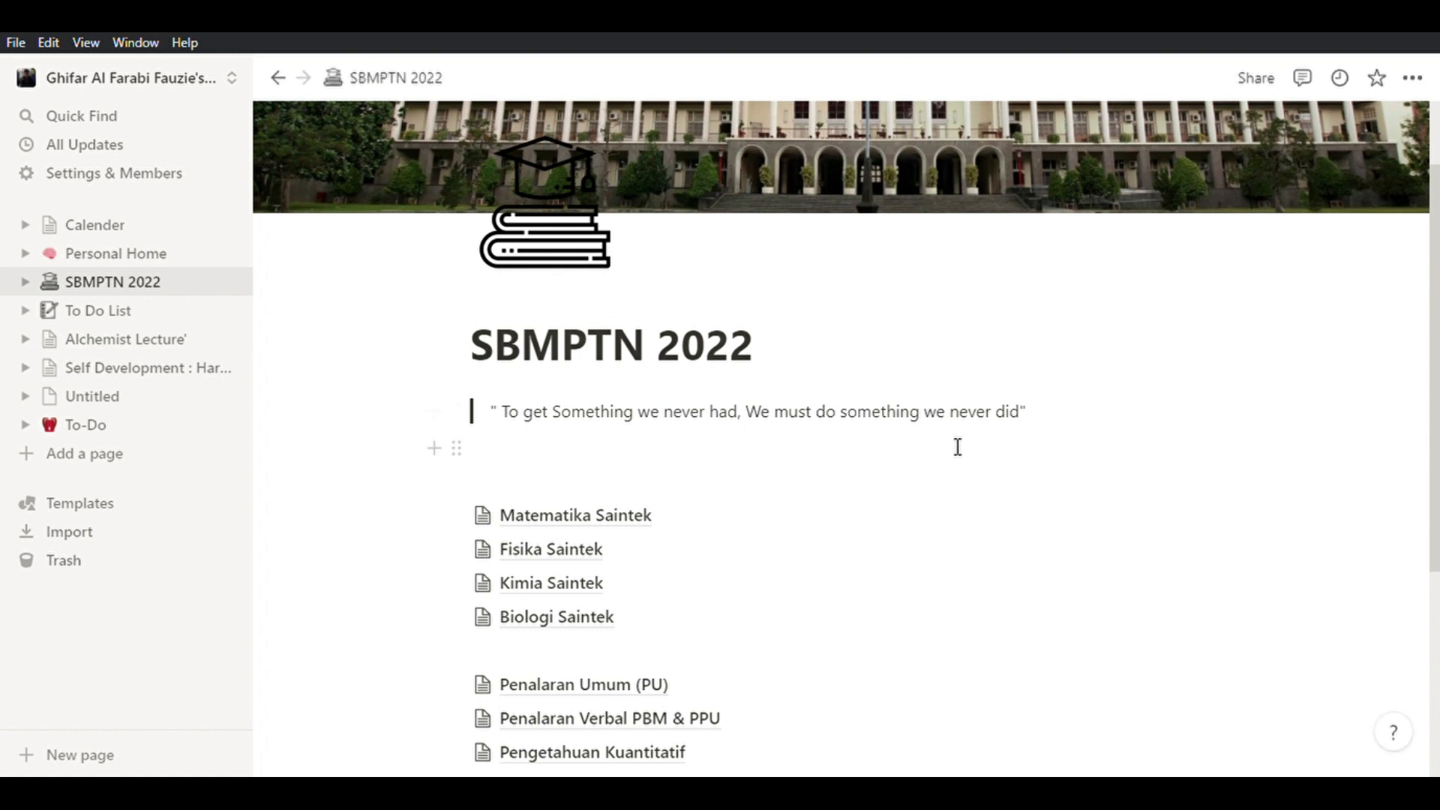
Insert a quote block on the empty line below the English quote.
text(T)
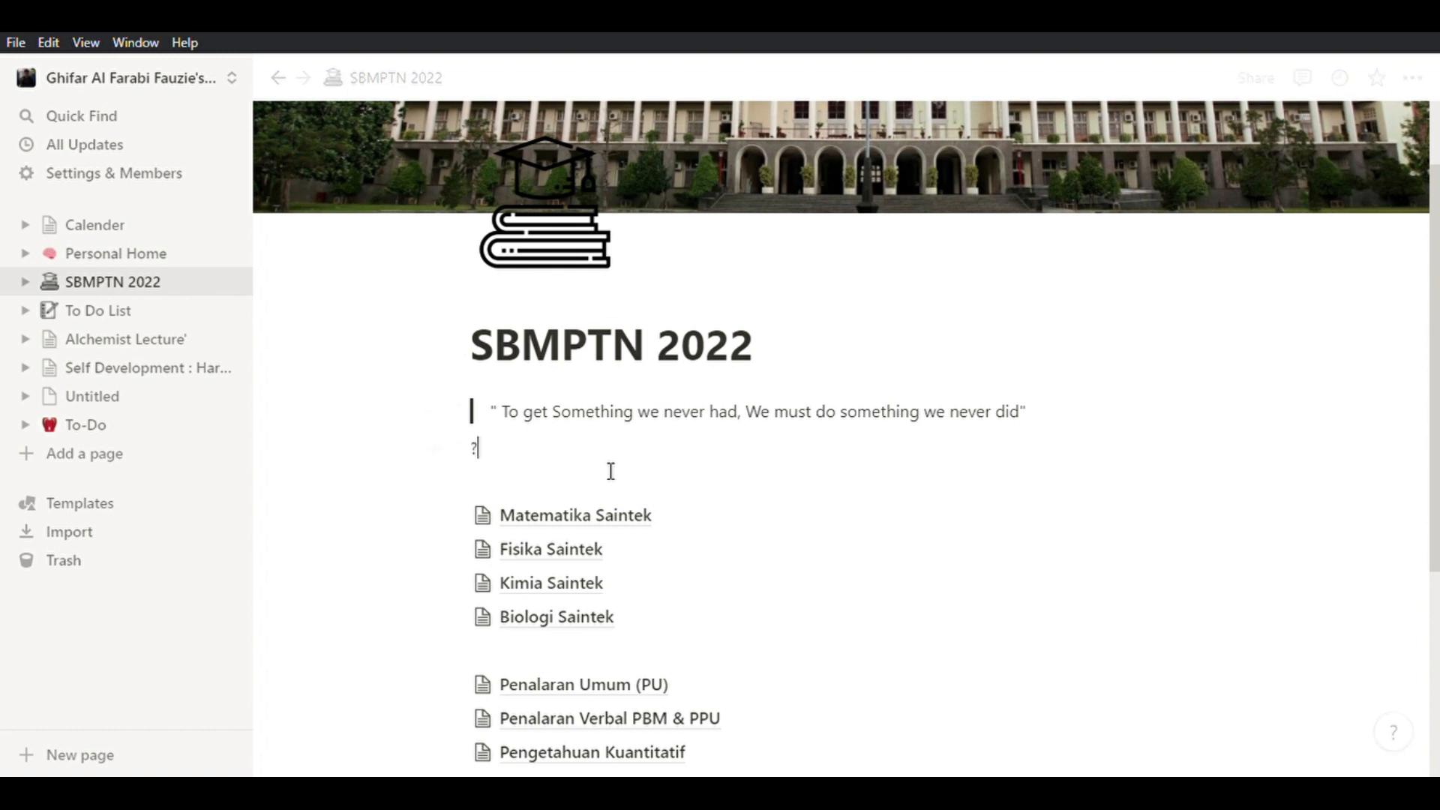
key(BackSpace)
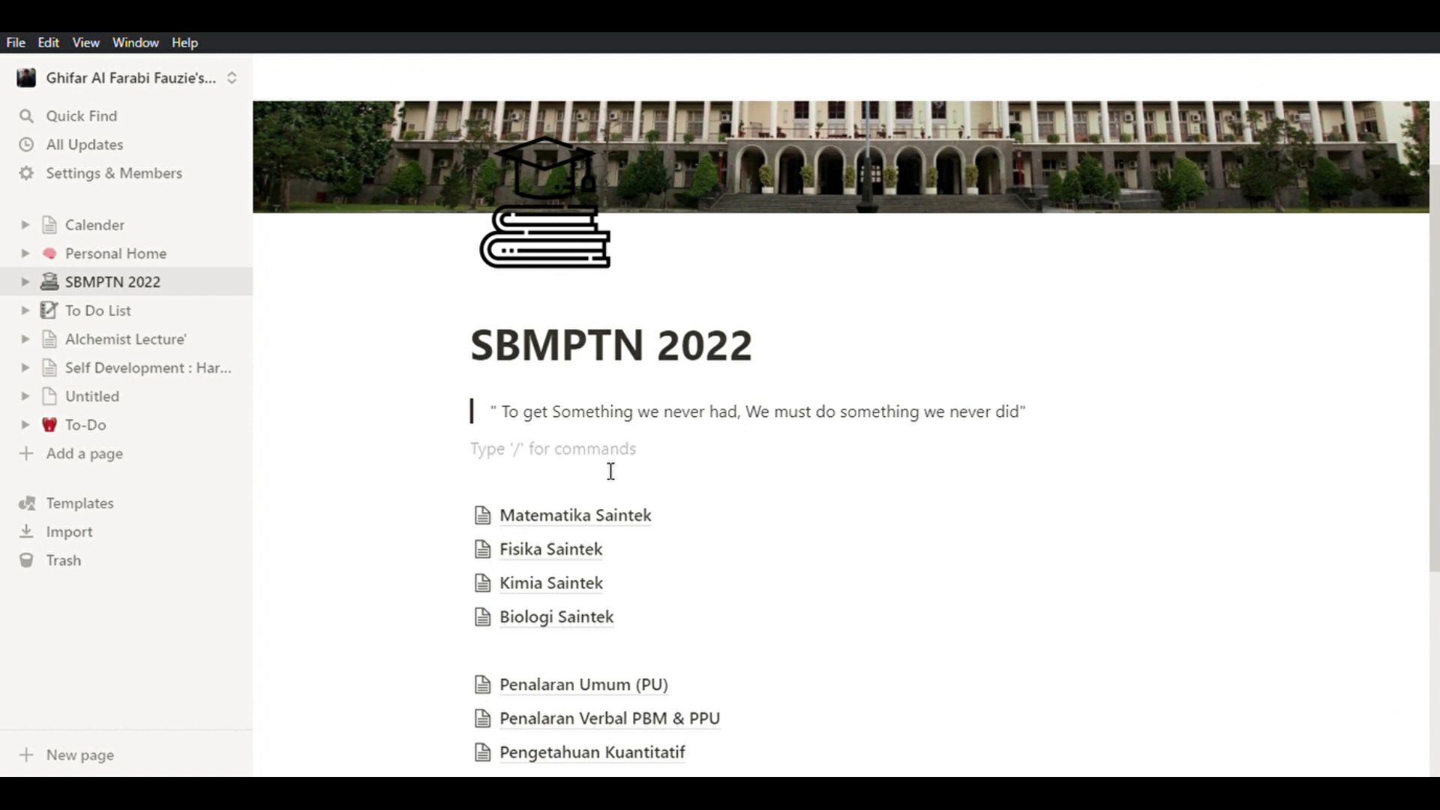
text(/)
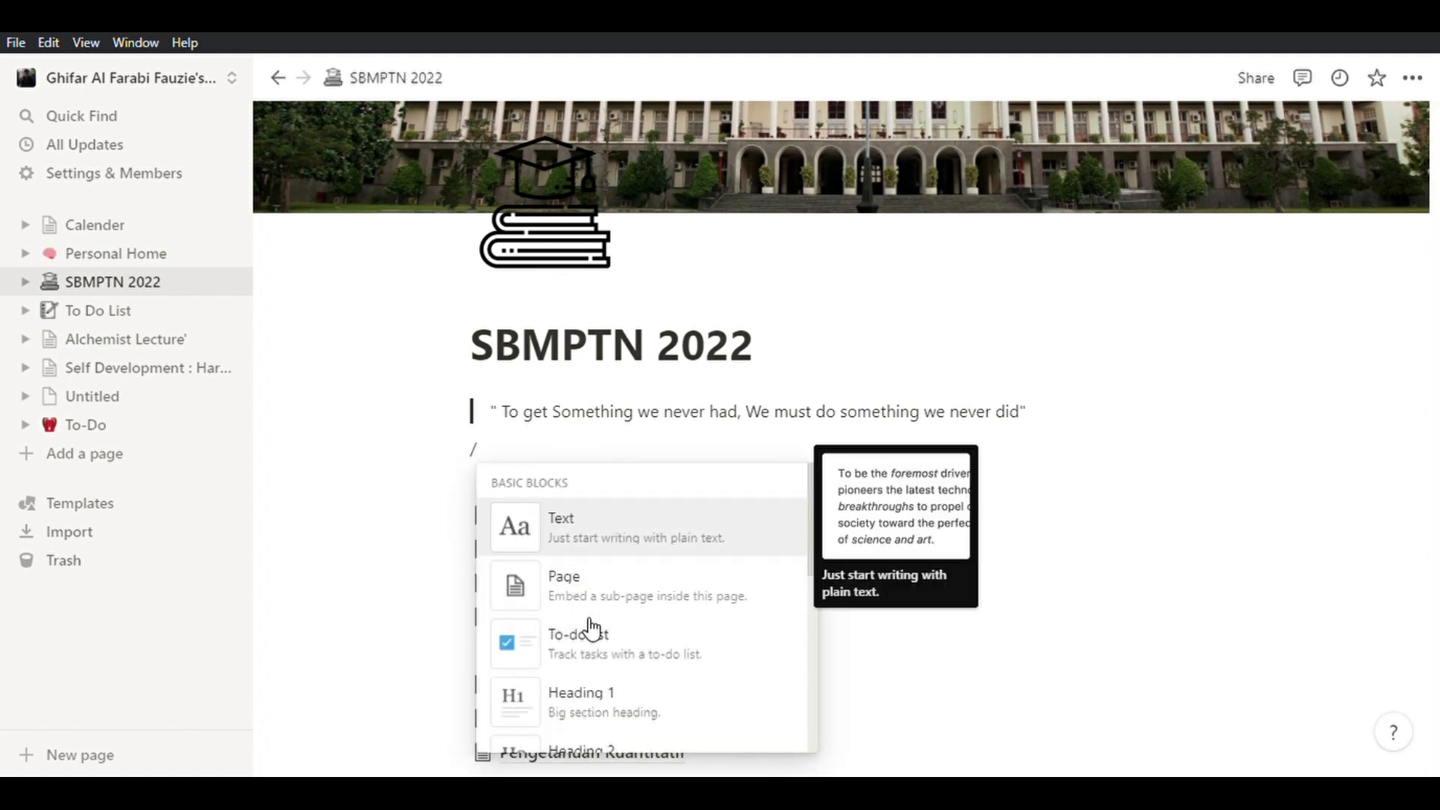
scroll(593, 629, down, 5)
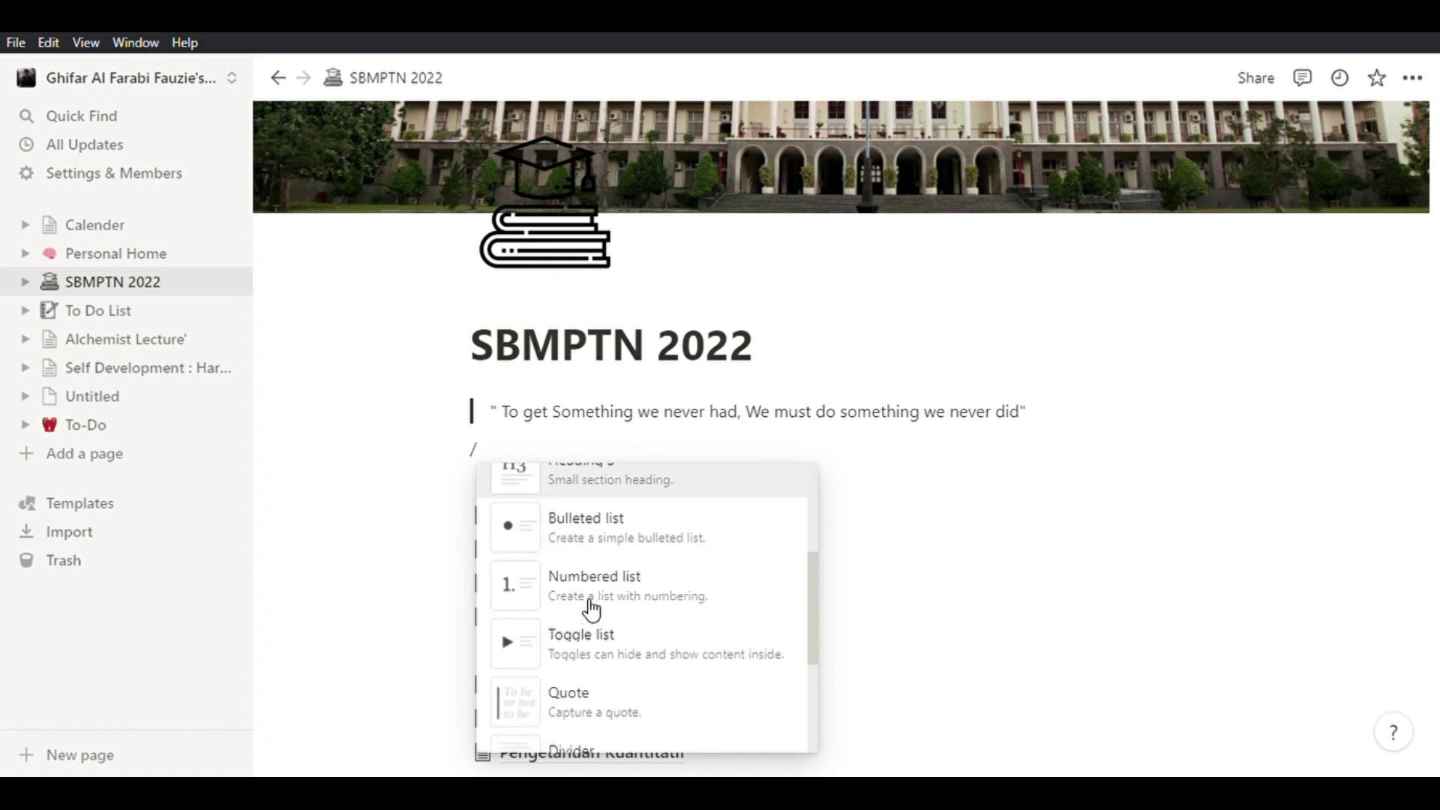
scroll(592, 611, down, 4)
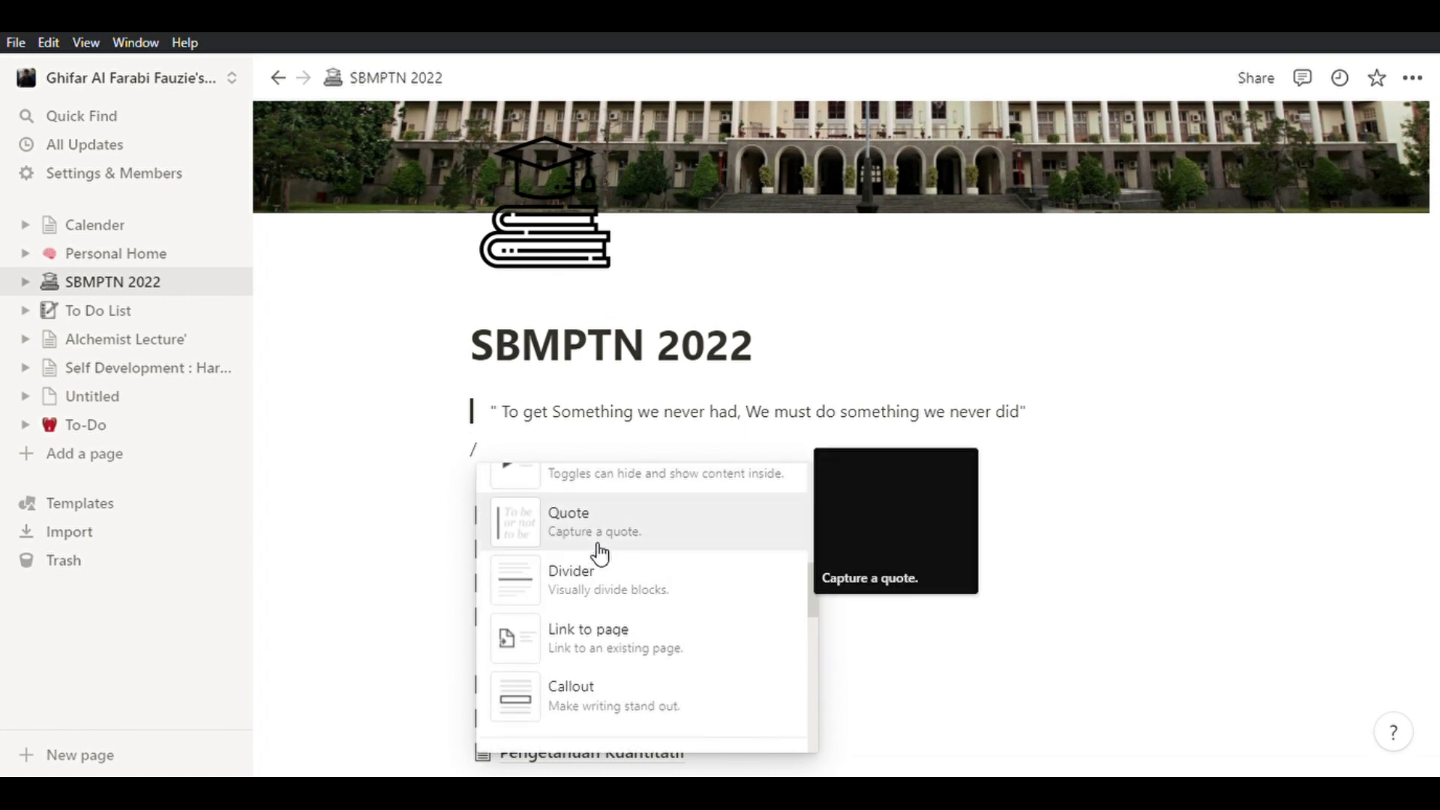
scroll(596, 553, down, 4)
scroll(597, 555, up, 4)
scroll(600, 623, up, 3)
scroll(589, 667, down, 2)
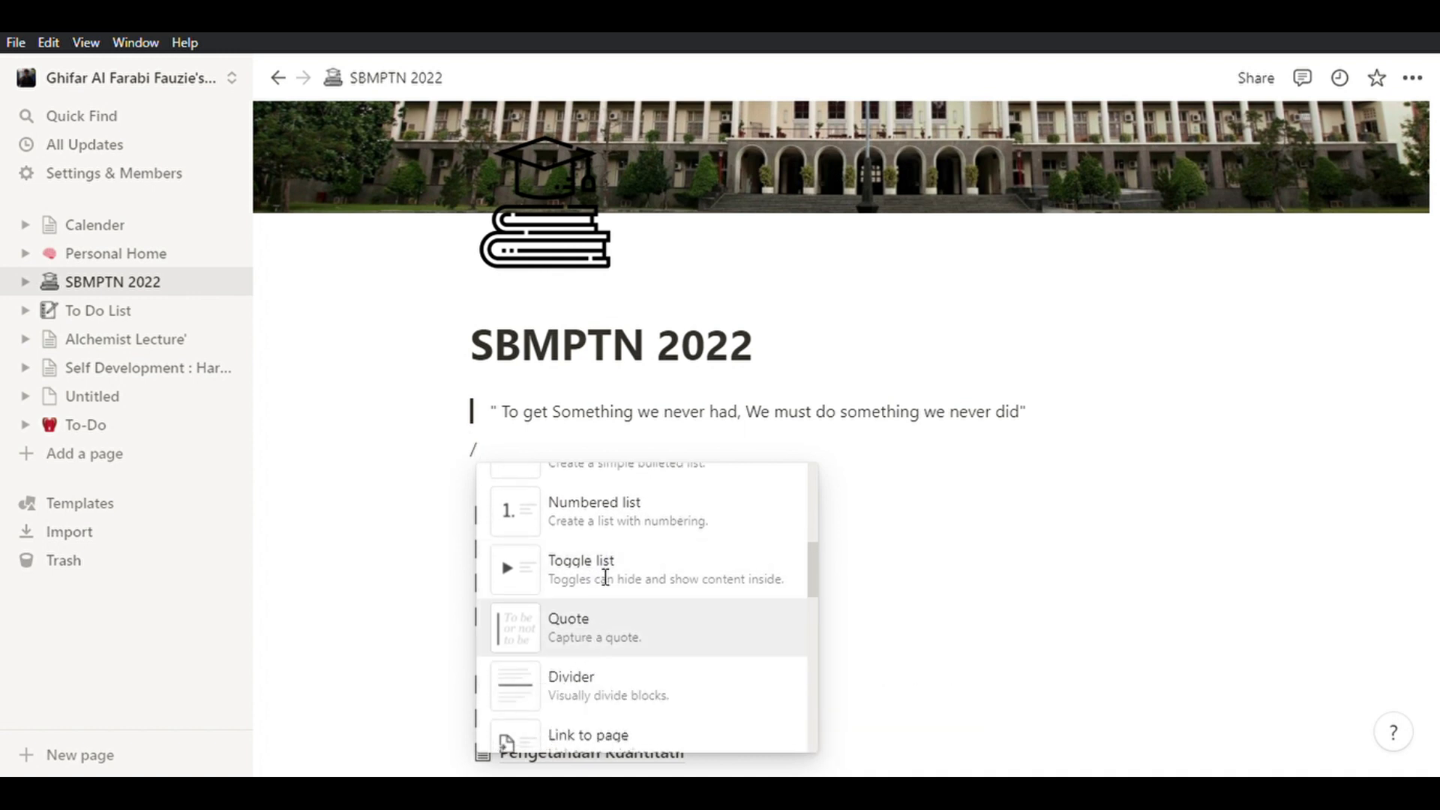
key(Return)
Enter "Untuk mendapatkan Apa yang belum kita dapatkan, Kita harus melakukan apa yang belum pernah kita lakukan" in the new quote block.
text(")
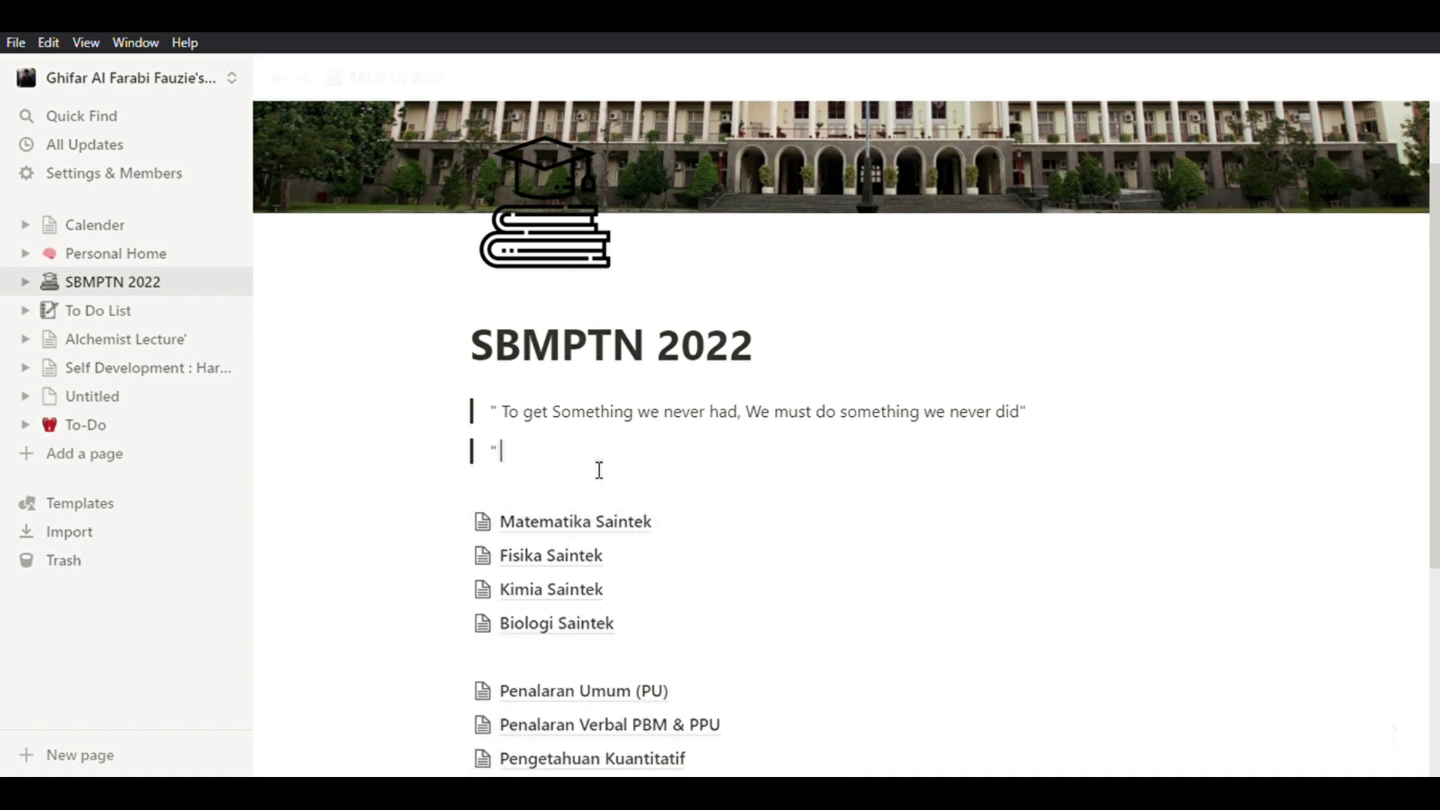
text( Untuk mendapatkan Apa yang)
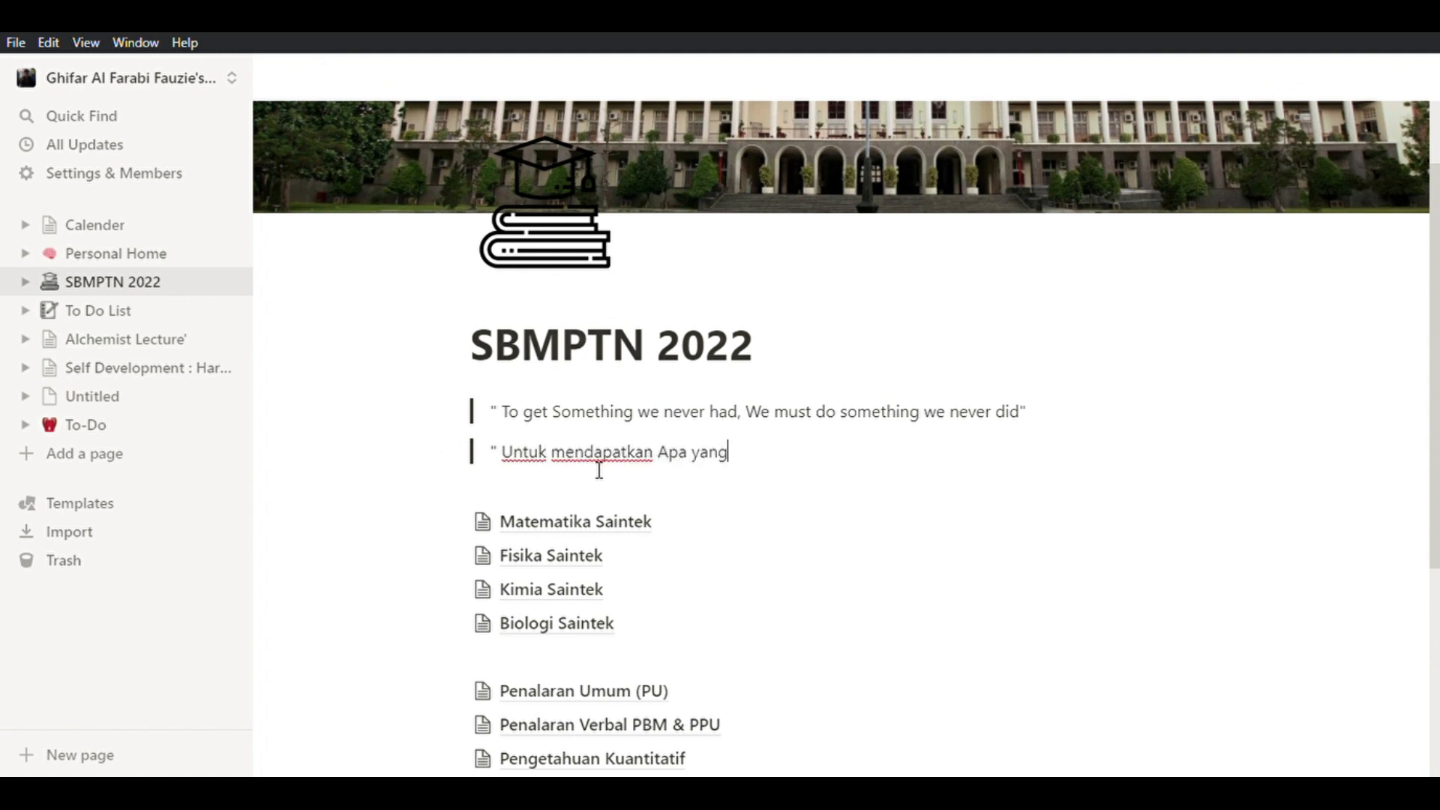
text( belum kita dapatkan, Kita harus )
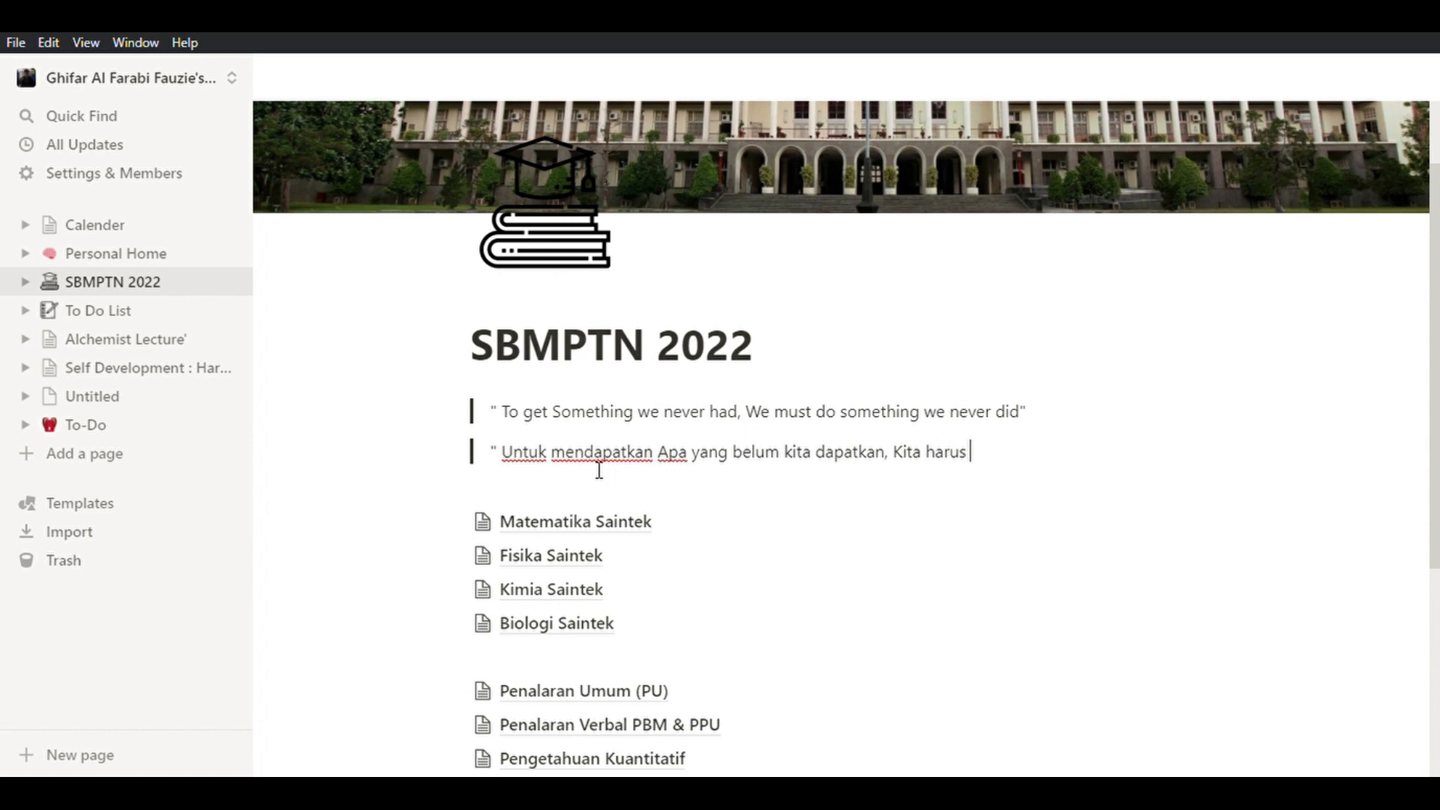
text(melakukan apa yang be)
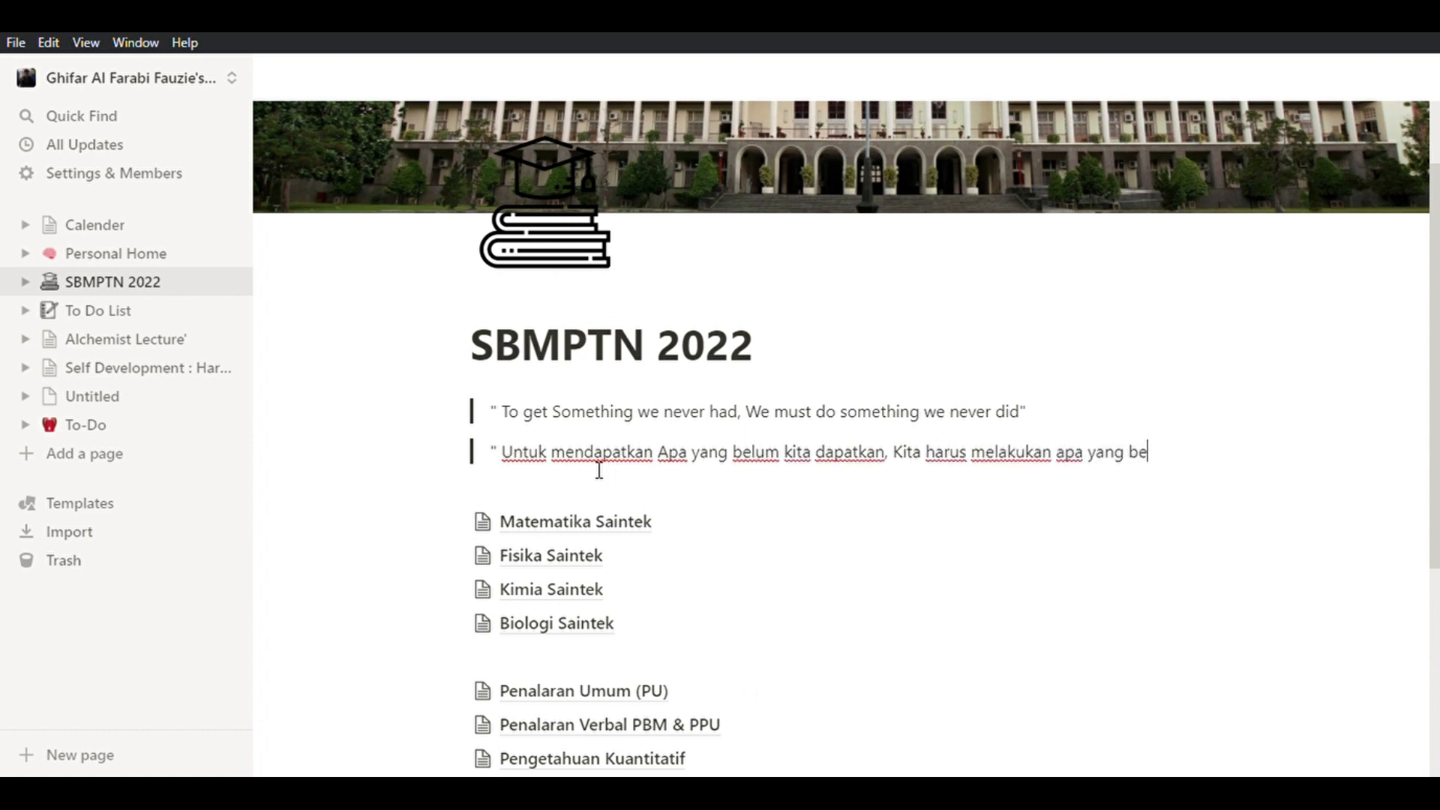
text(lum pernah kita lakuka)
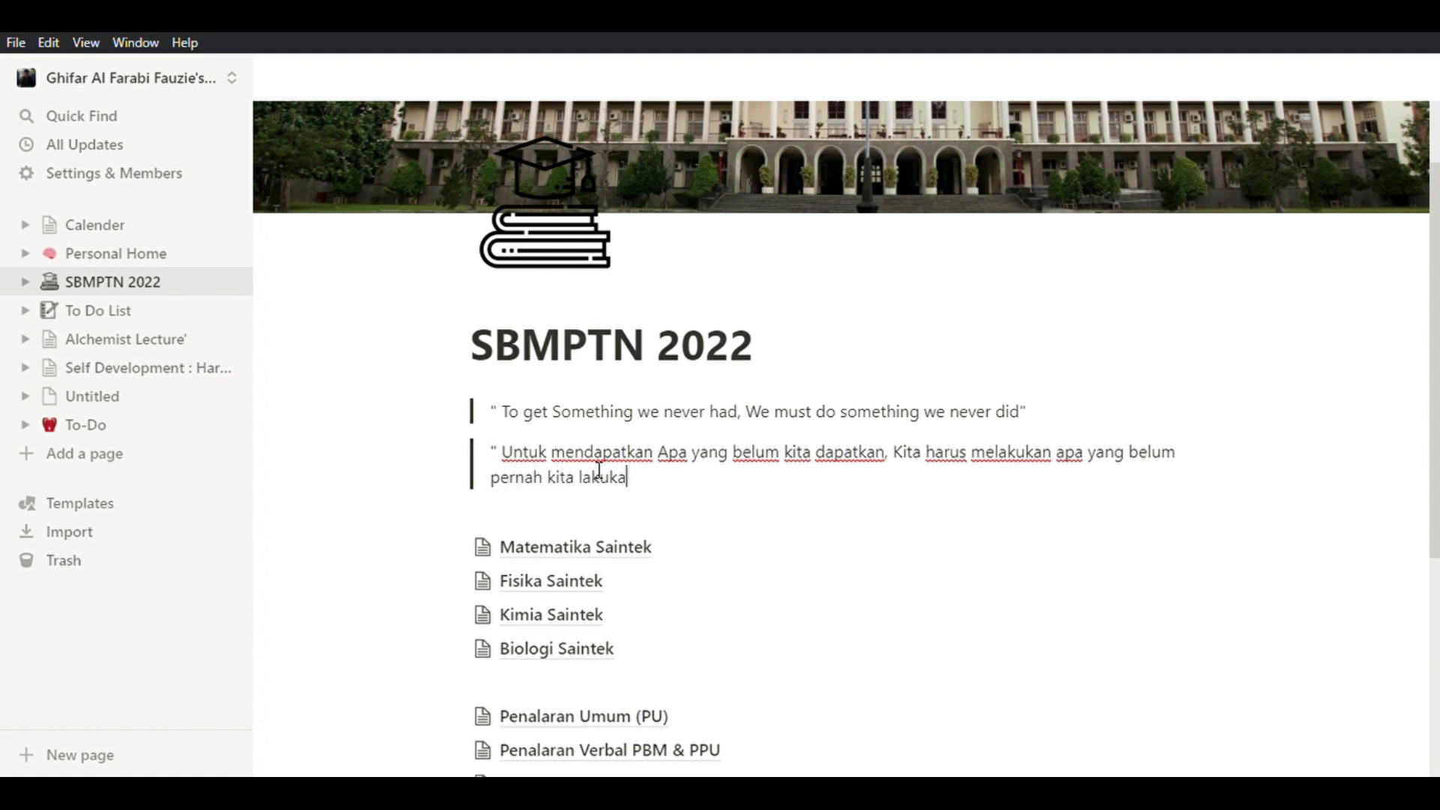
text(n ")
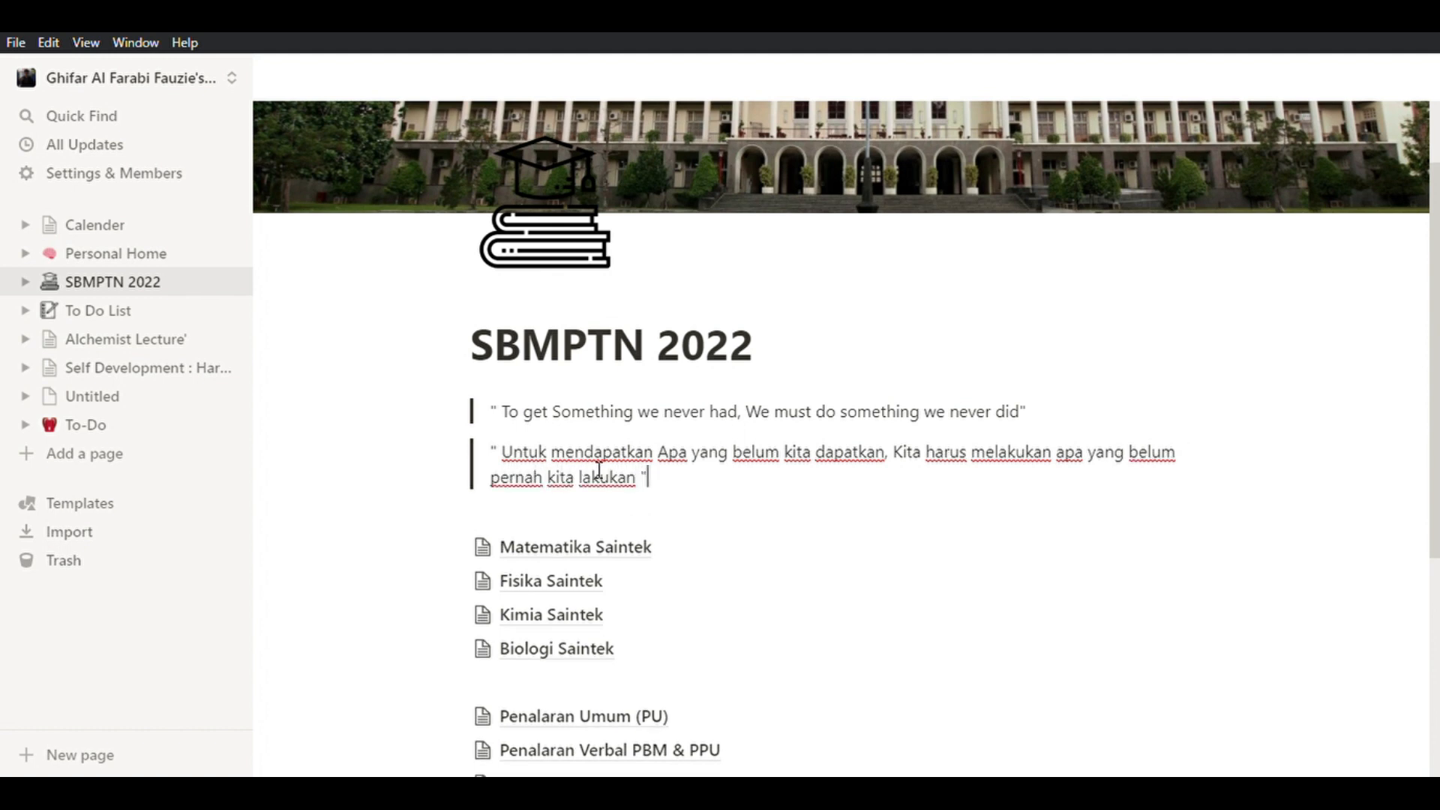
On the Matematika Saintek board, move the Kalkulus (Limit) card to In progress and the Aljabar 1 card to Completed.
scroll(586, 517, down, 5)
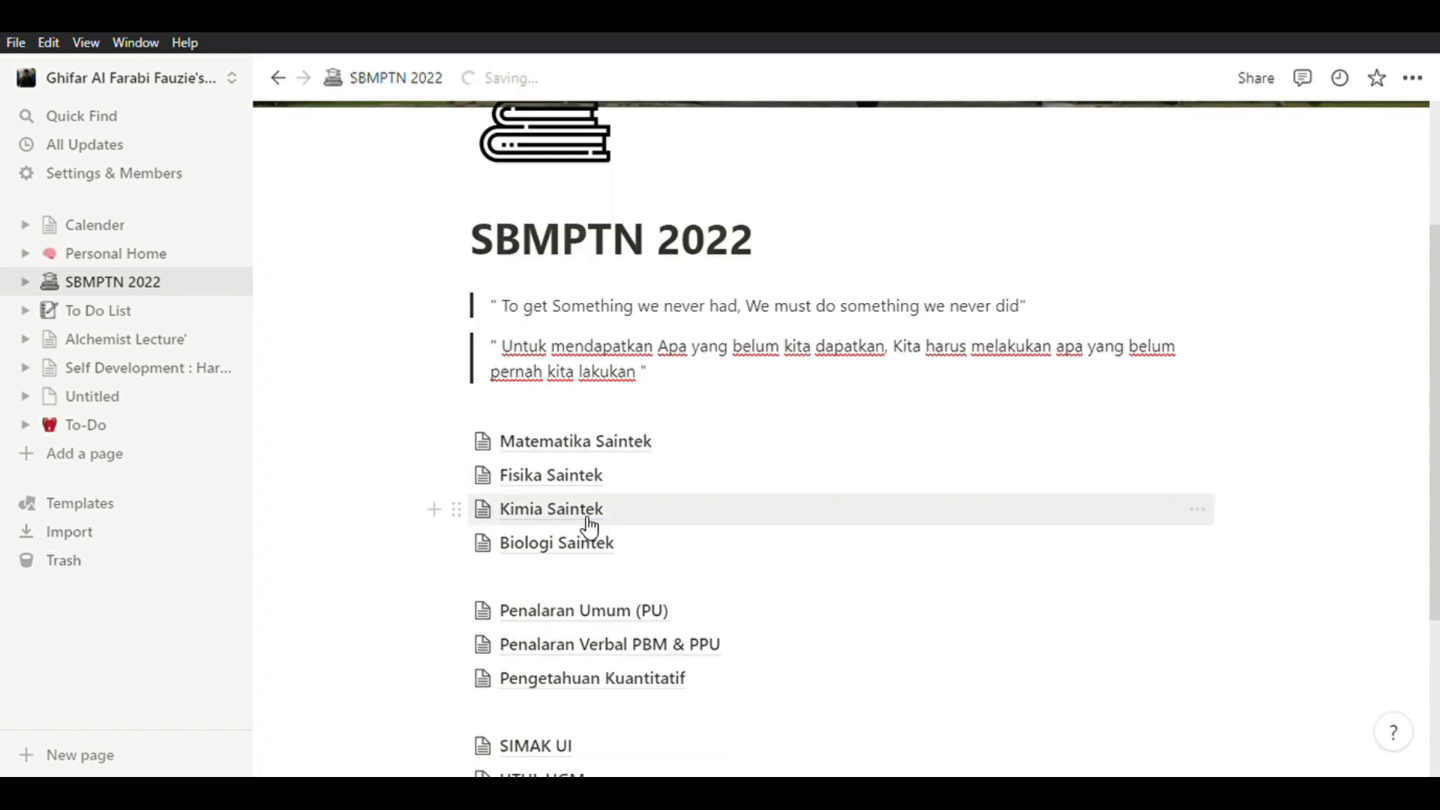
scroll(592, 525, up, 3)
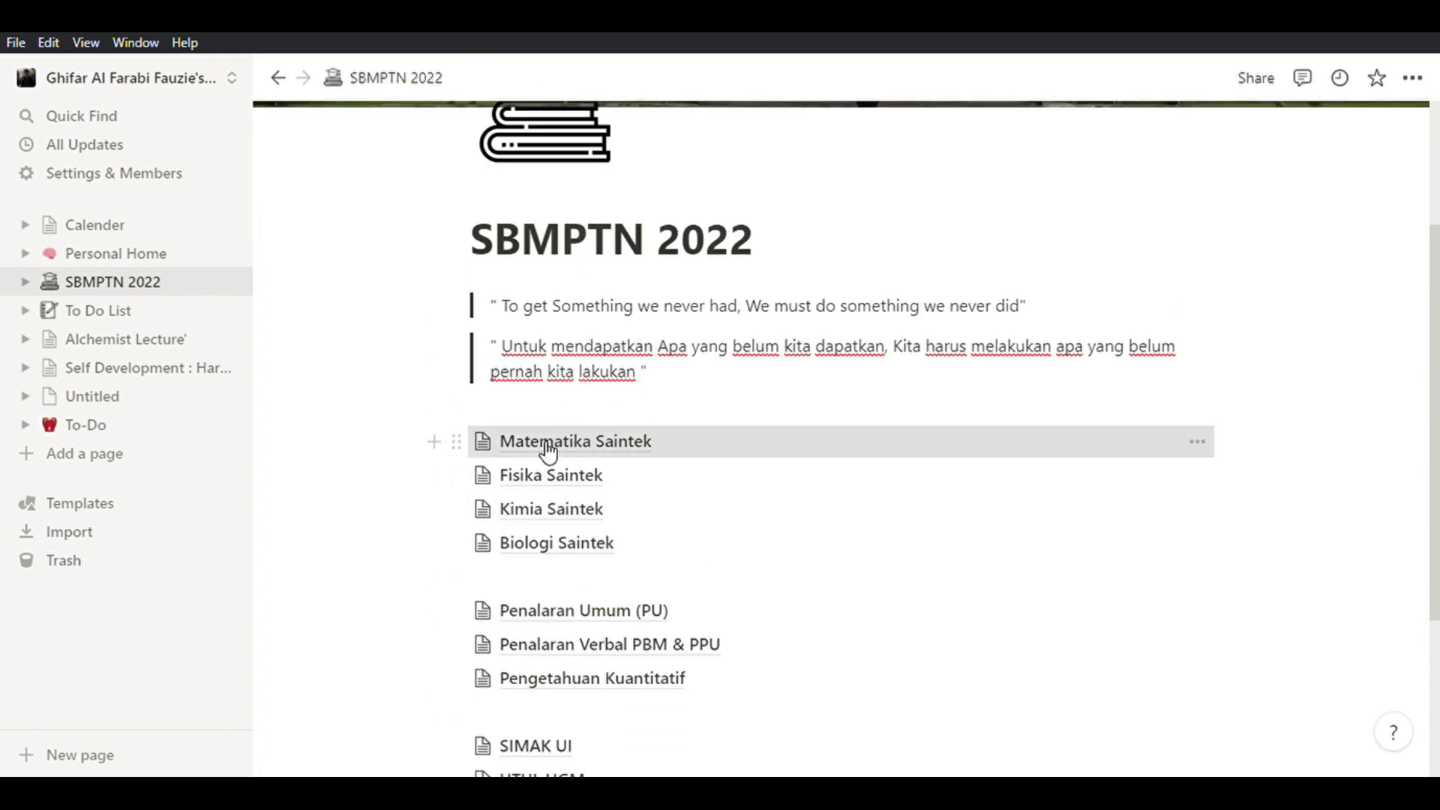
click(550, 451)
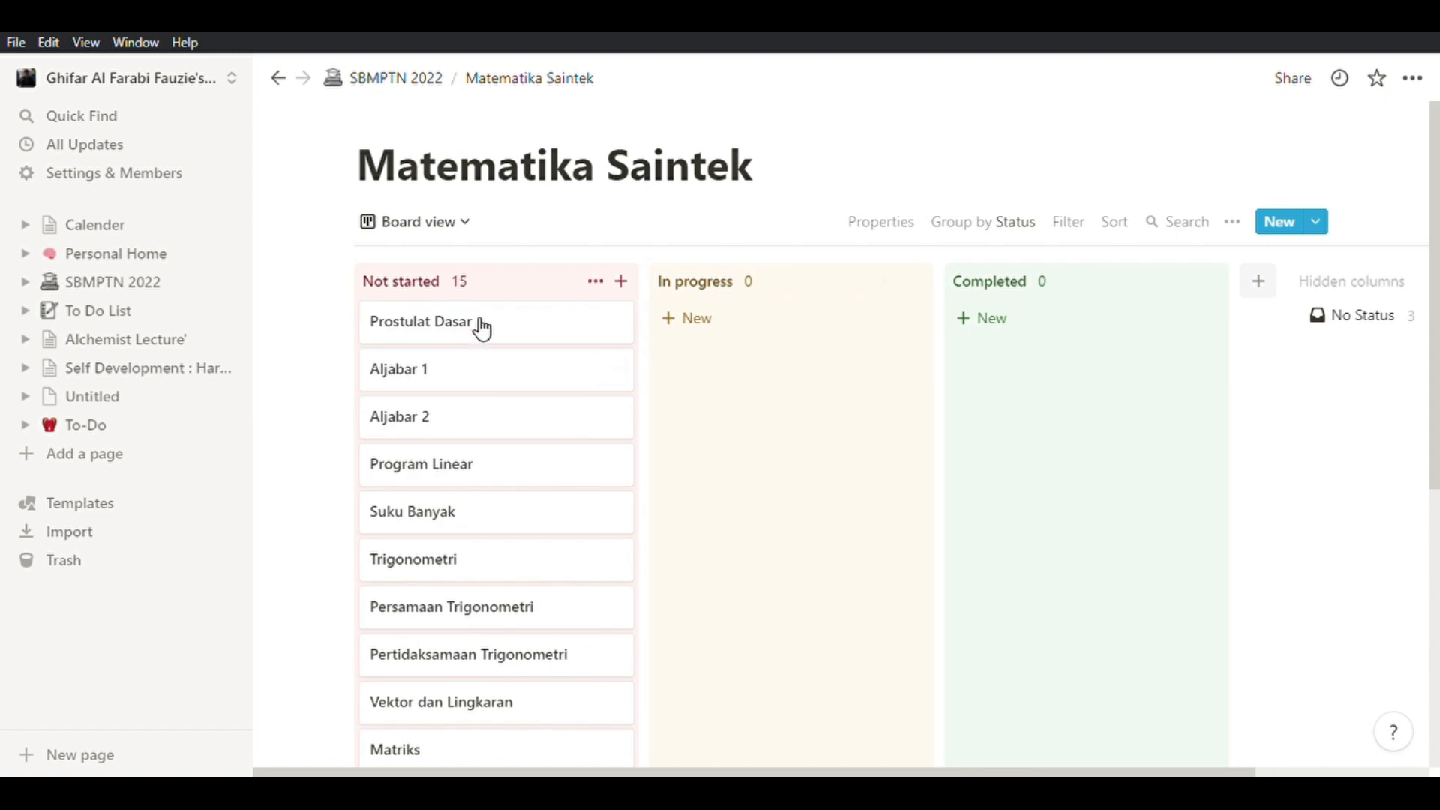
scroll(698, 418, down, 5)
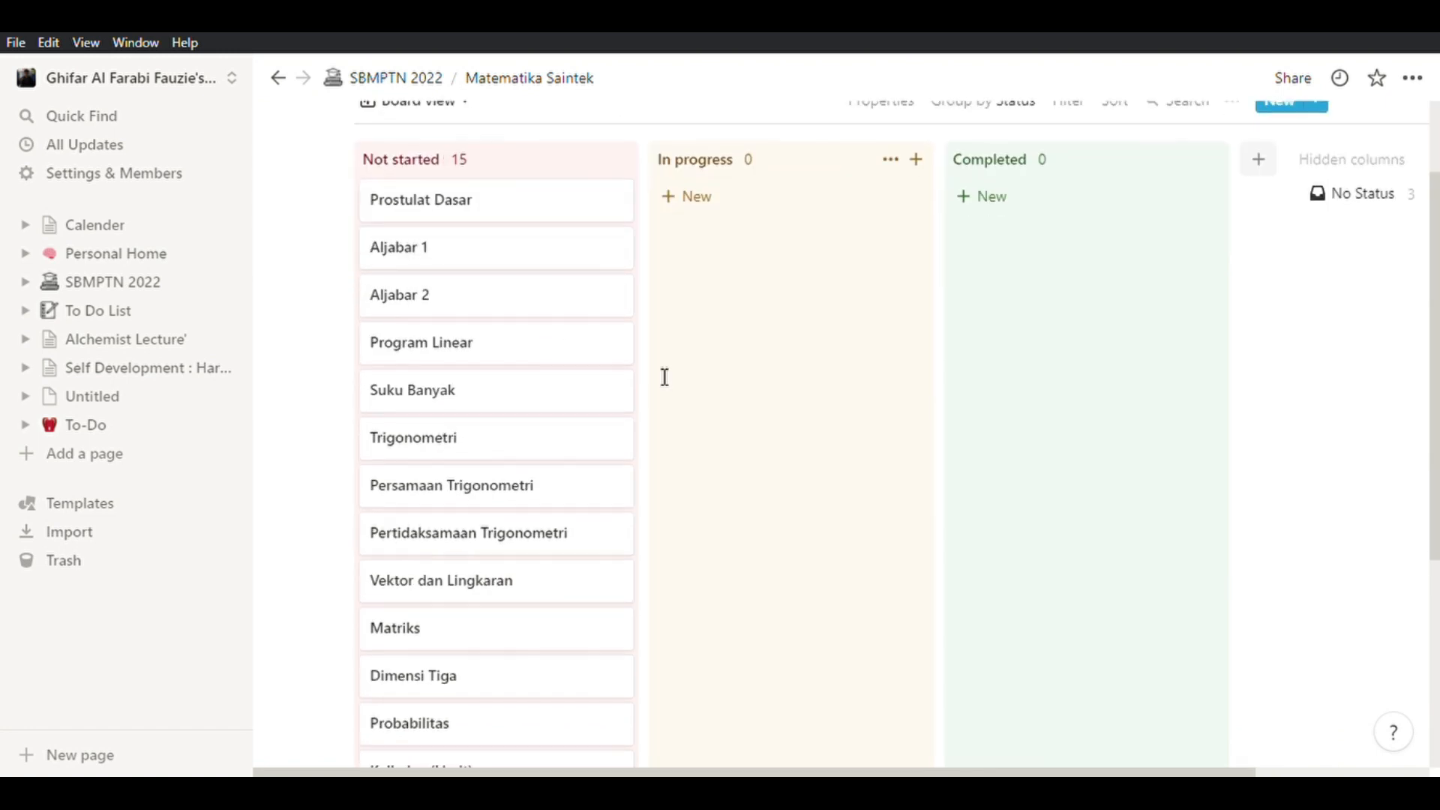
scroll(560, 498, down, 2)
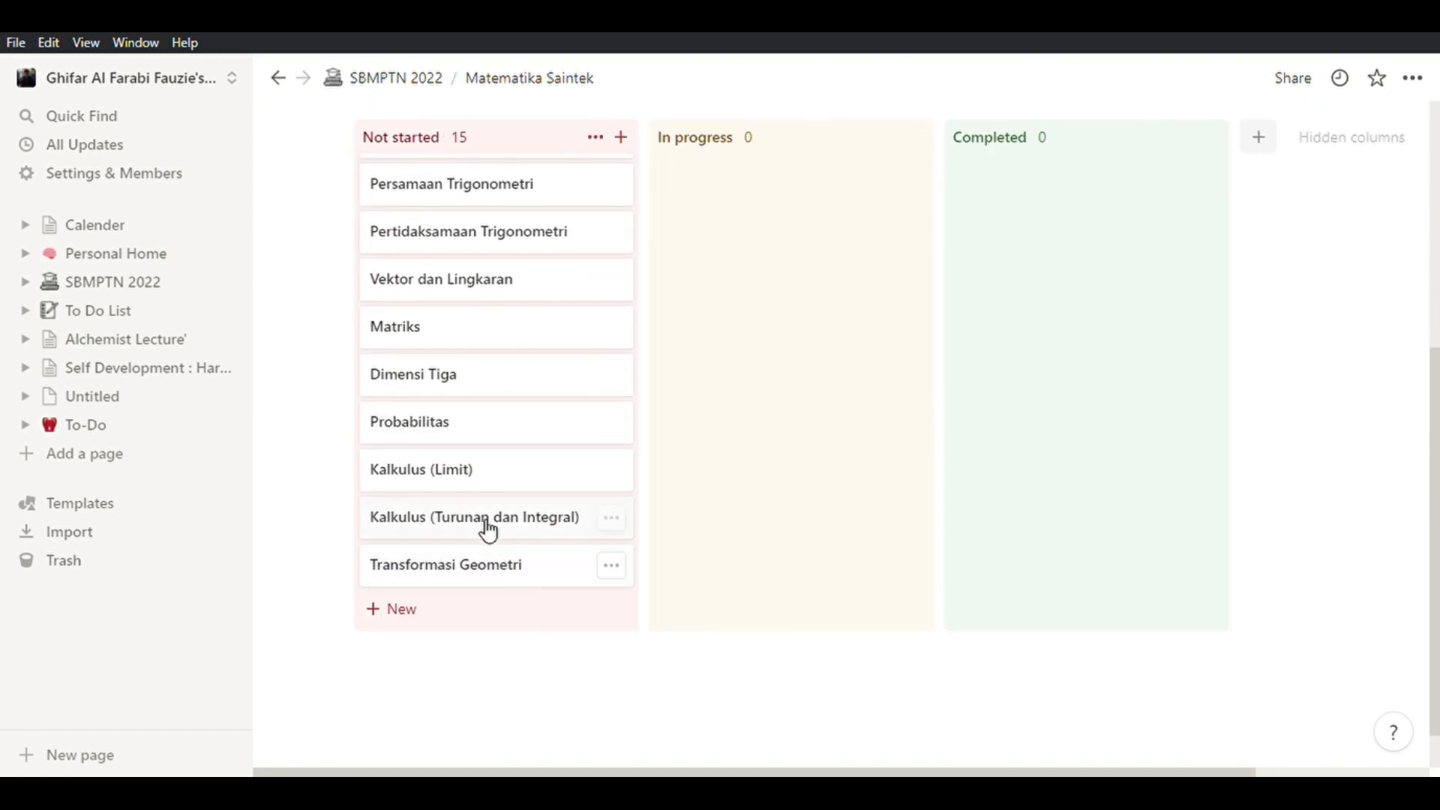
scroll(489, 562, up, 4)
drag(498, 668, 812, 174)
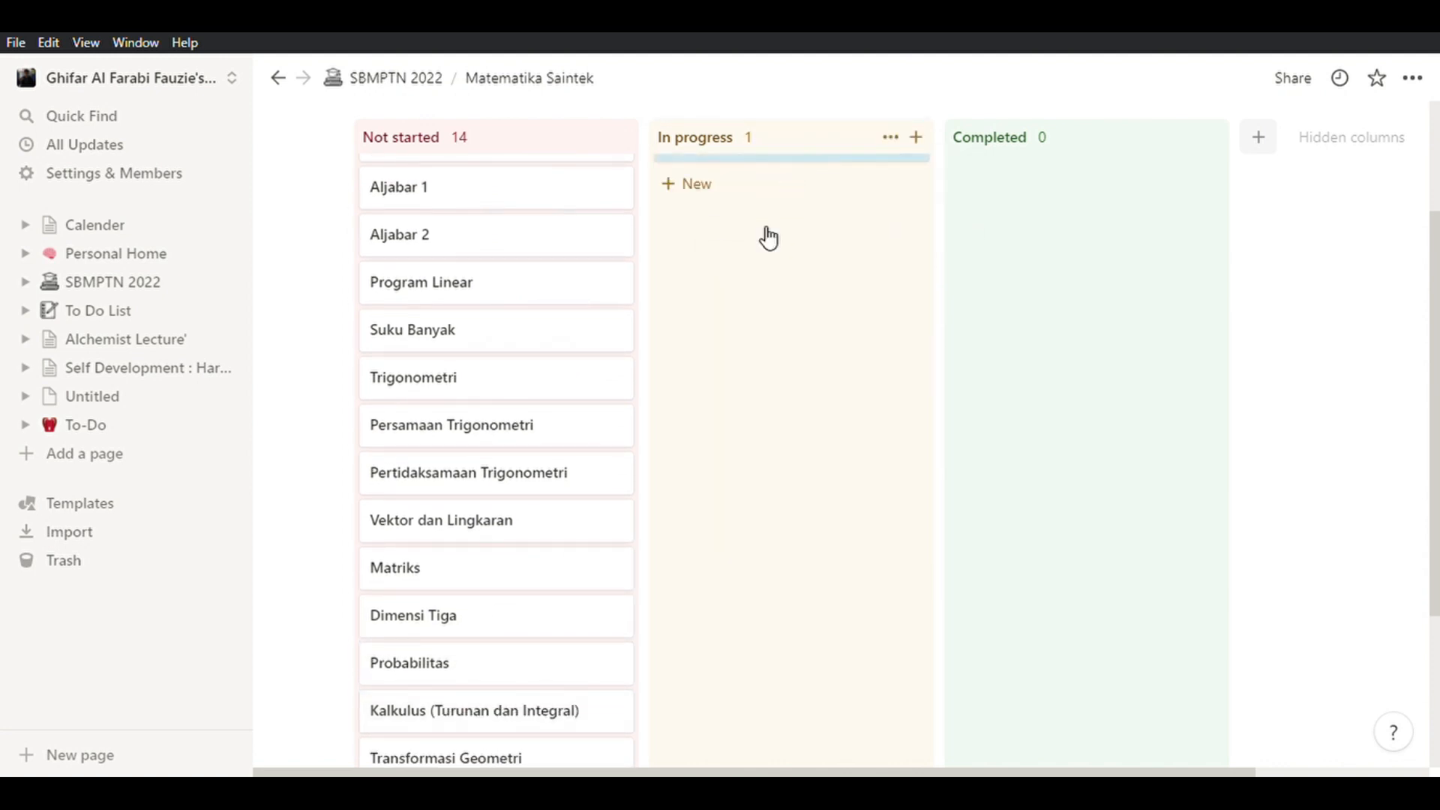
scroll(682, 570, up, 2)
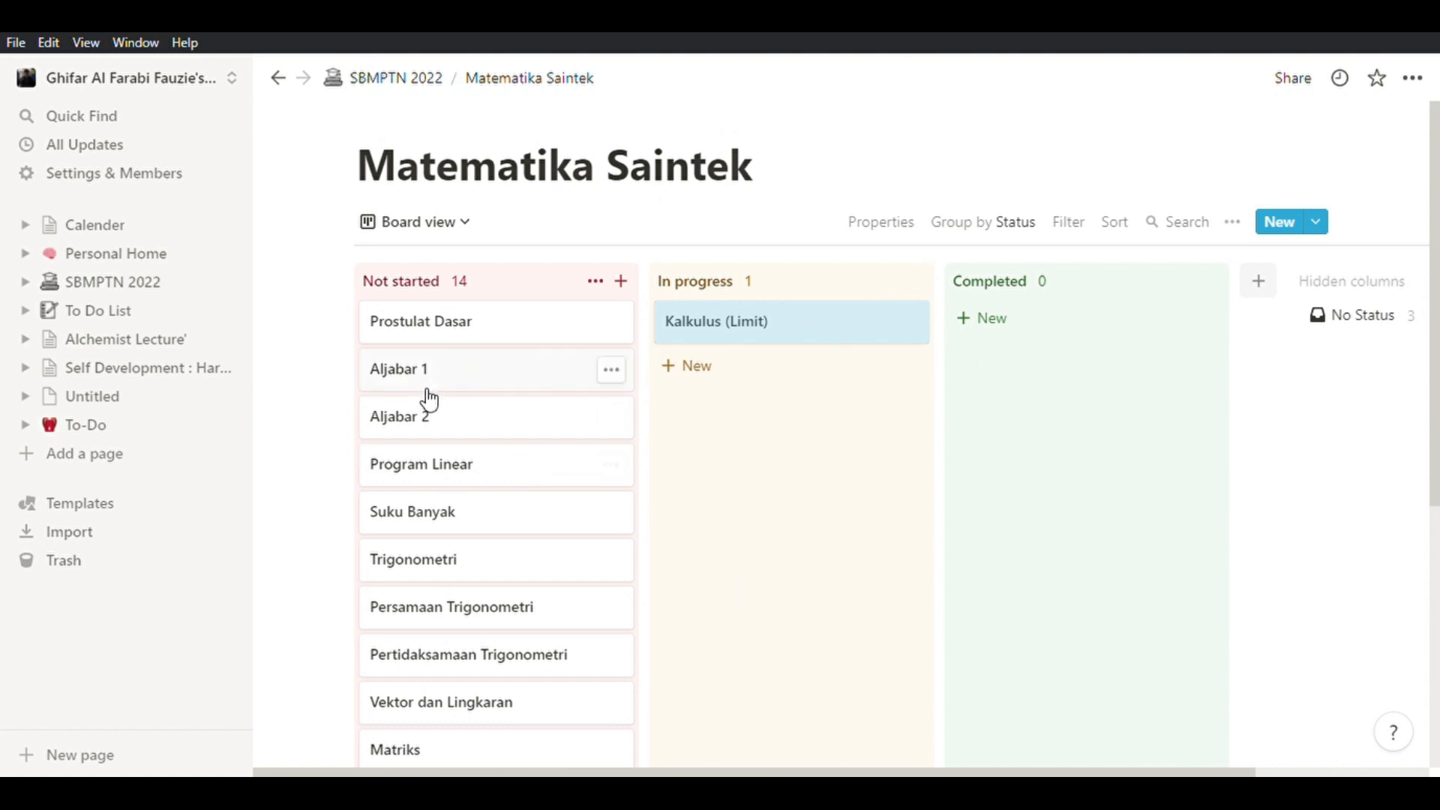
drag(427, 381, 1078, 379)
Open the To Do List page and expand the Random toggle to look through its tasks.
click(112, 282)
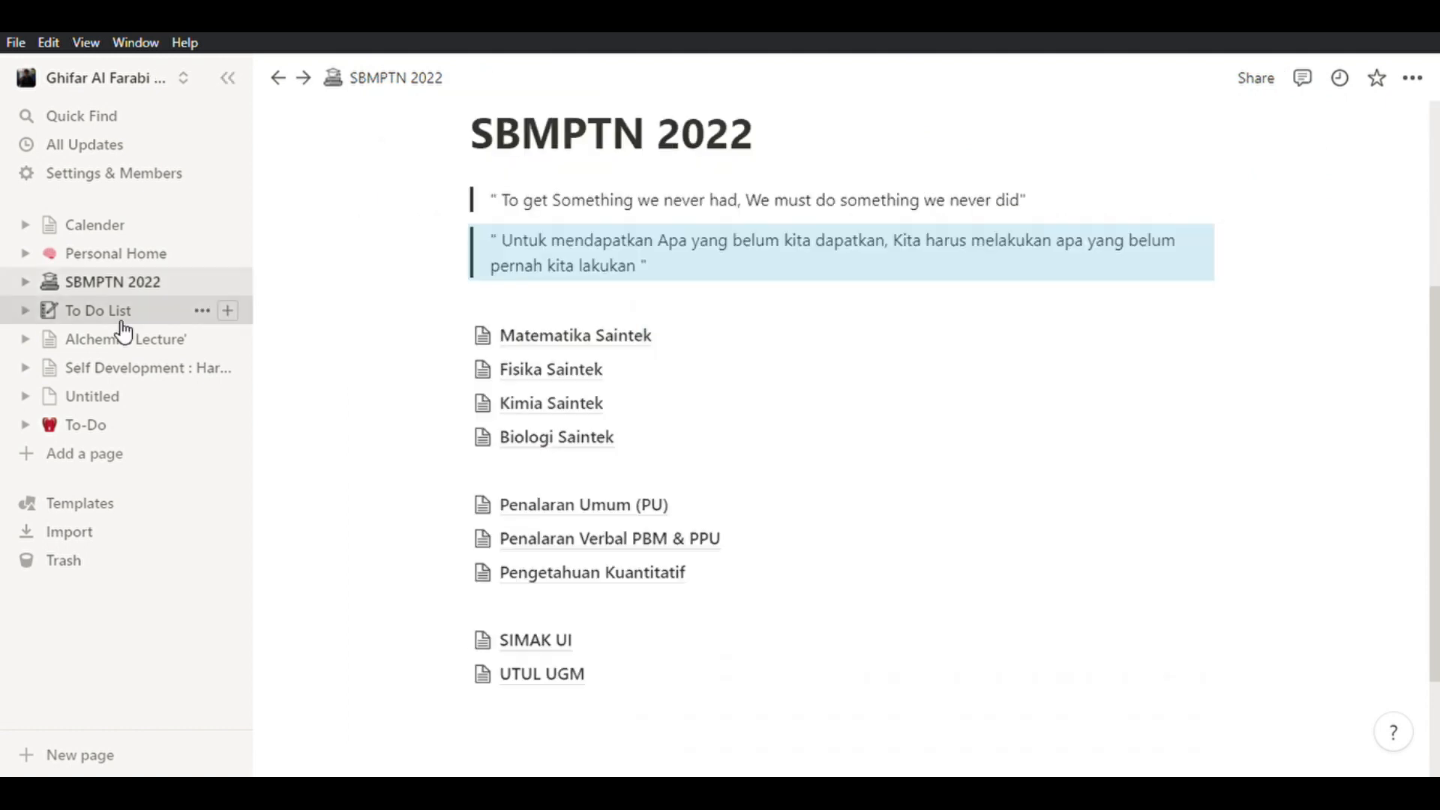
click(105, 311)
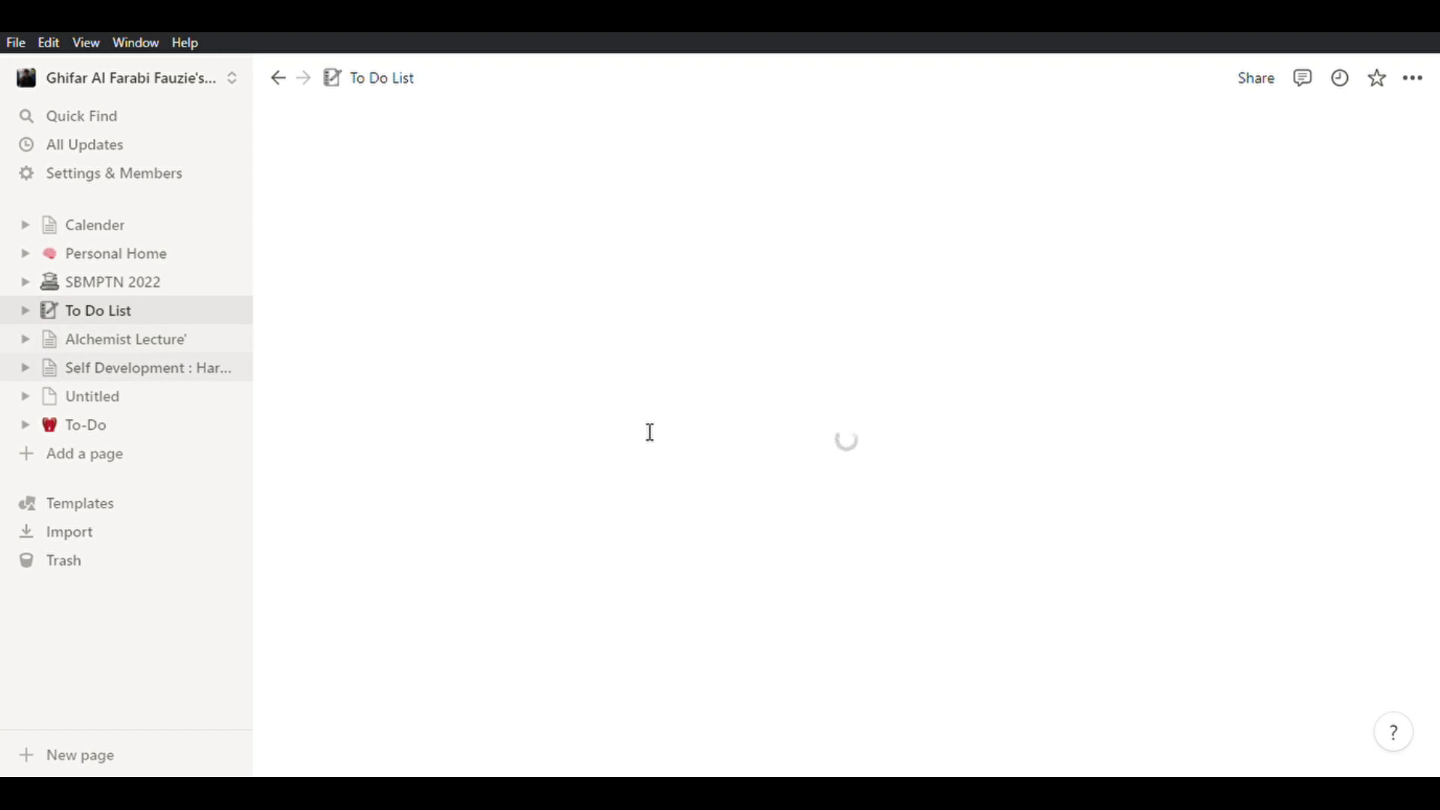
scroll(634, 439, down, 2)
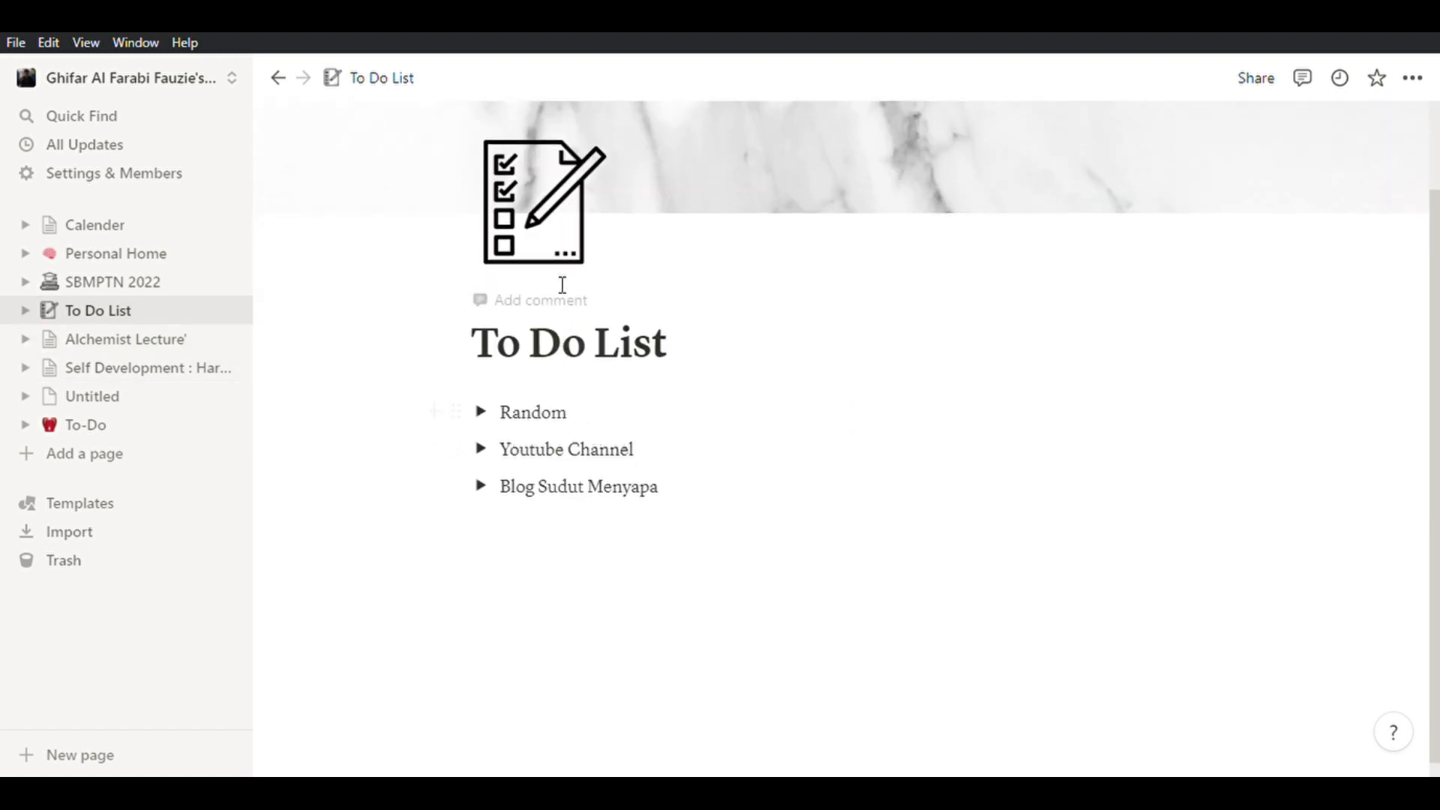
click(567, 528)
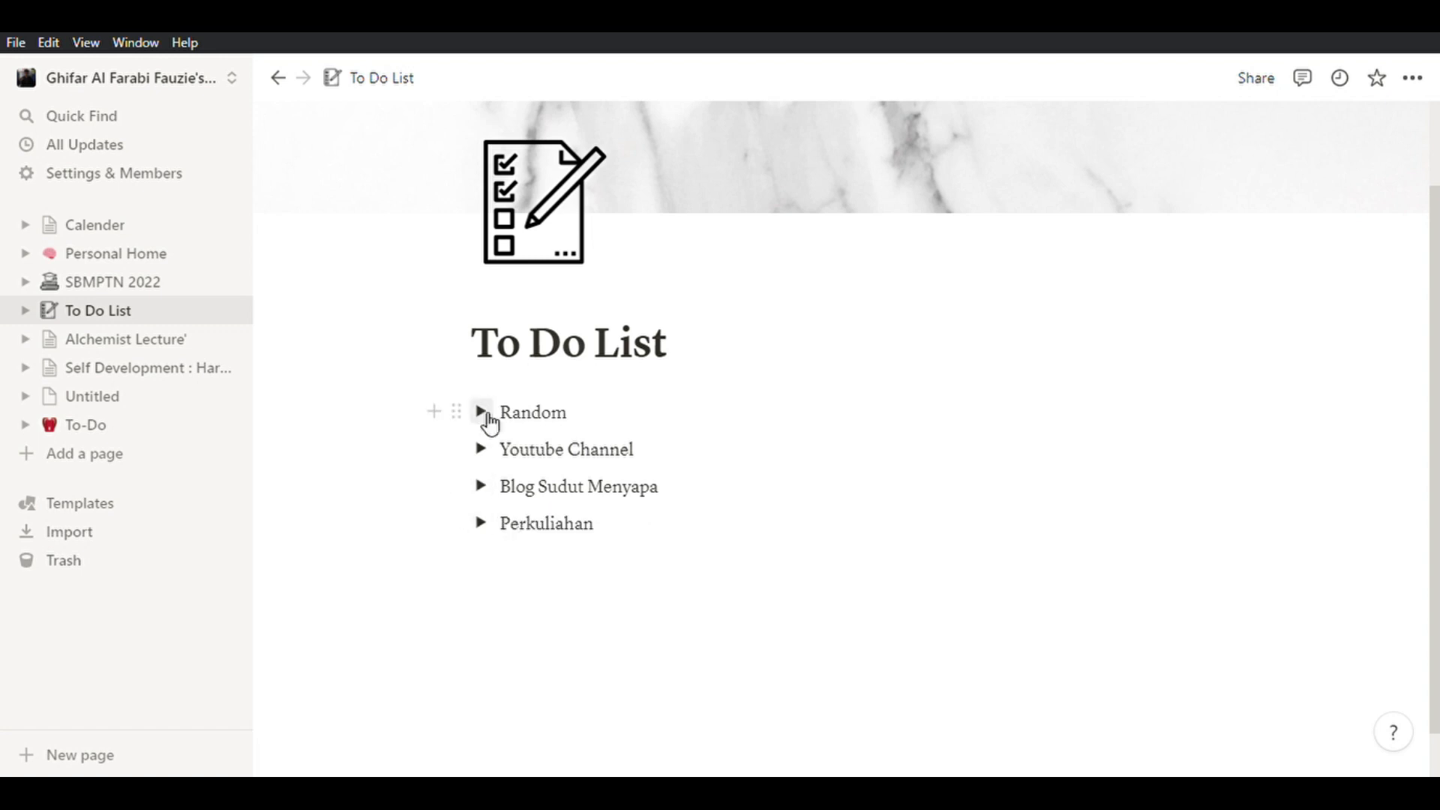
click(488, 417)
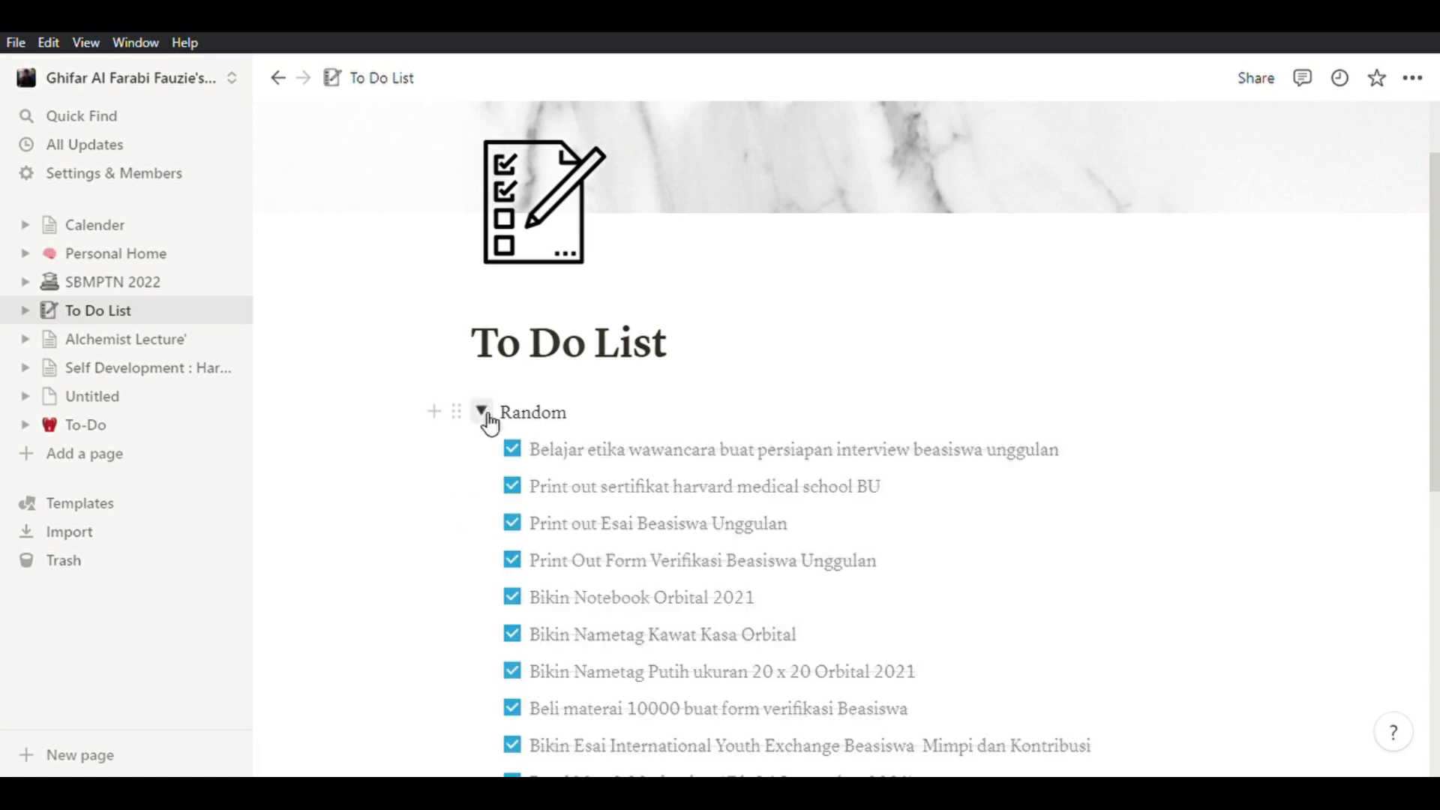
scroll(621, 482, down, 2)
scroll(621, 481, down, 4)
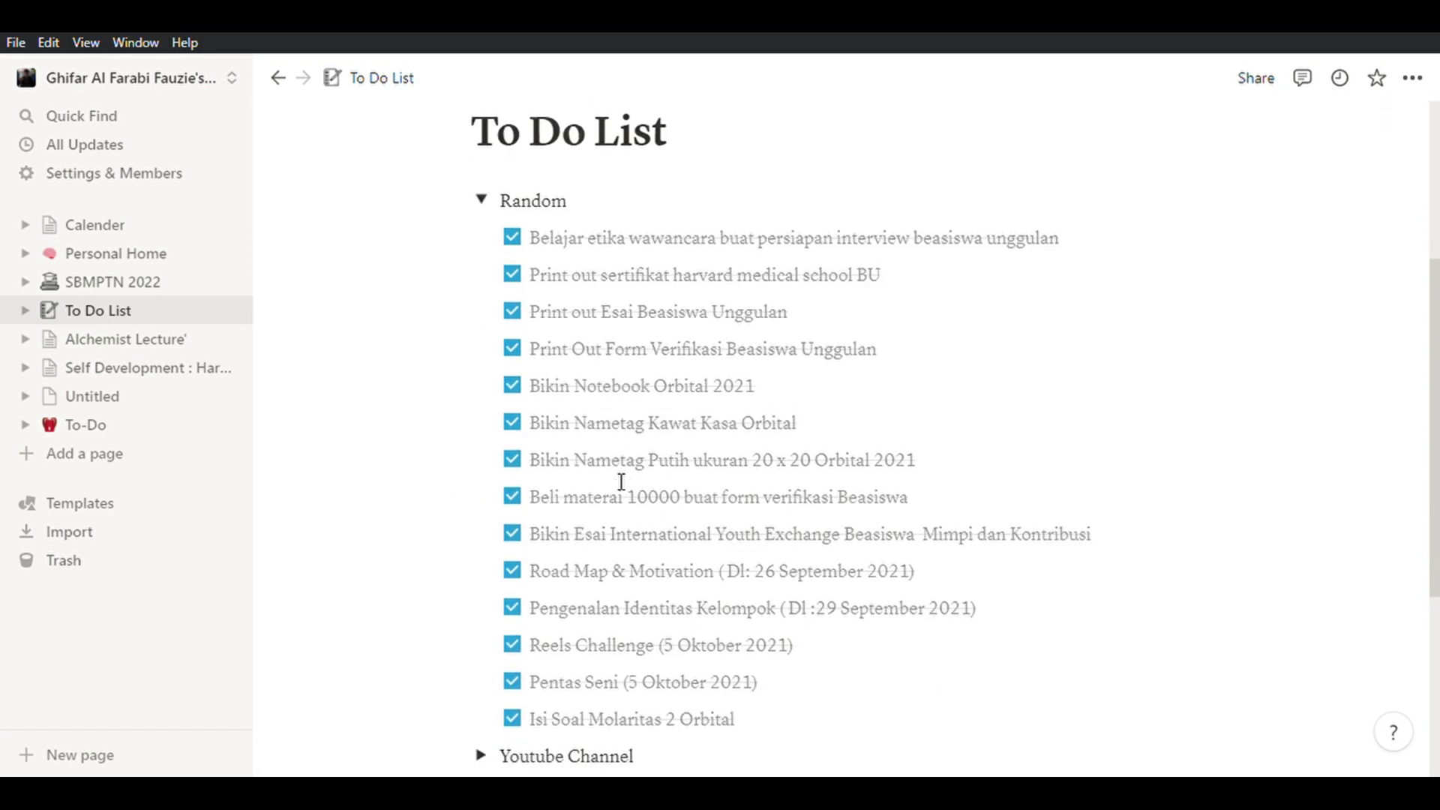
Add the to-do "Bikin Karya Tulis Buat seleksi Beasiswa" at the end of the Random list and check it off.
scroll(749, 598, up, 2)
scroll(749, 598, down, 2)
click(766, 623)
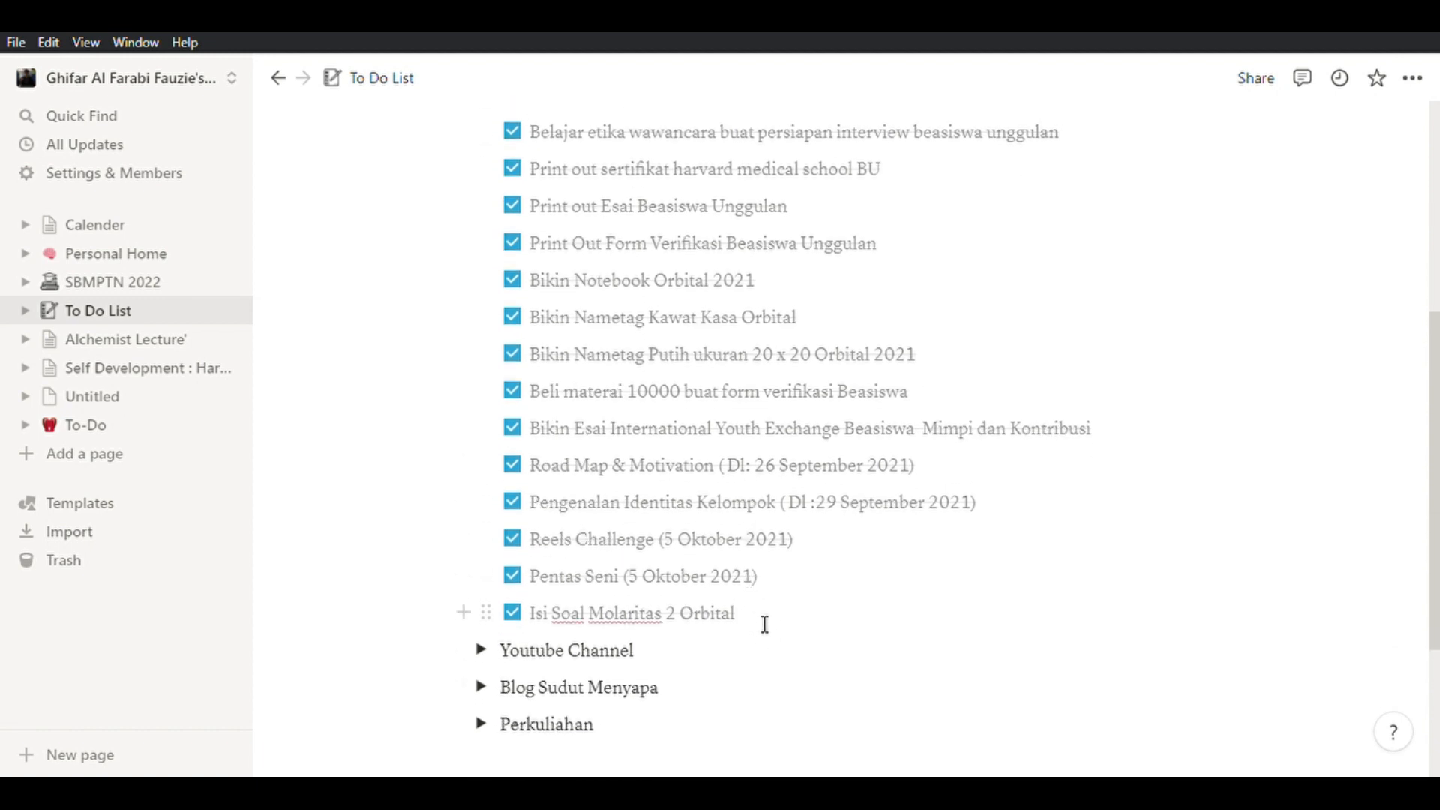
key(Return)
text(Bikin)
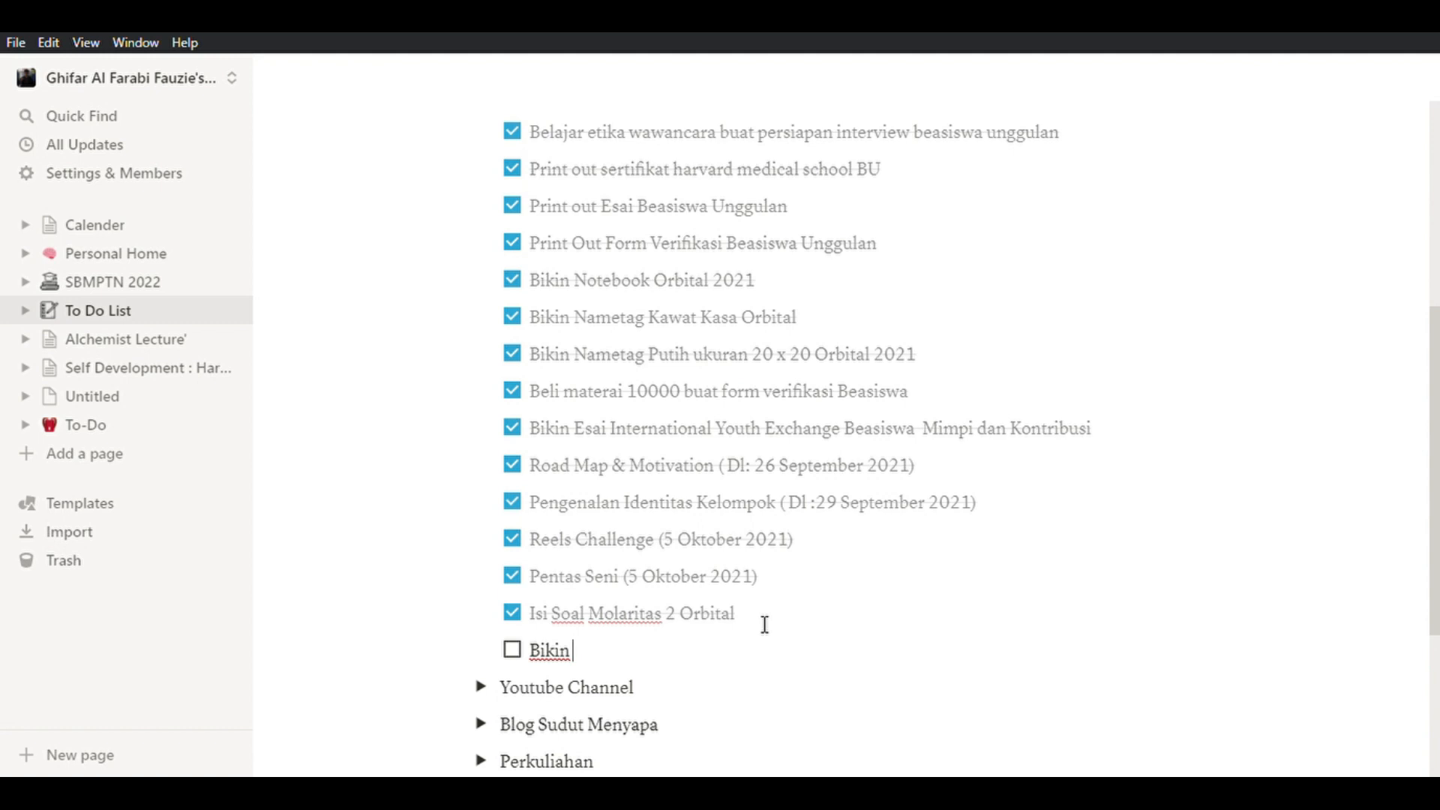
text( Karya Tulis Buat seleksi Beasiswa)
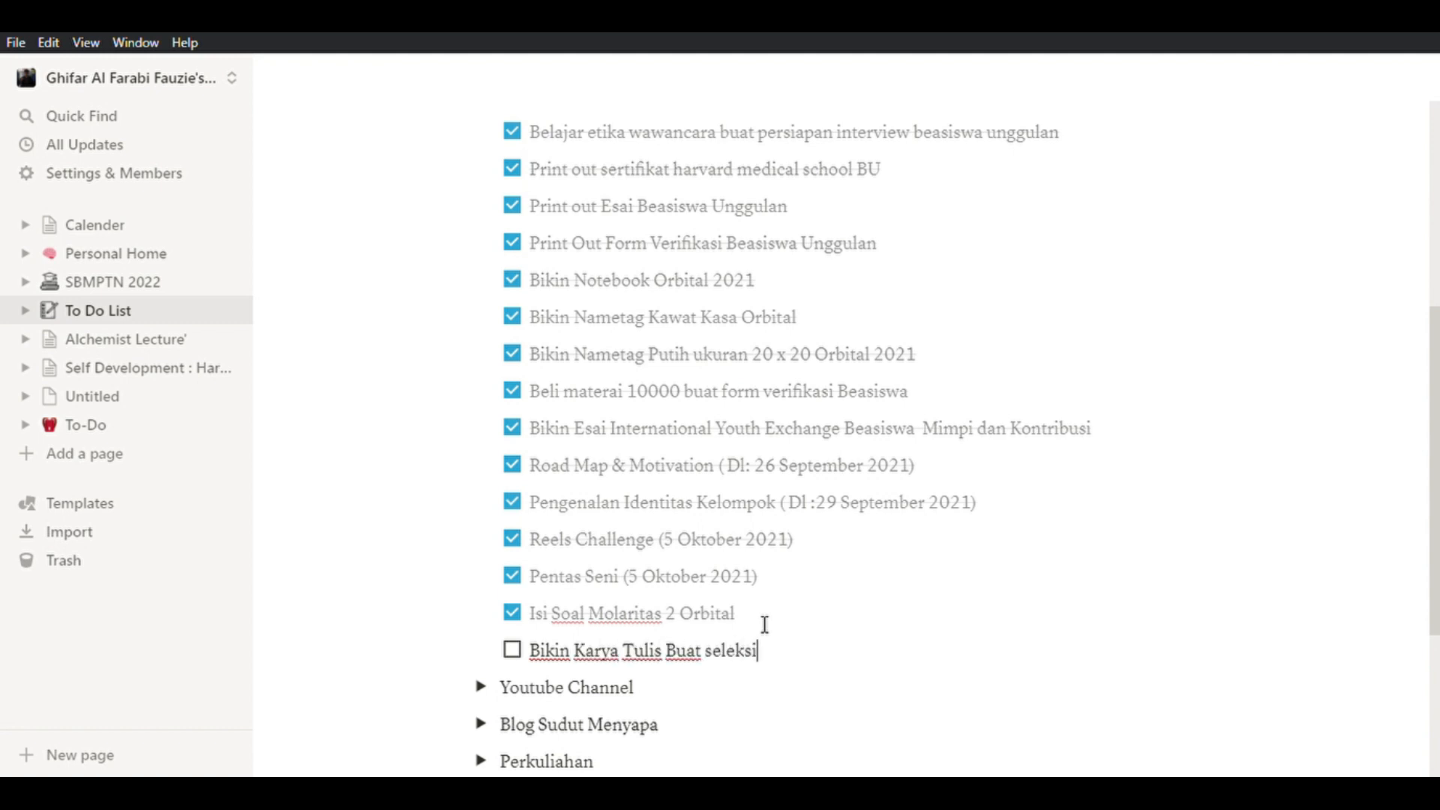
click(514, 652)
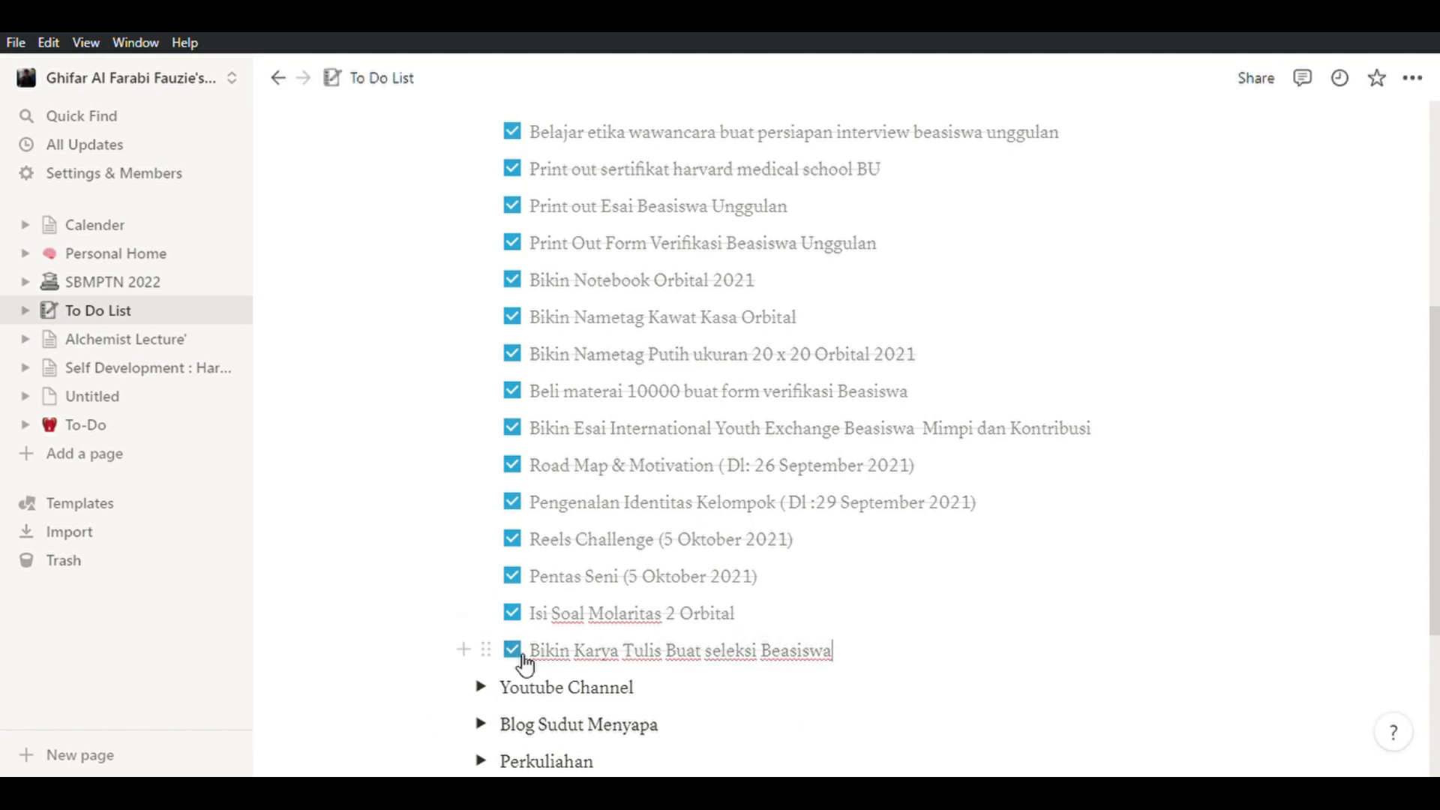
click(517, 654)
click(518, 654)
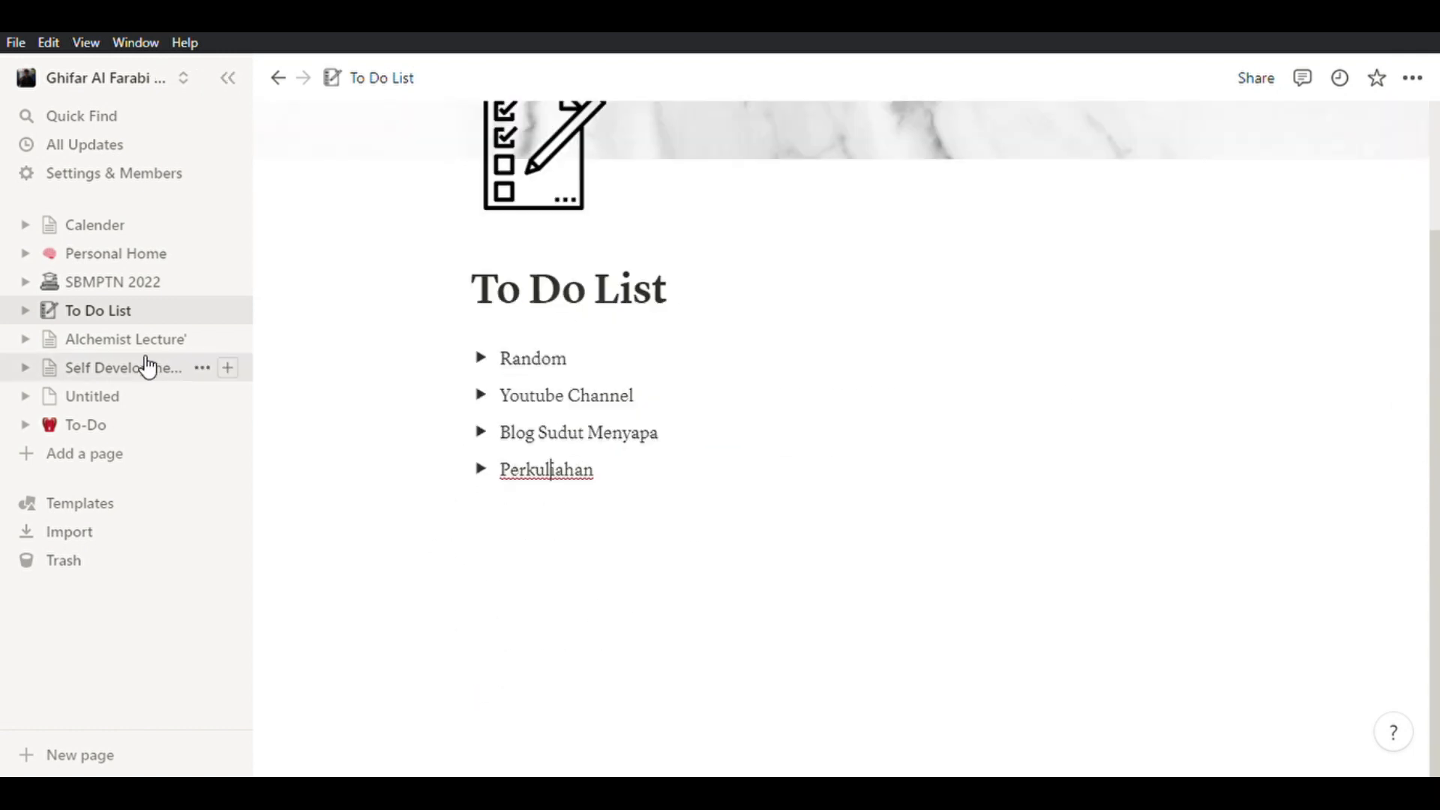
Review the weekly class timetable on the Schedule page inside Alchemist Lecture' and return to the parent page.
click(145, 349)
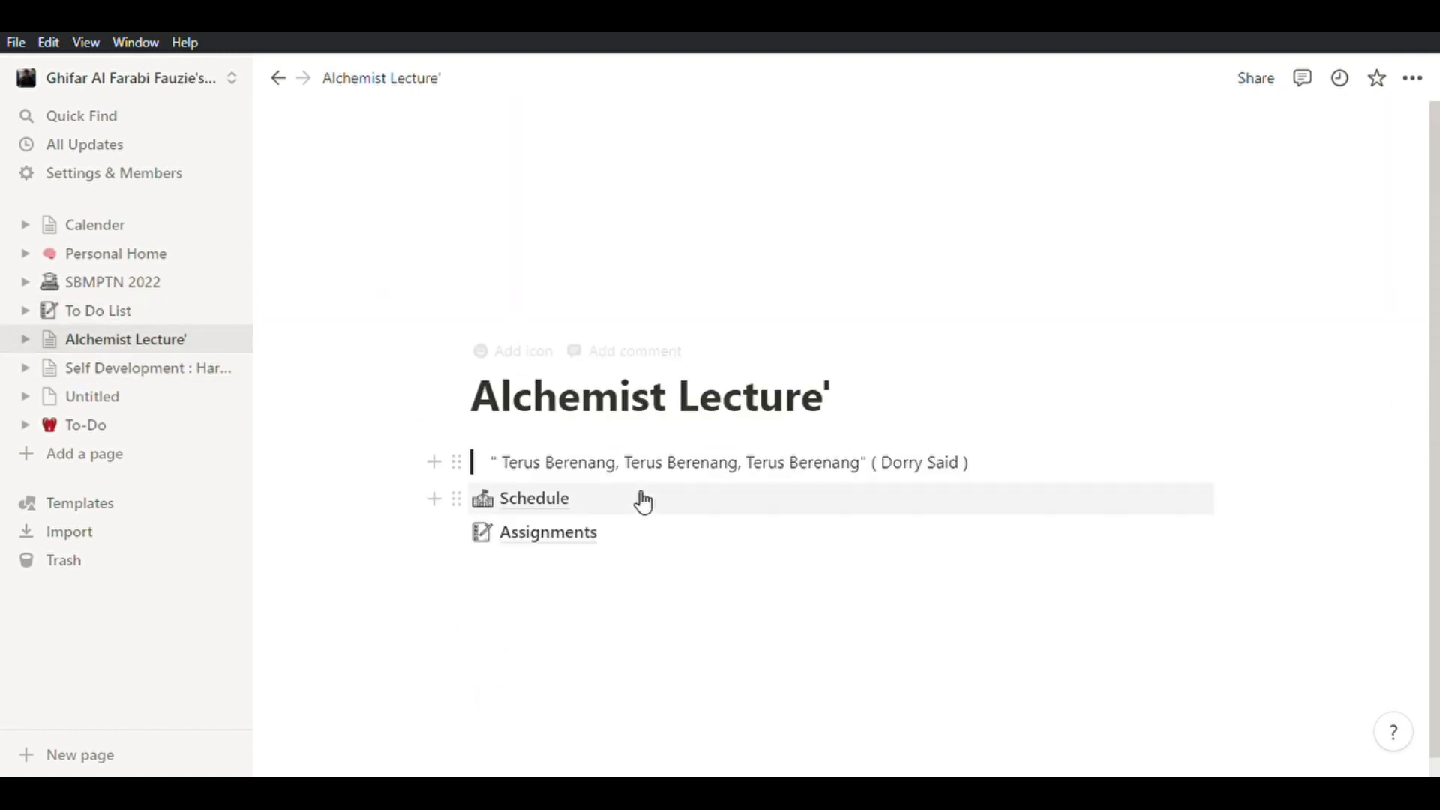
click(555, 501)
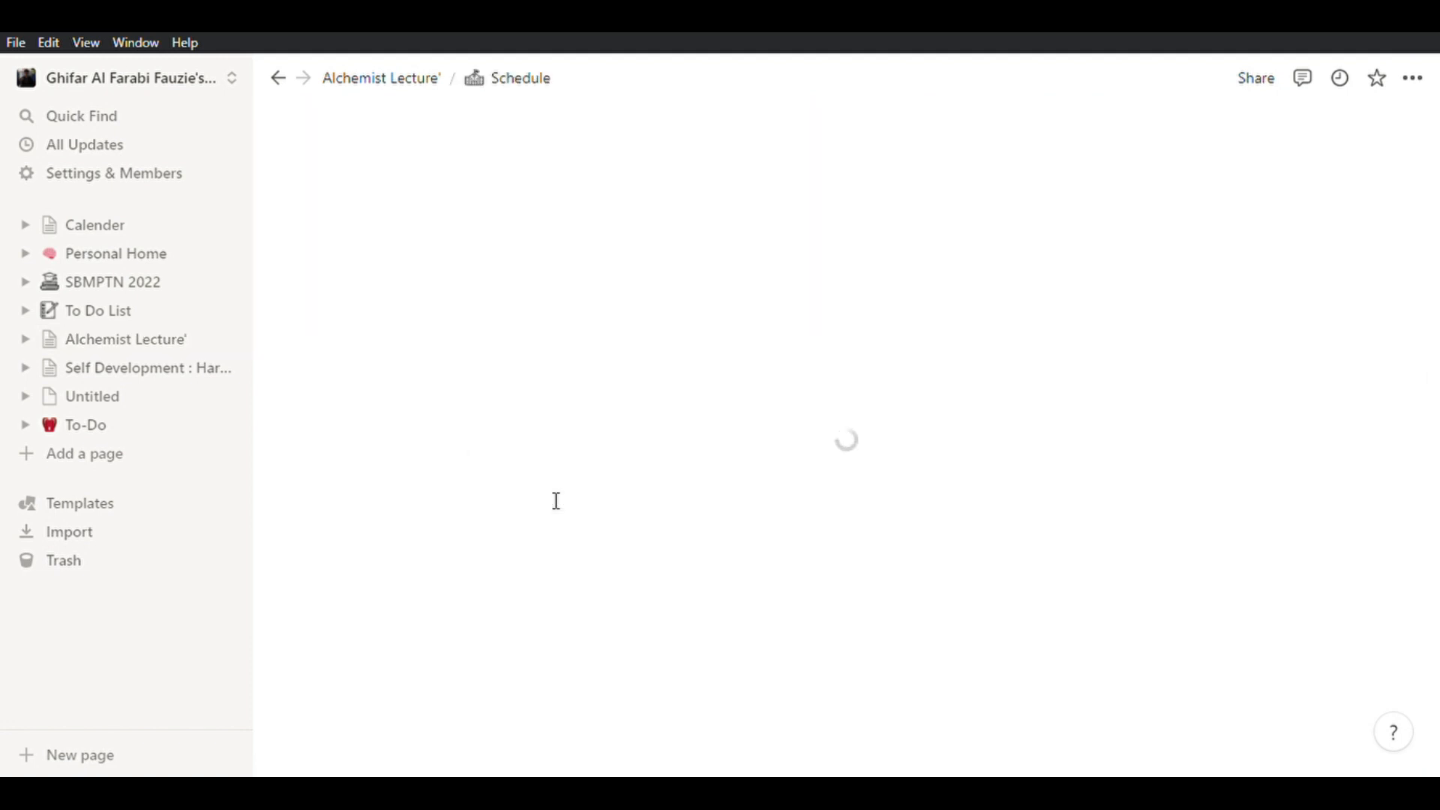
scroll(653, 434, down, 2)
scroll(645, 431, down, 3)
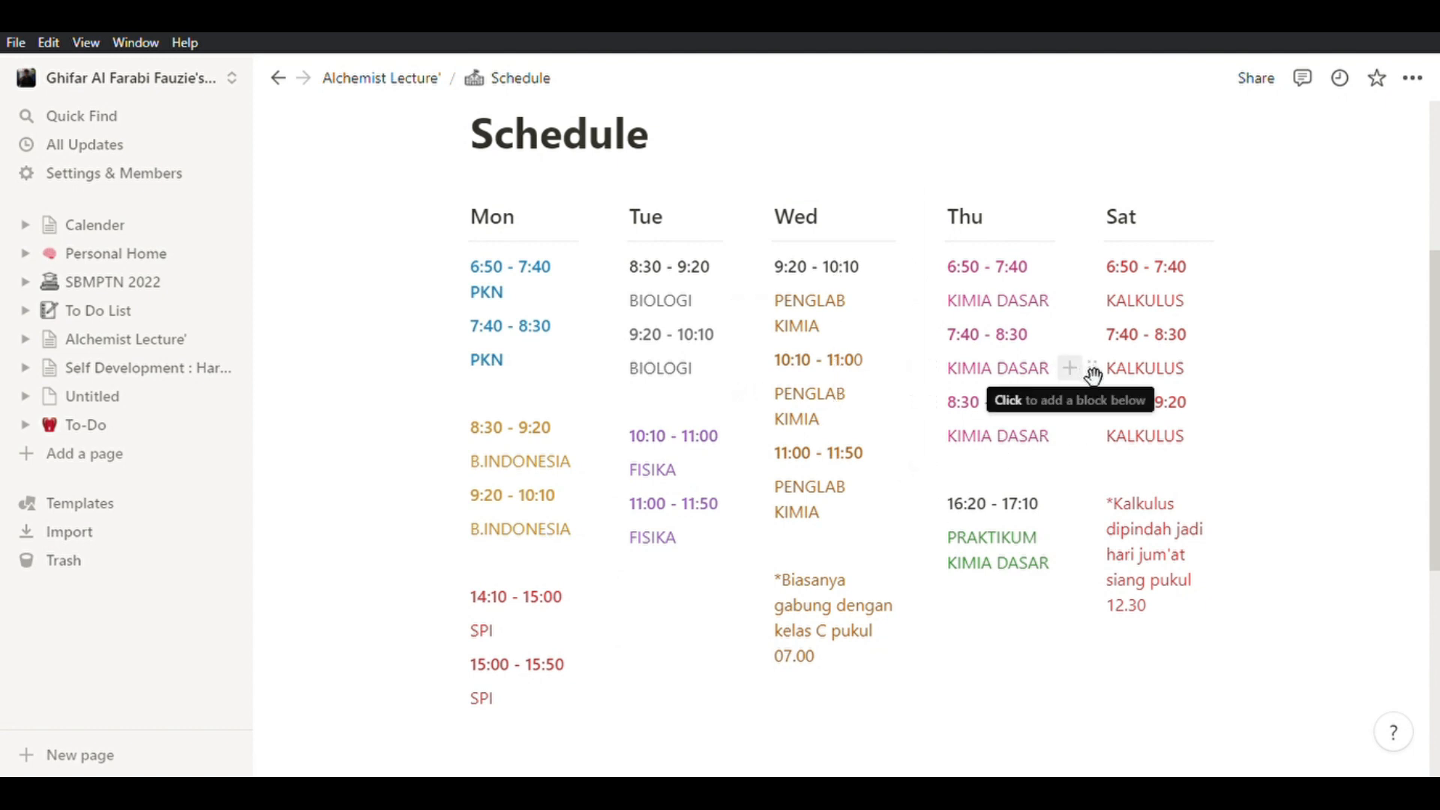
scroll(629, 300, up, 2)
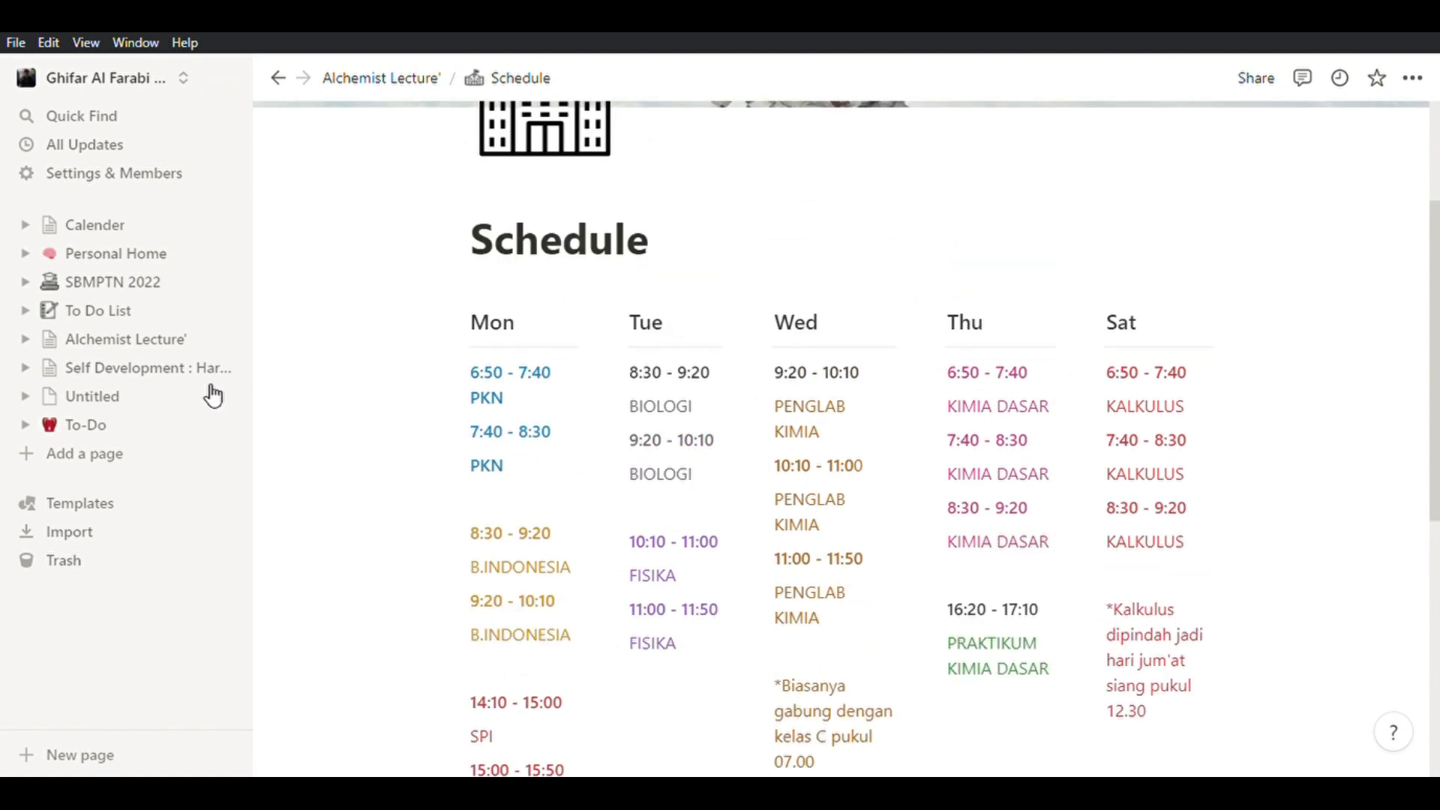
scroll(392, 280, up, 3)
click(280, 80)
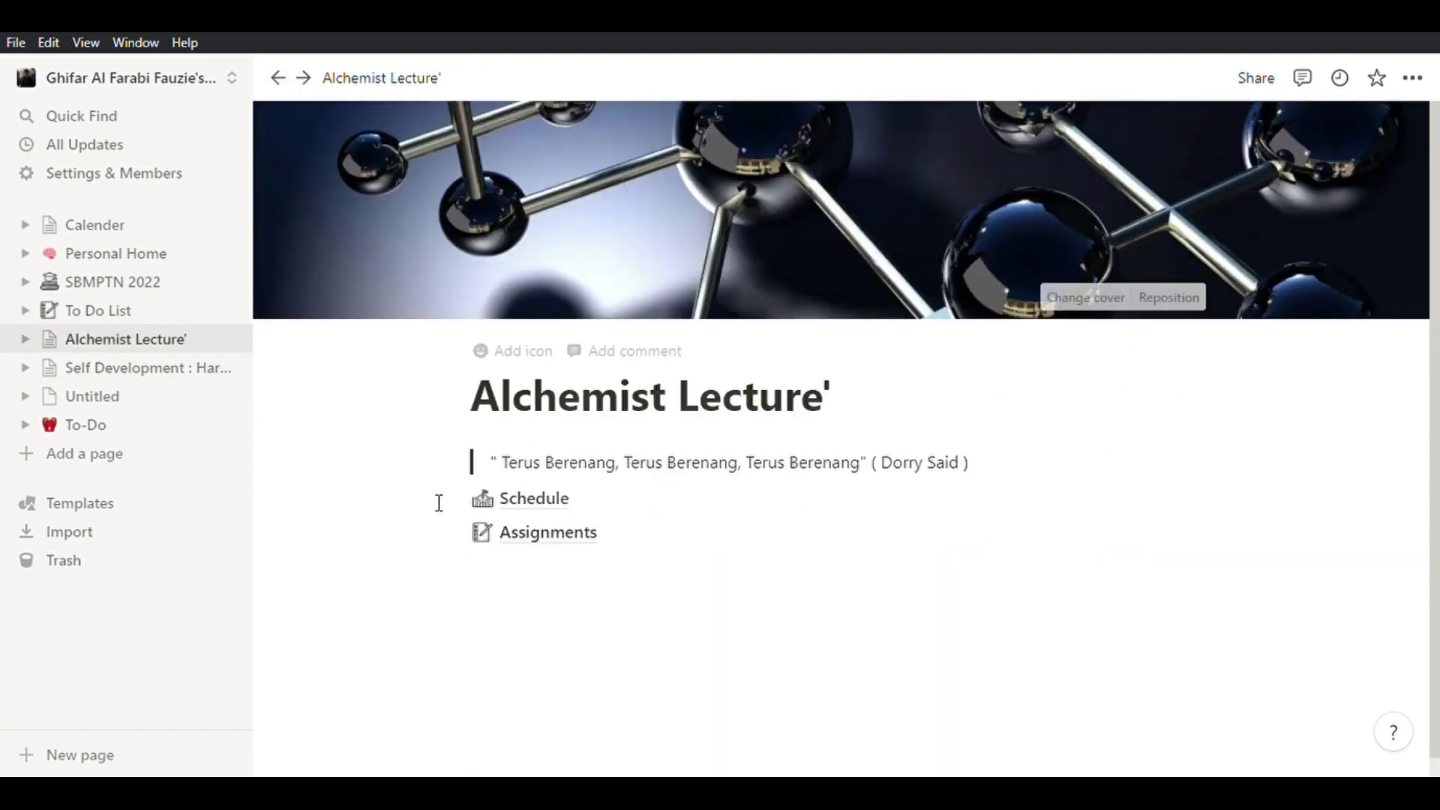
Open the Assignments page and look through its entries in Board View and in Table view.
click(540, 534)
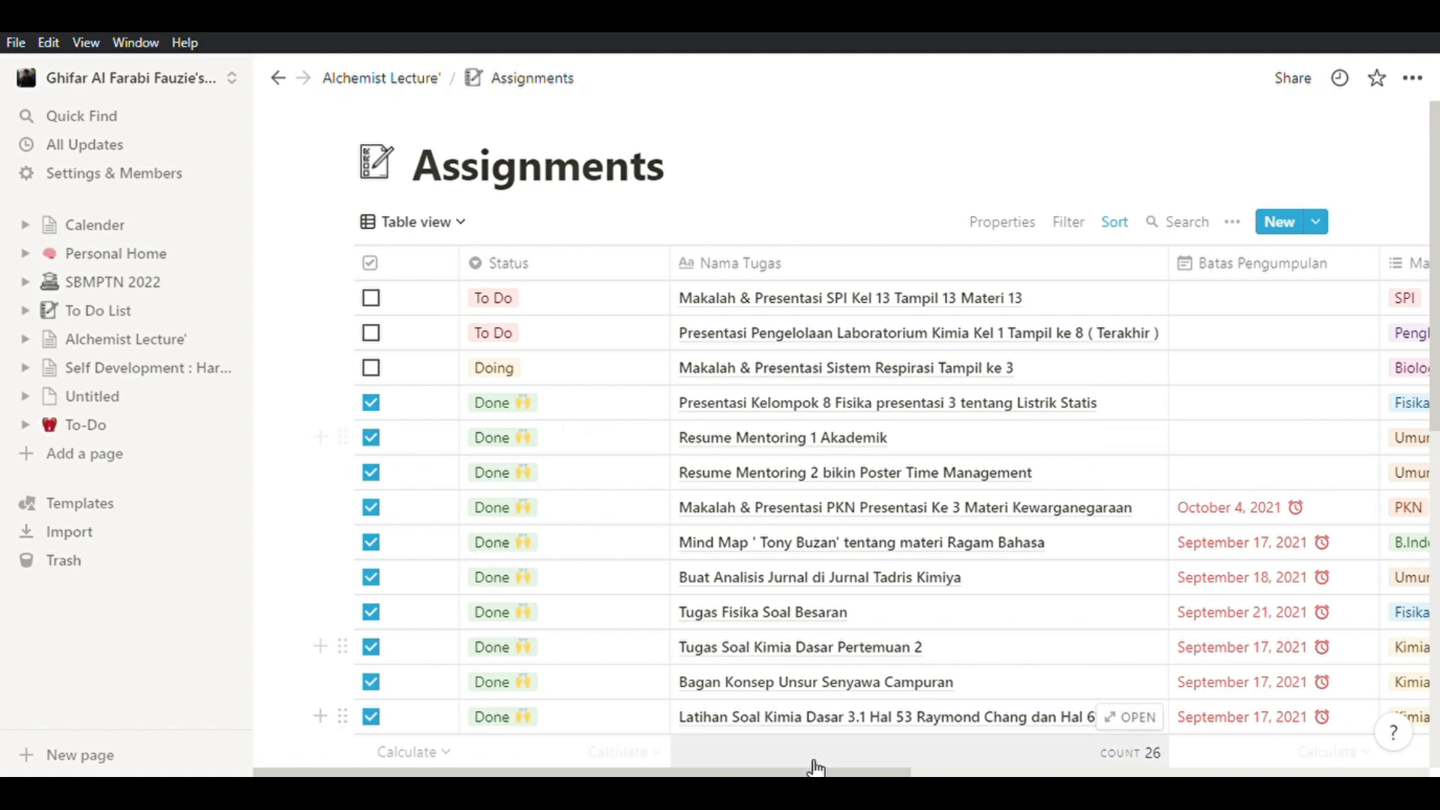
mouse_move(818, 768)
mouse_down()
mouse_move(1073, 771)
mouse_move(826, 771)
mouse_up()
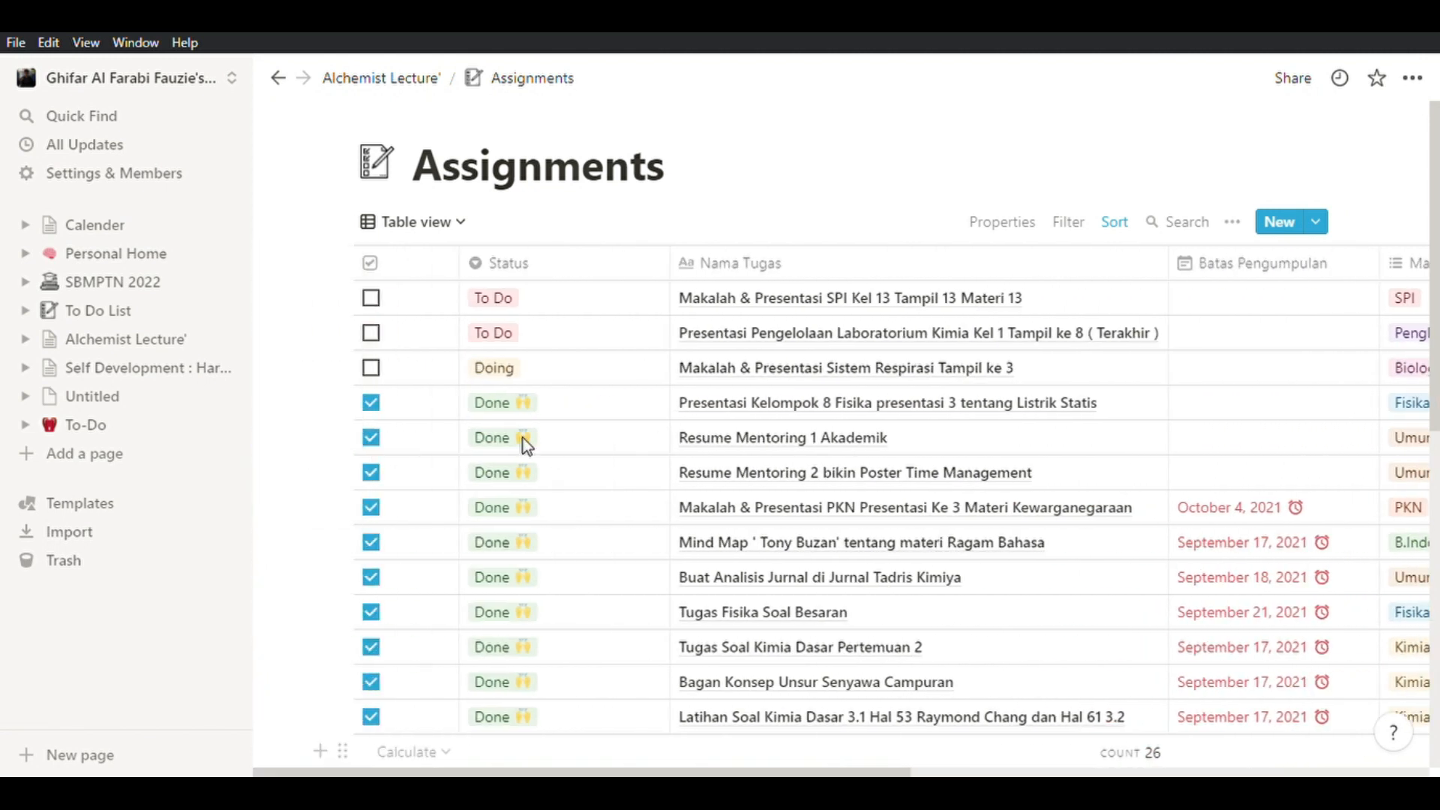
click(433, 225)
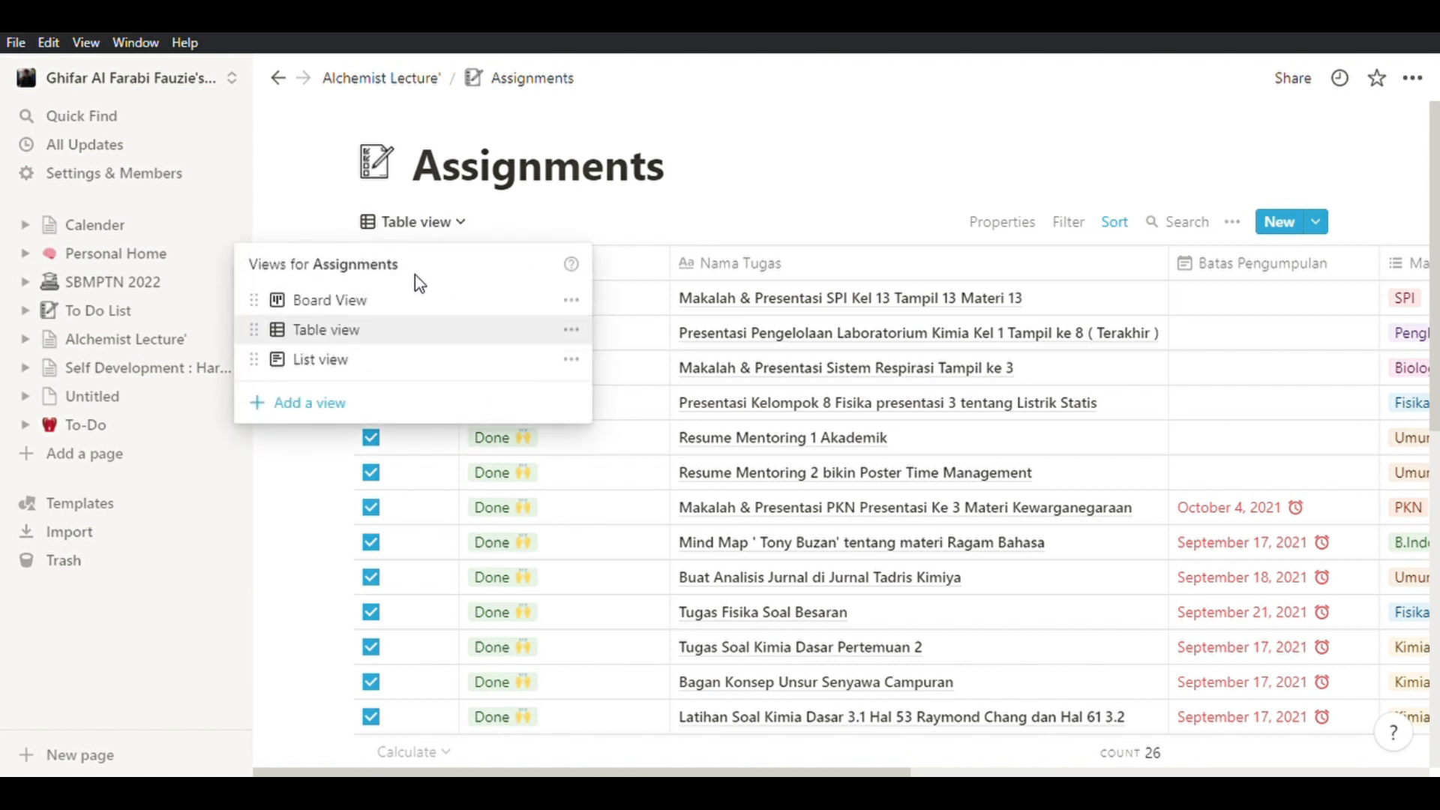
click(417, 303)
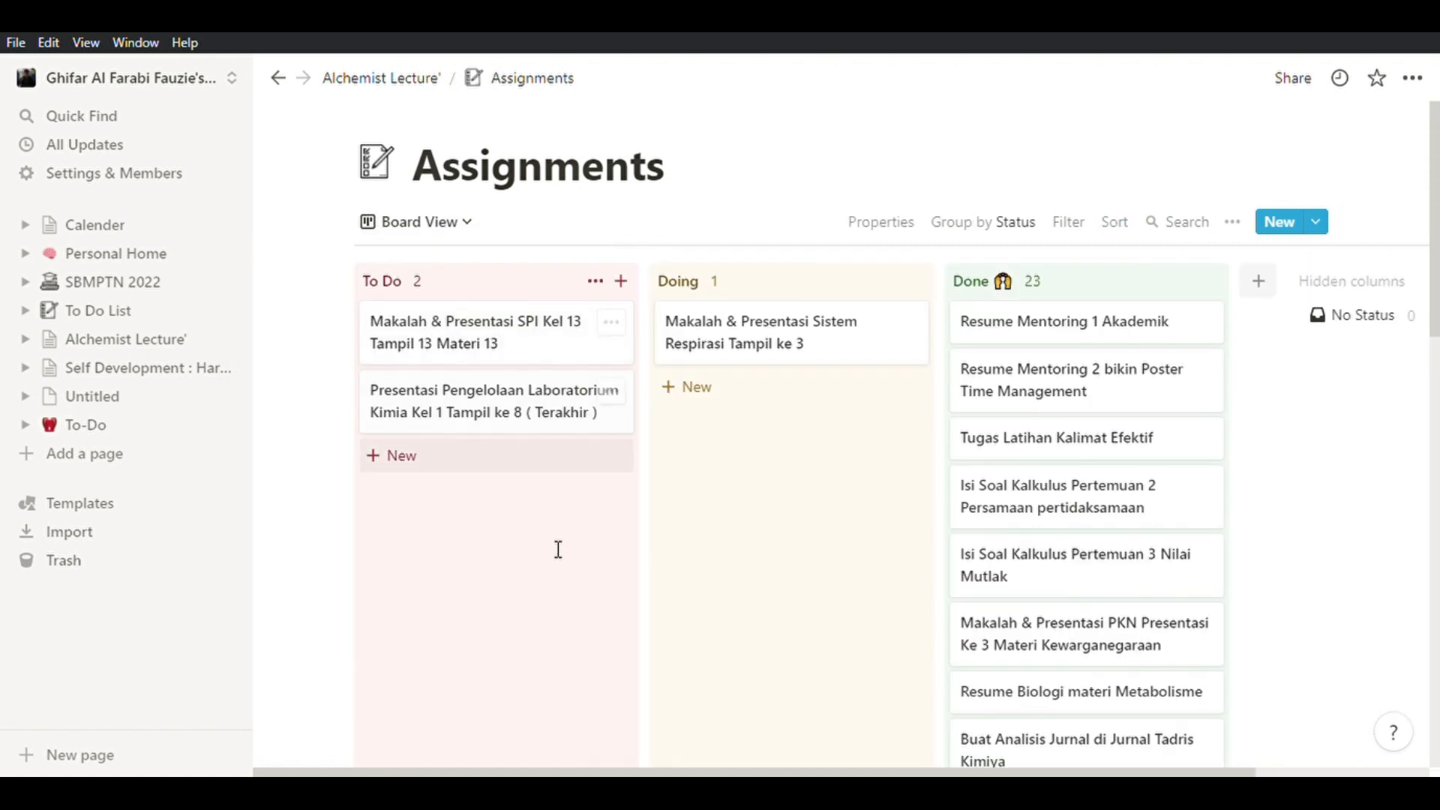
click(450, 222)
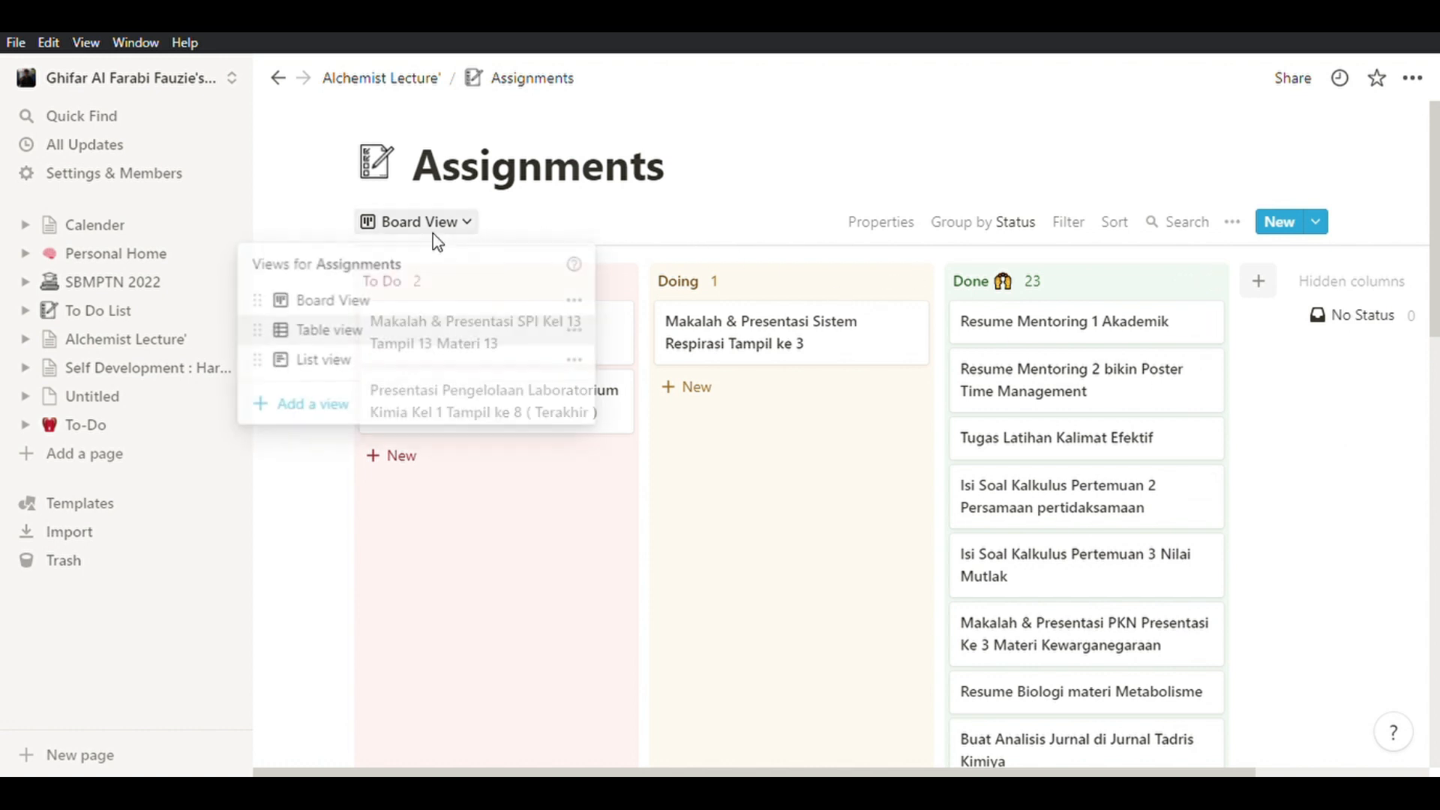
click(423, 342)
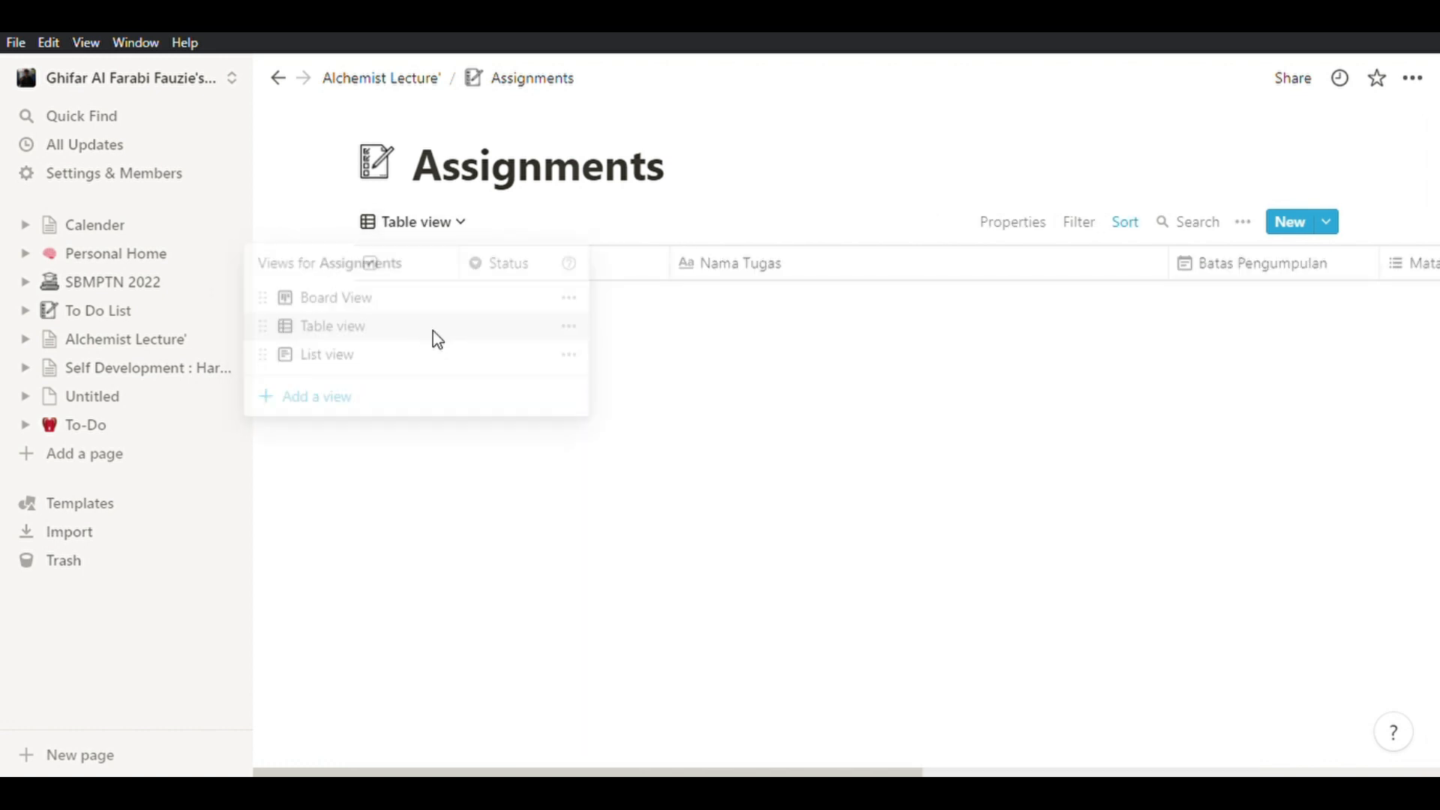
scroll(601, 473, down, 5)
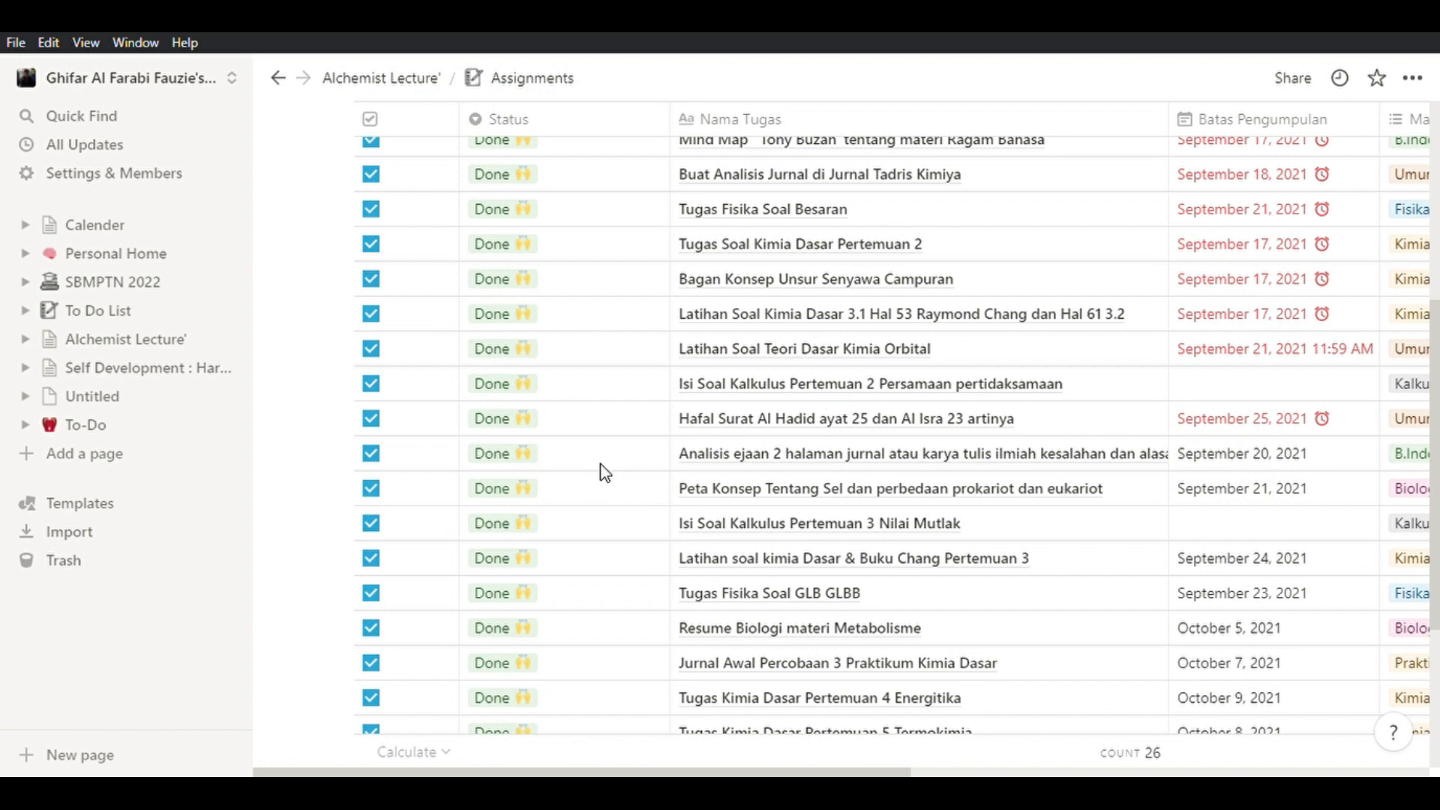
scroll(604, 469, up, 5)
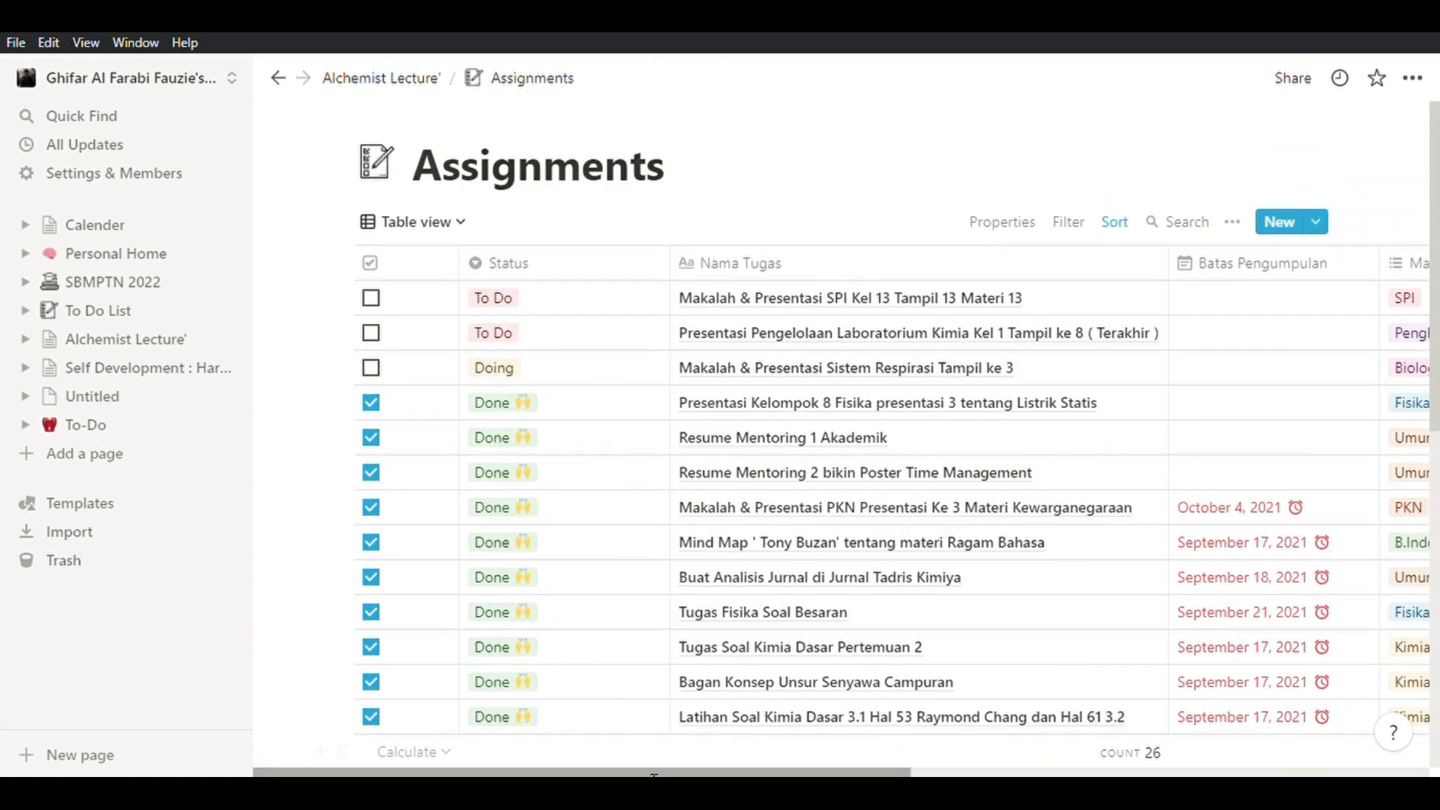
Add an assignment named "Tugas Karya Tulis Ilmiah tentang Kimia Organik" at the end of the Assignments table.
scroll(653, 750, right, 4)
scroll(705, 718, down, 8)
scroll(582, 591, down, 2)
drag(627, 771, 547, 772)
click(806, 572)
text(Membuat KA)
key(BackSpace)
key(BackSpace)
key(BackSpace)
key(BackSpace)
key(BackSpace)
key(BackSpace)
key(BackSpace)
key(BackSpace)
key(BackSpace)
key(BackSpace)
text(Tugas Karya Tulis Ilmiah tentang Kimia Organik)
Set the new assignment's Batas Pengumpulan to October 30, 2021 with a reminder 1 day before (9:00 AM).
click(1193, 577)
click(1194, 576)
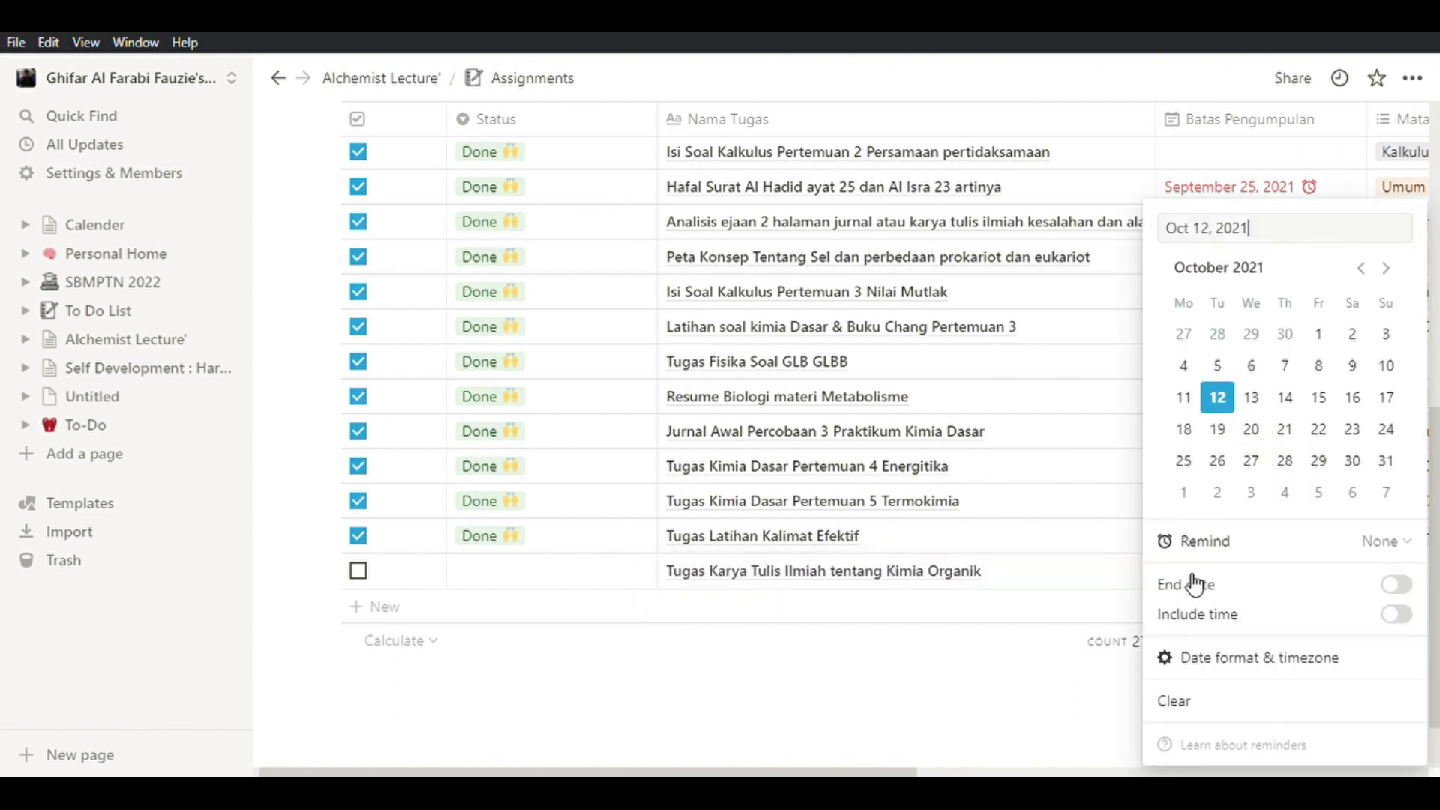
click(1369, 461)
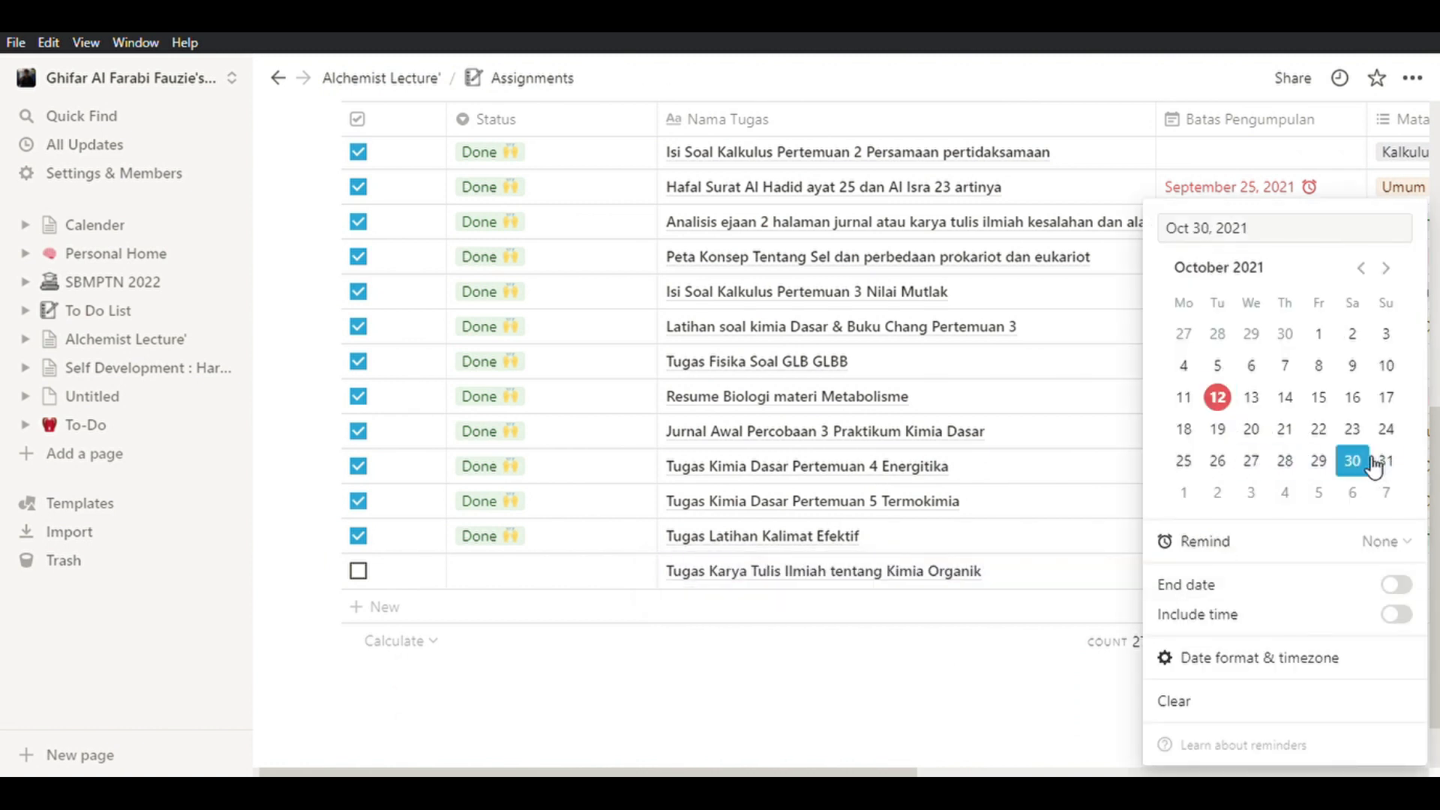
click(1368, 543)
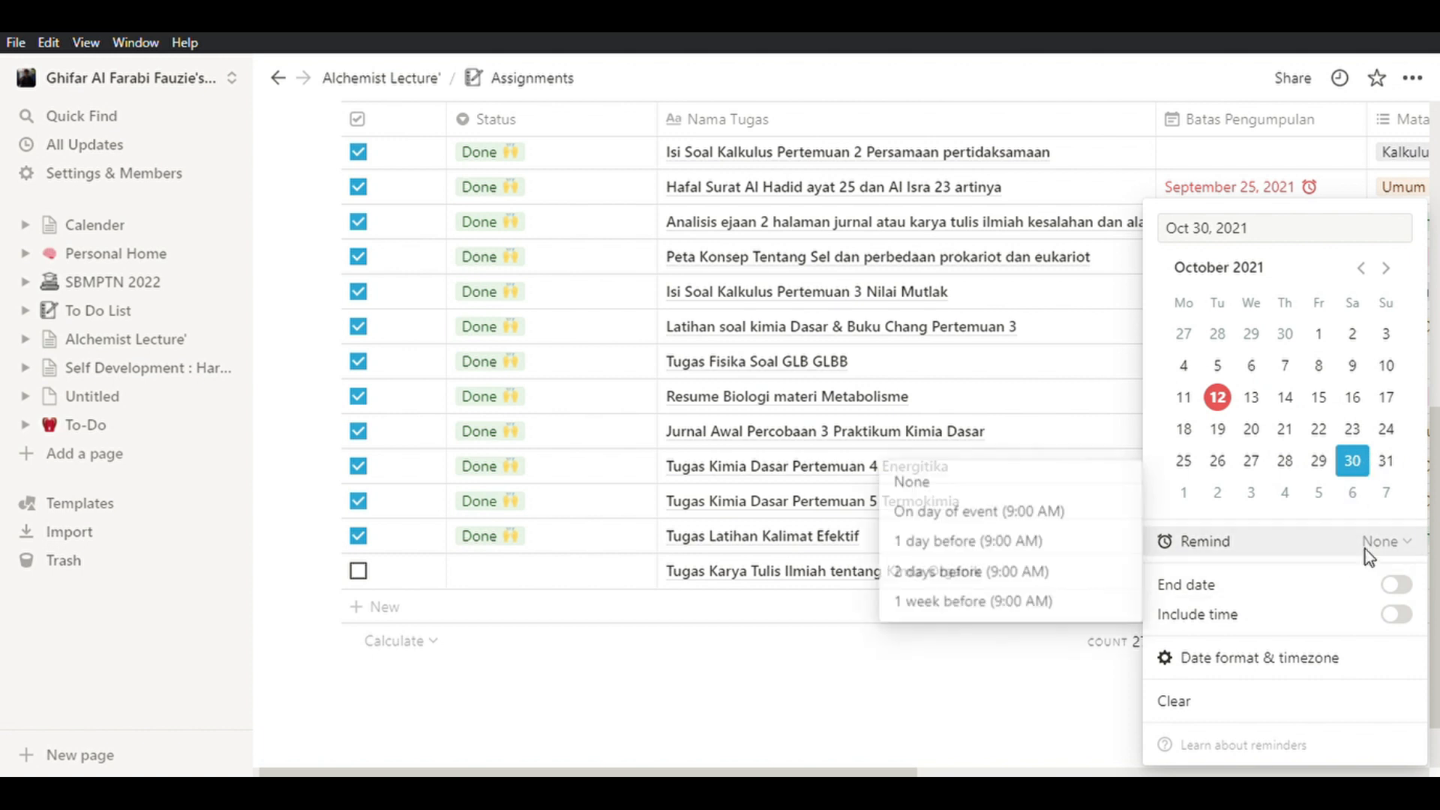
click(1026, 543)
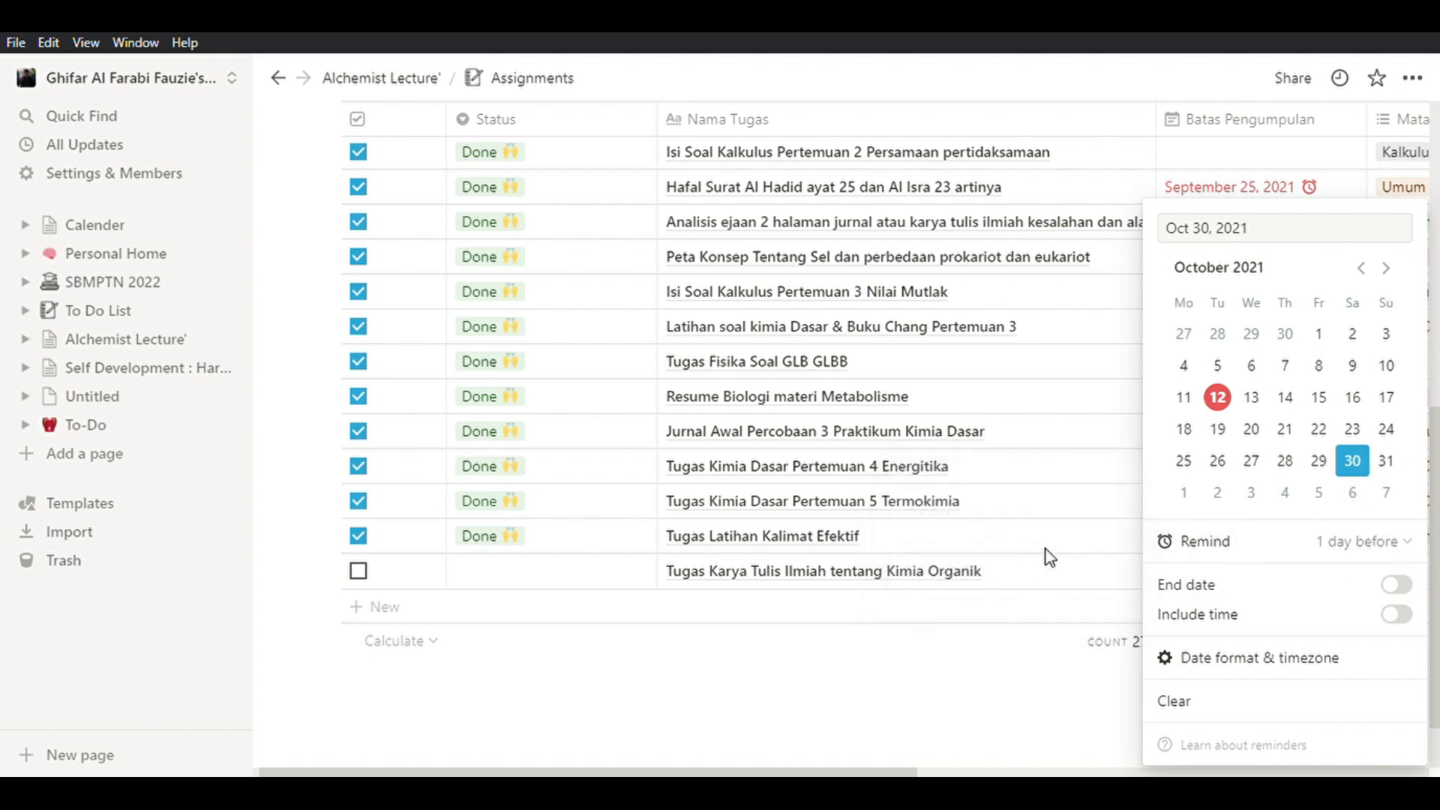
click(1115, 698)
Set the new assignment's Mata Pelajaran to Kimia Dasar and its Jenis Tugas to Individu.
scroll(1150, 578, right, 5)
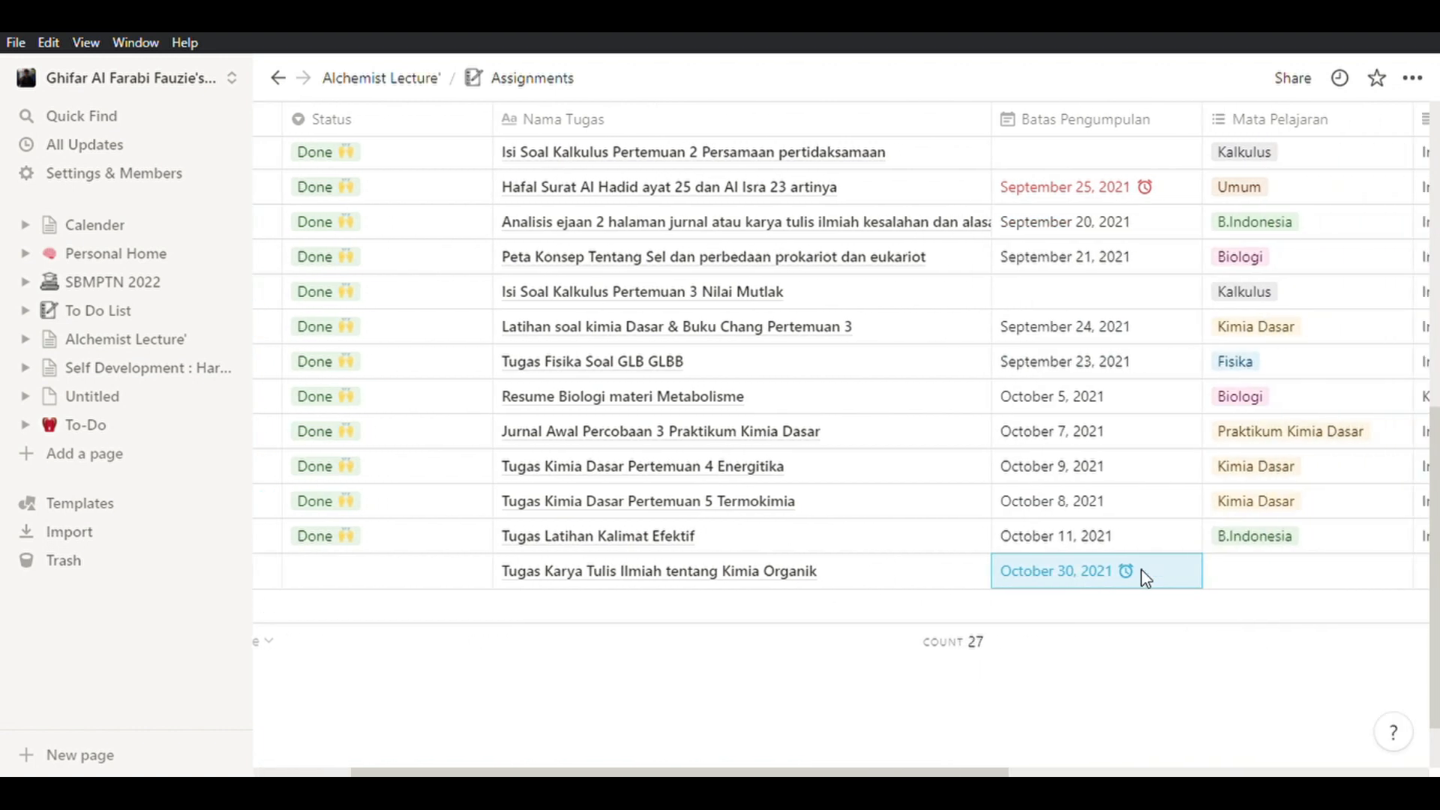
click(1142, 569)
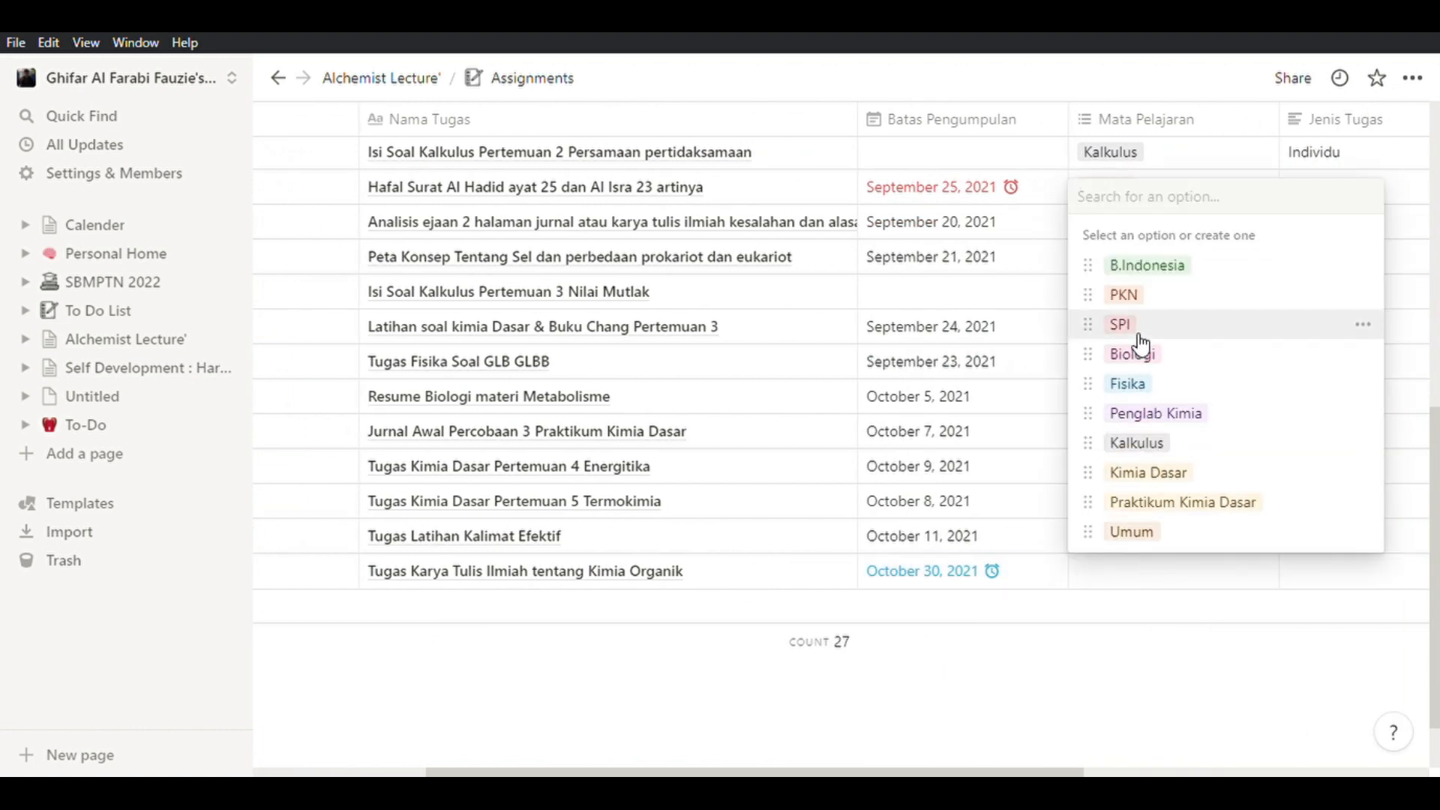
click(1161, 487)
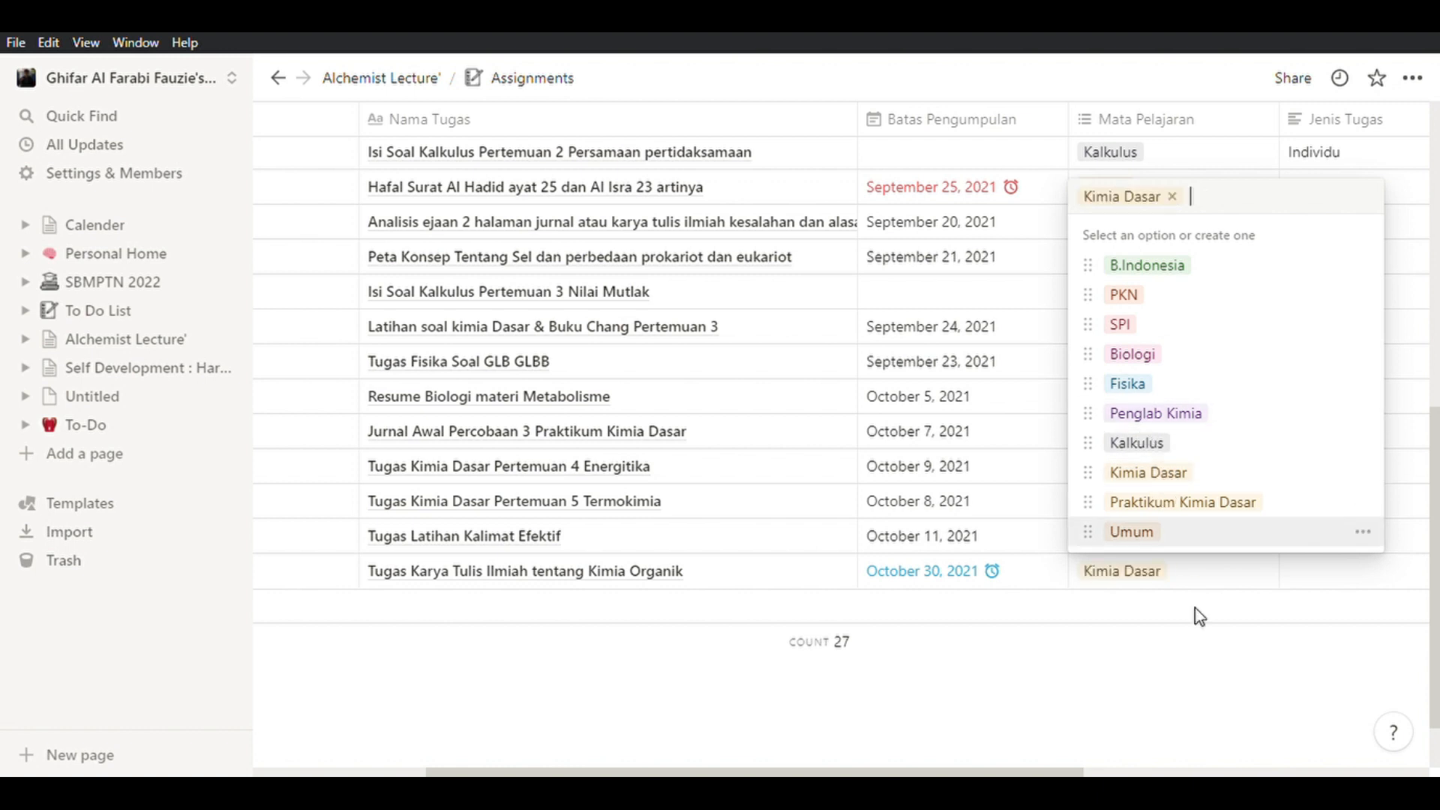
click(1331, 586)
click(1337, 581)
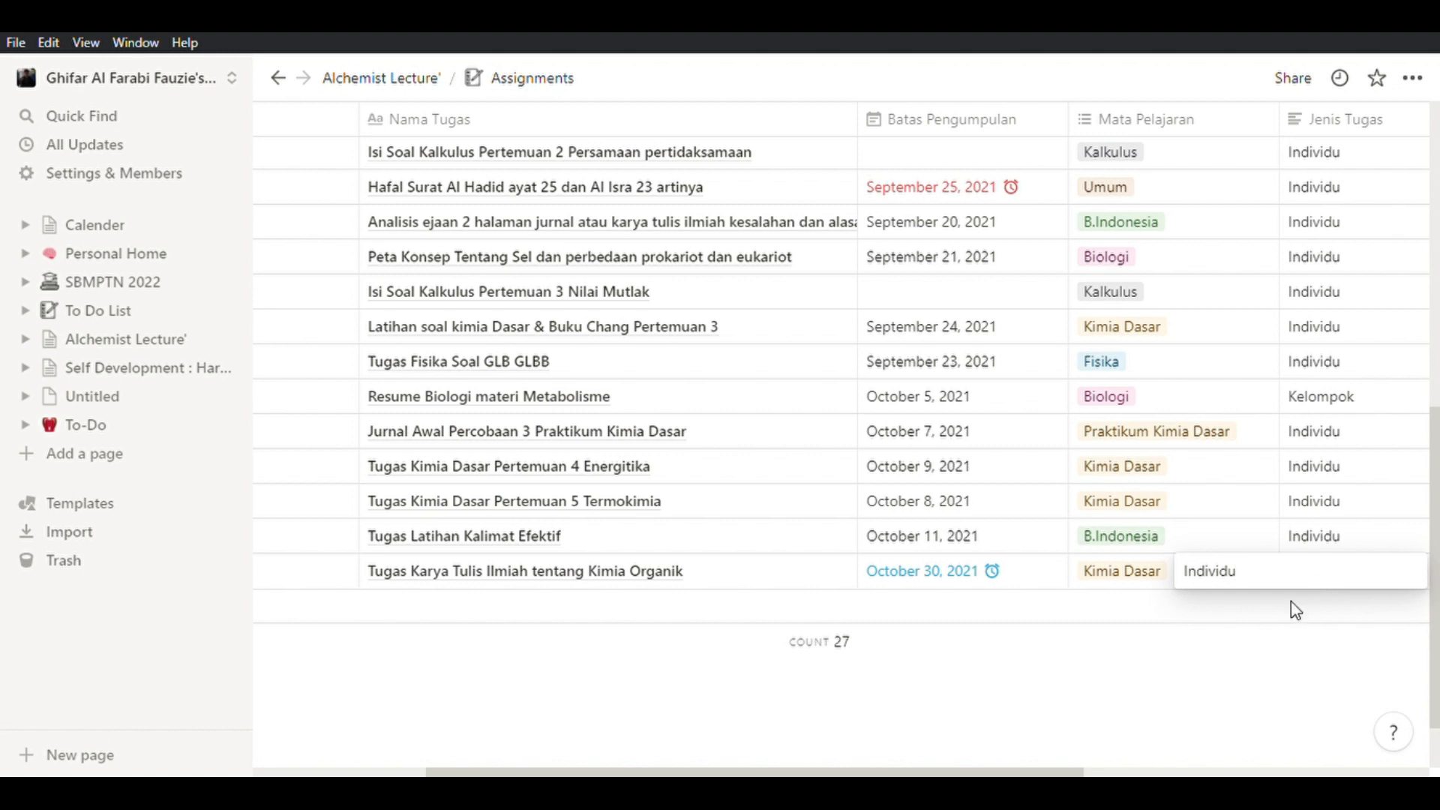
text(Individu)
key(Escape)
Choose Google Class as the Tempat Pengumpulan of the new assignment.
scroll(1216, 621, right, 6)
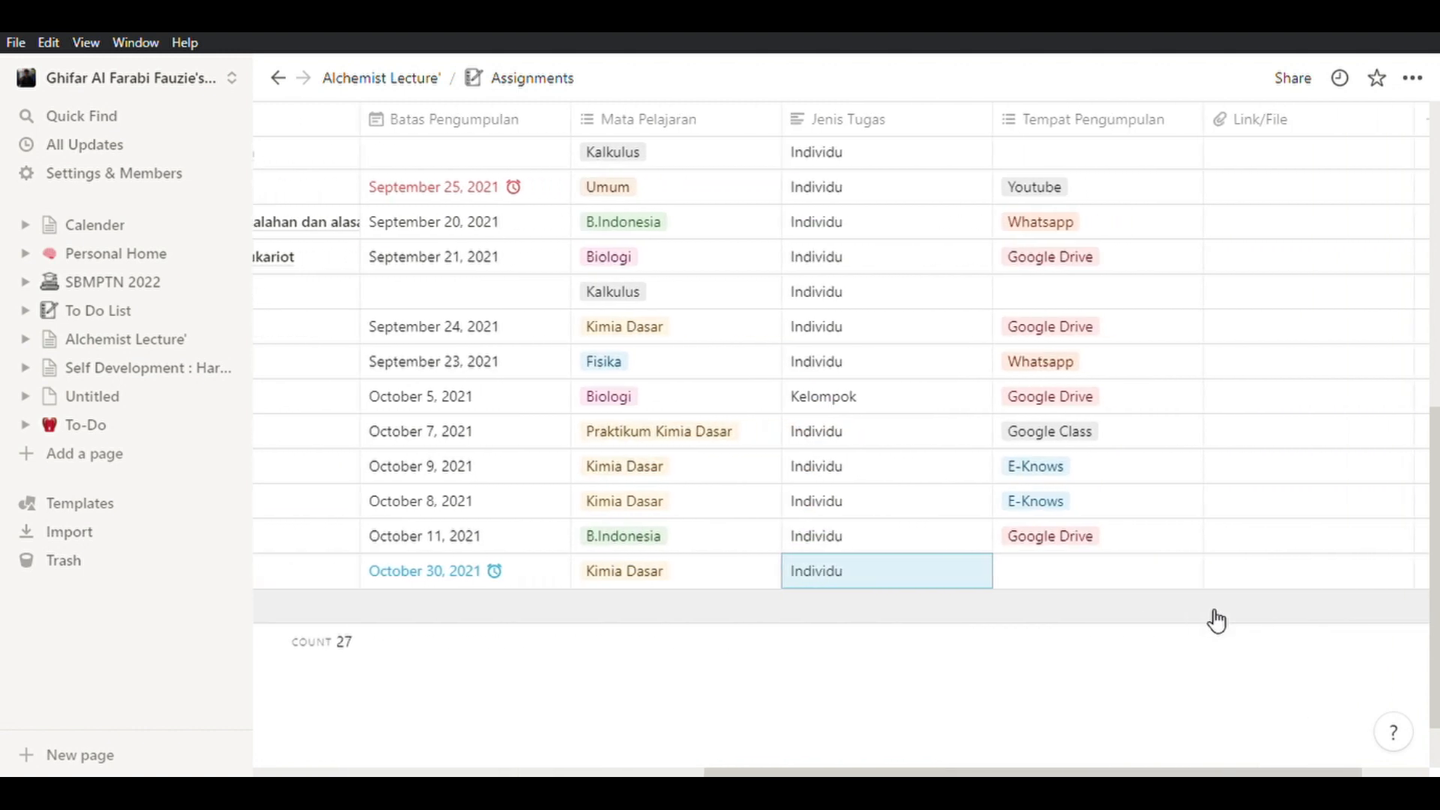
click(1095, 578)
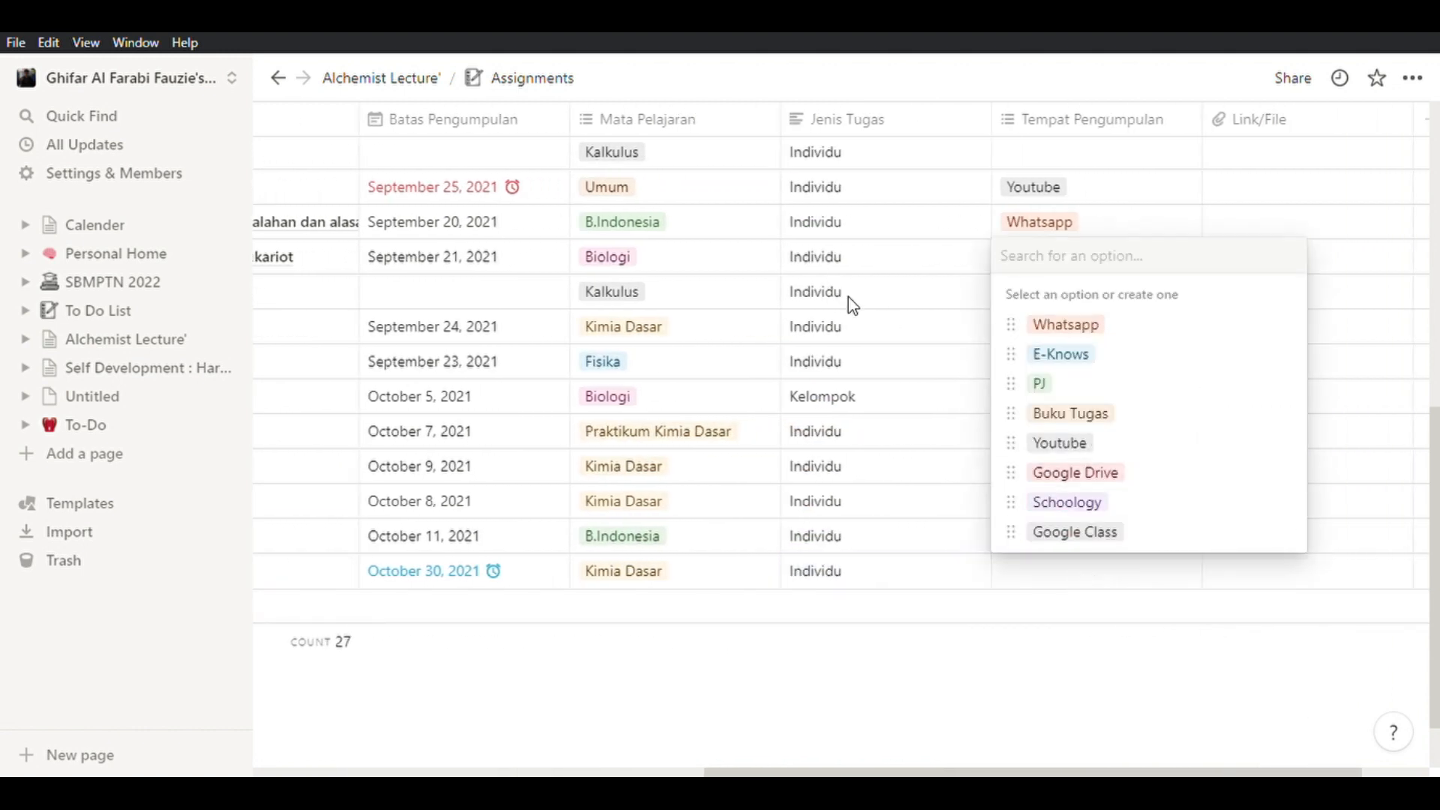
scroll(853, 305, up, 2)
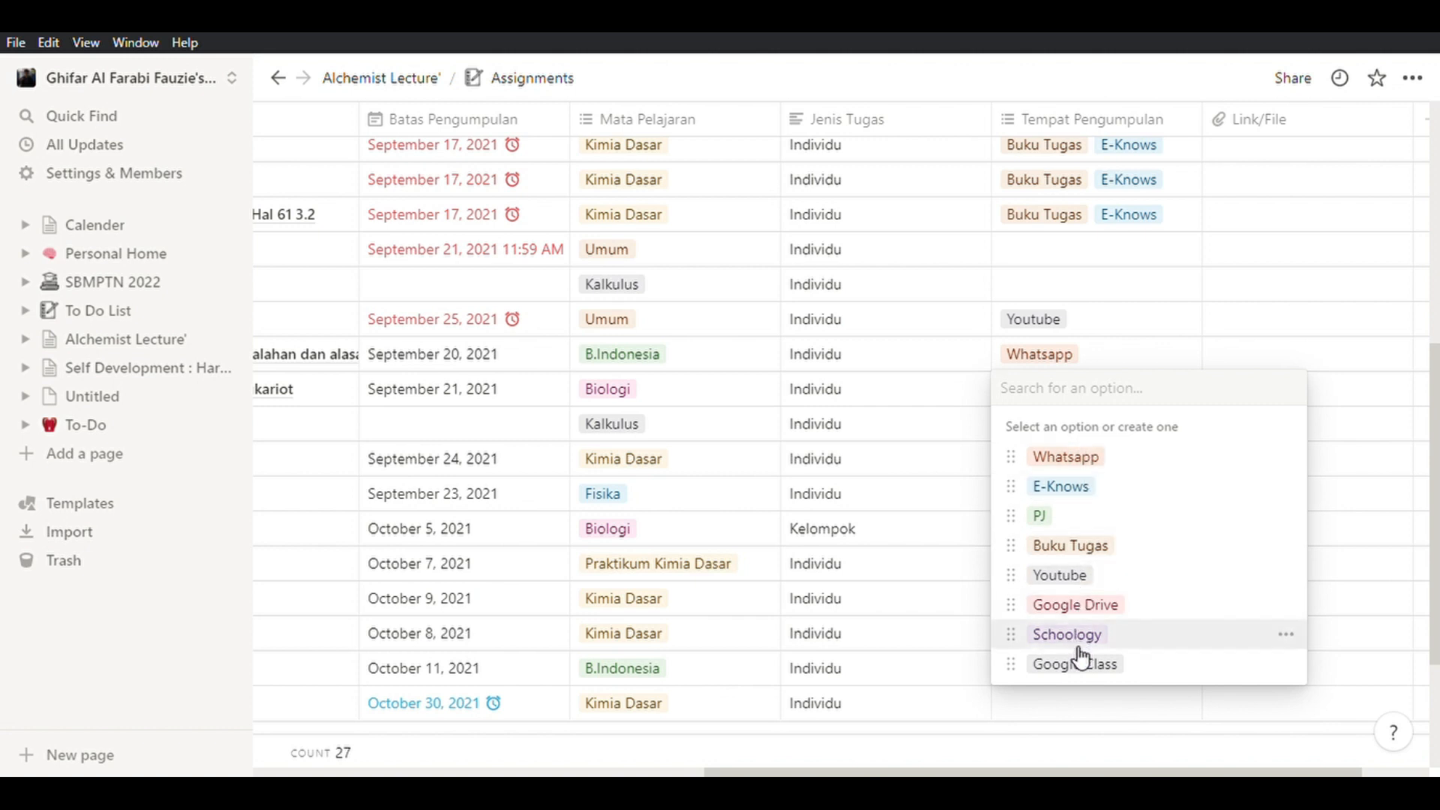
click(1106, 675)
key(Escape)
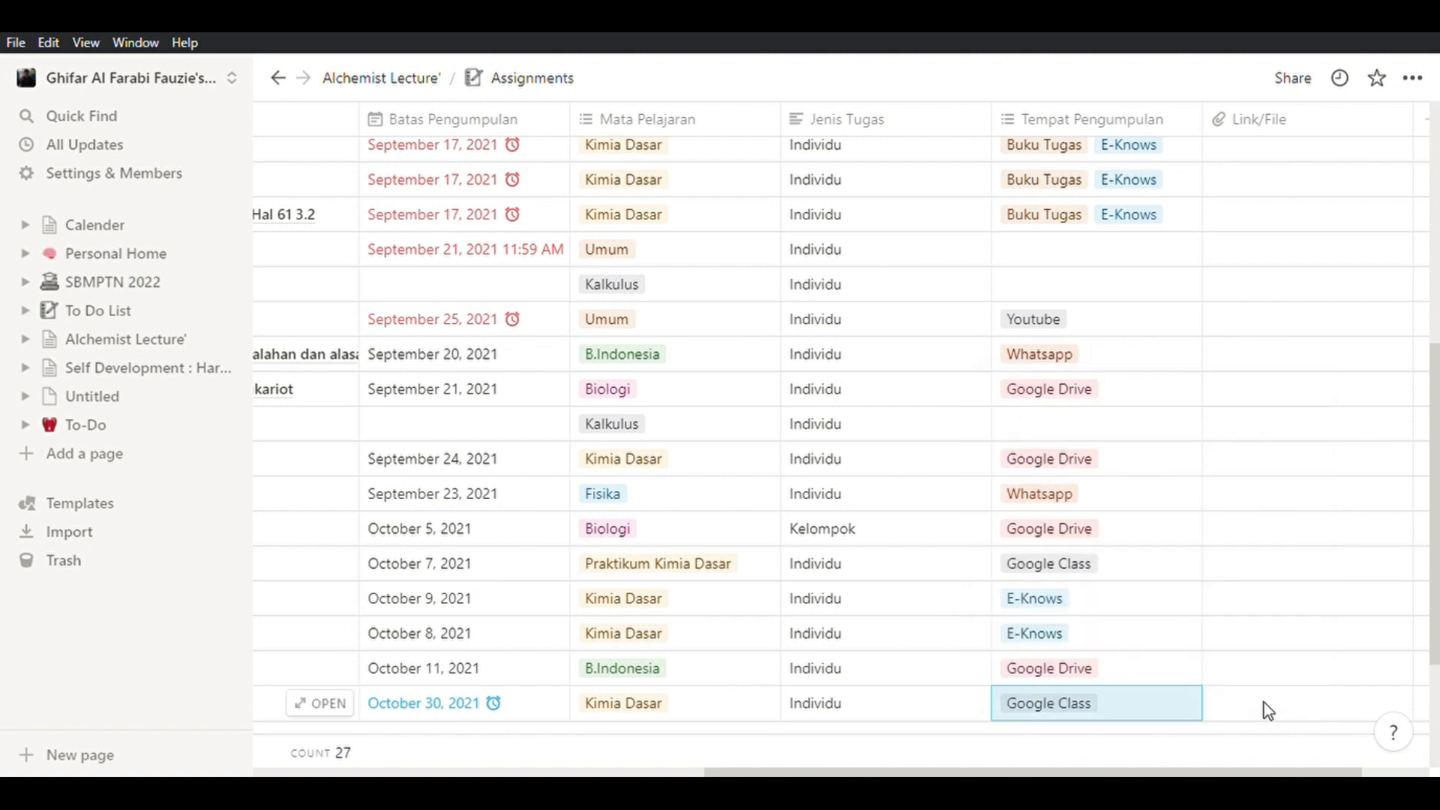
click(1264, 704)
click(1281, 566)
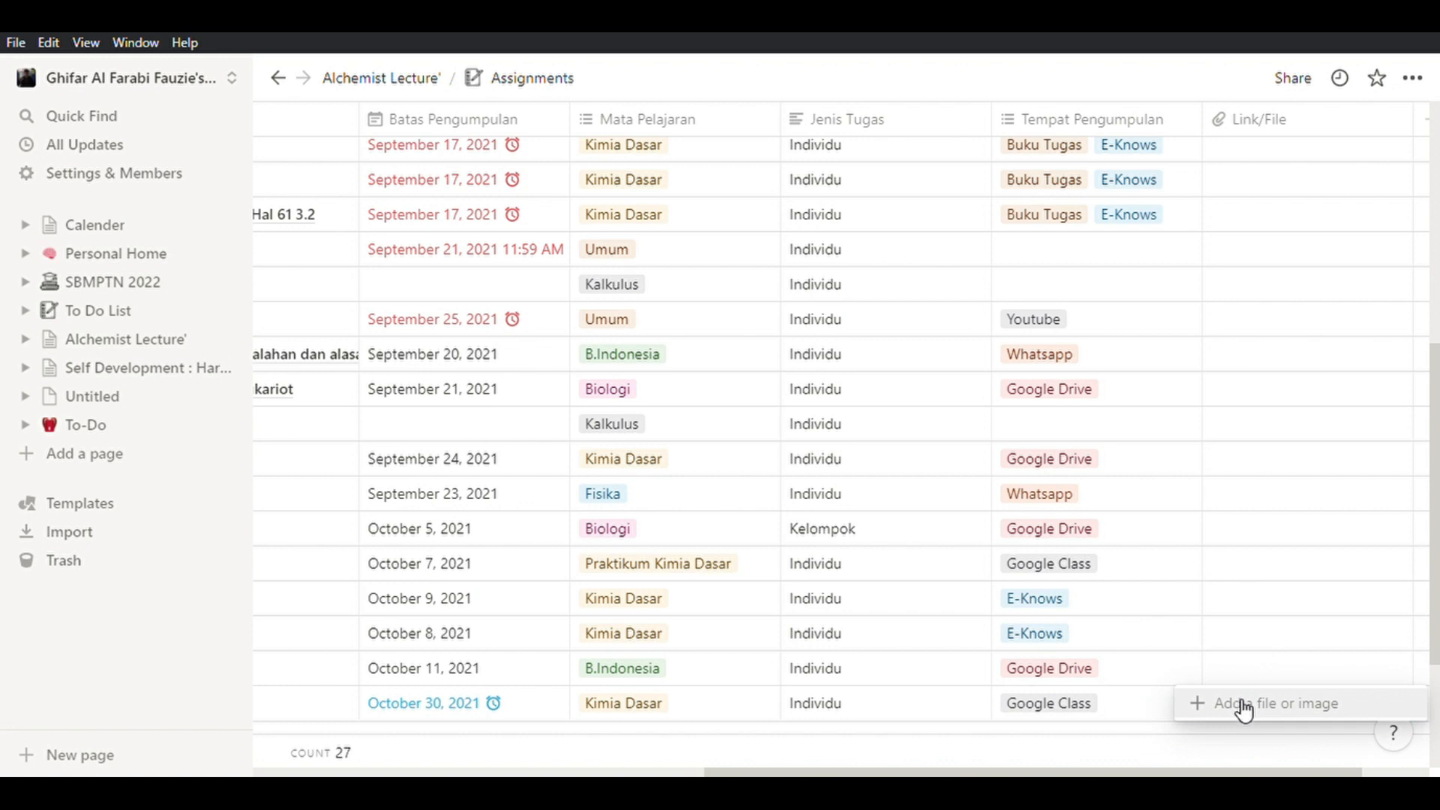
click(1213, 732)
click(1259, 703)
click(1259, 703)
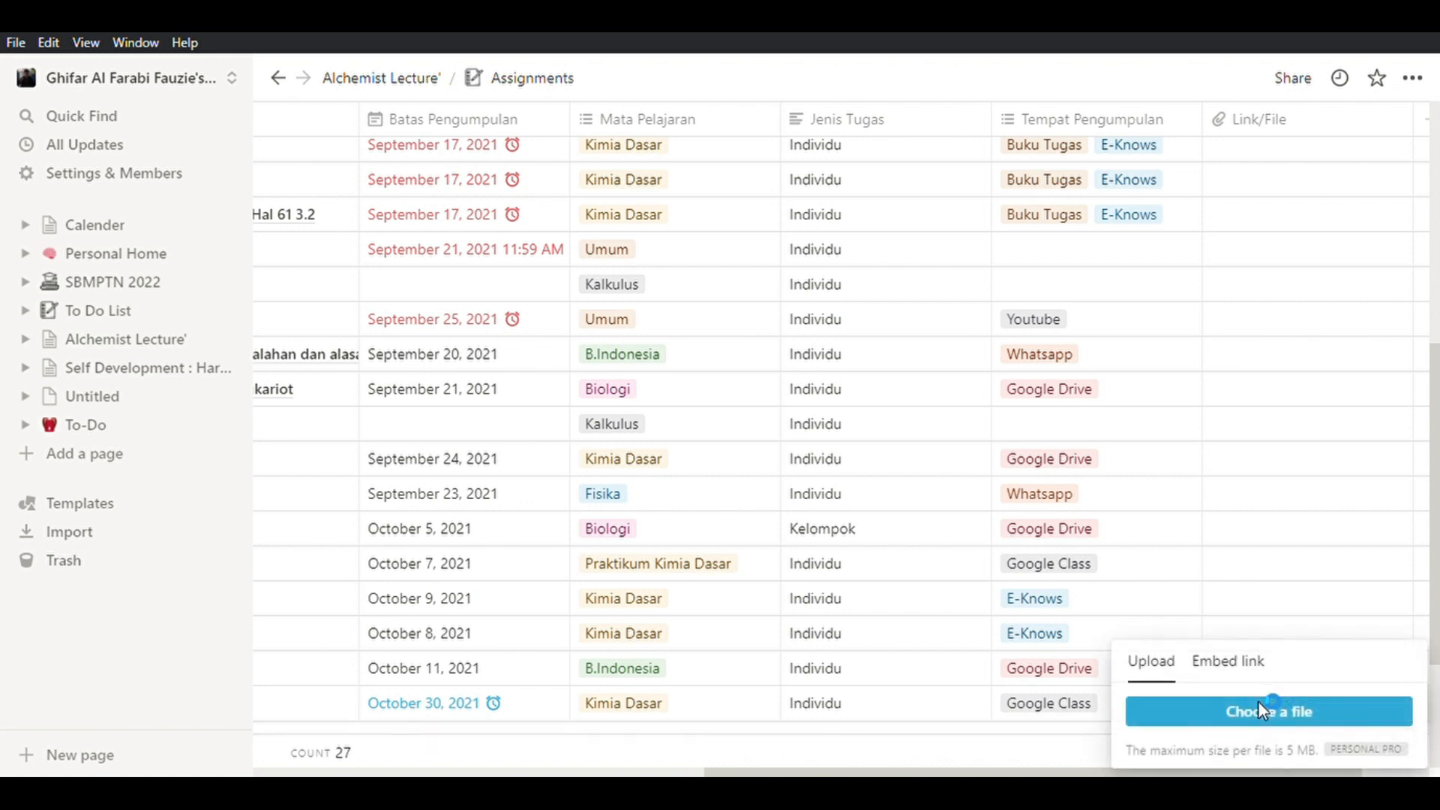
click(1238, 661)
text(www.kuliahbayaktugas.com)
click(1267, 750)
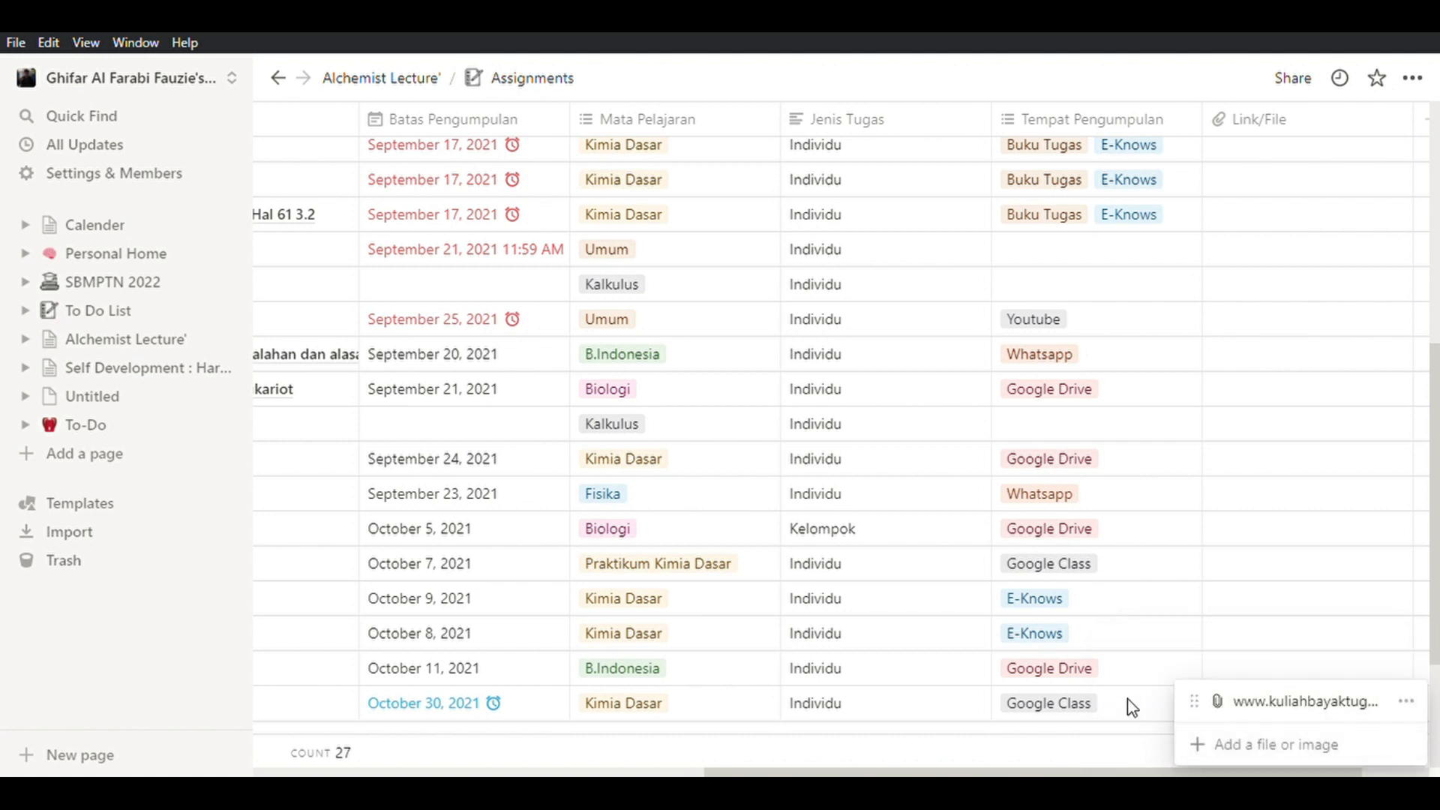
click(1084, 752)
Set the status of the Tugas Karya Tulis Ilmiah tentang Kimia Organik assignment to To Do.
scroll(1012, 705, left, 6)
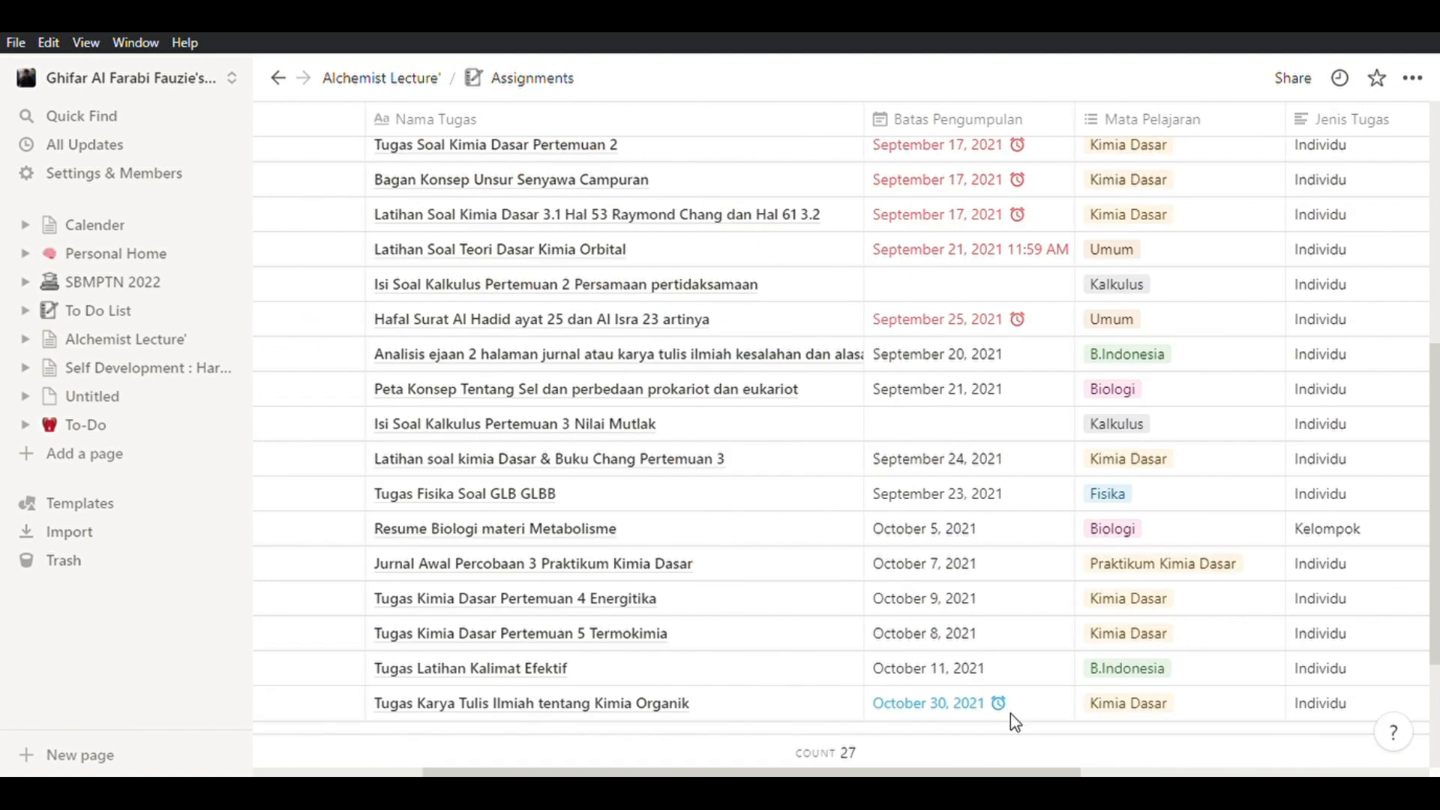
scroll(1010, 713, left, 4)
click(566, 709)
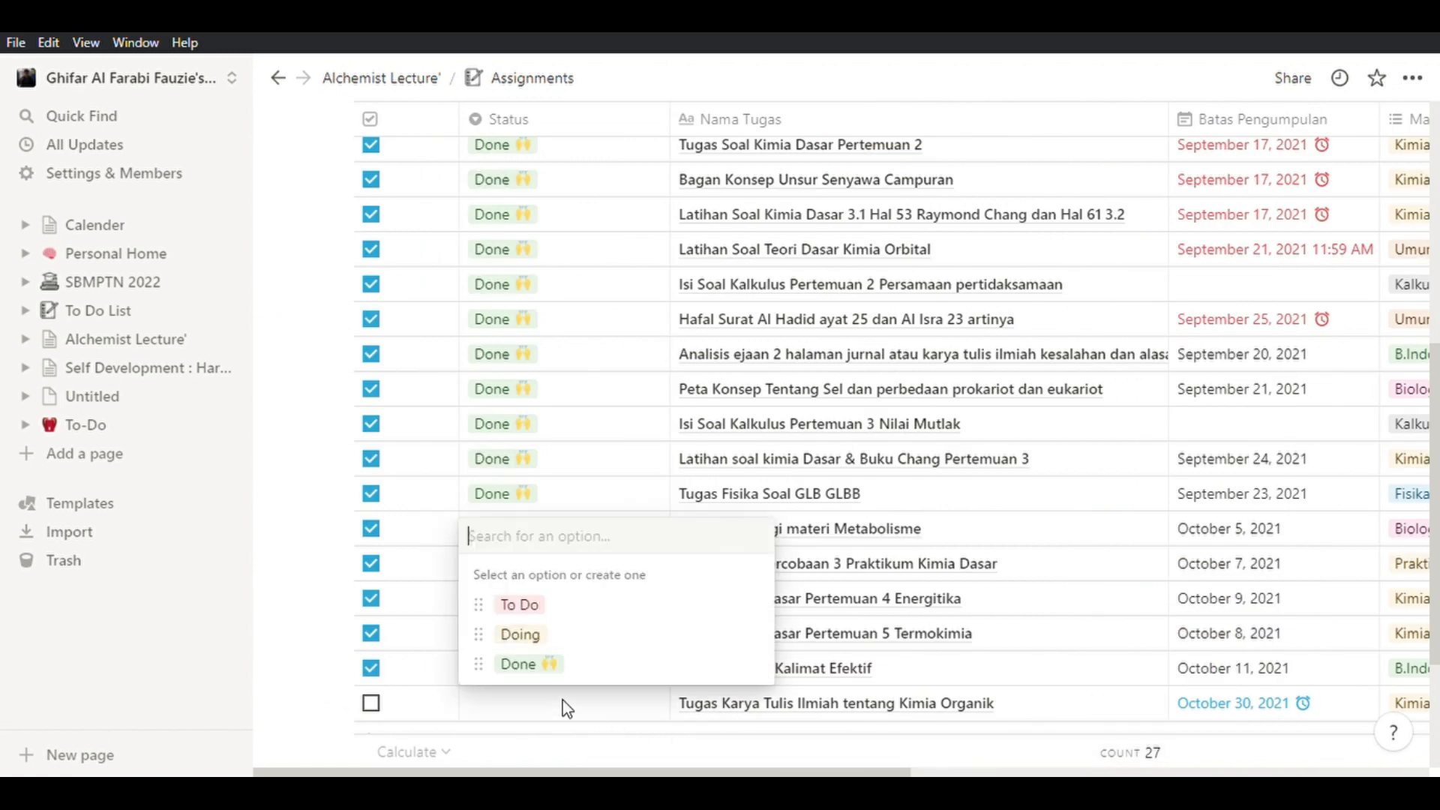
click(566, 604)
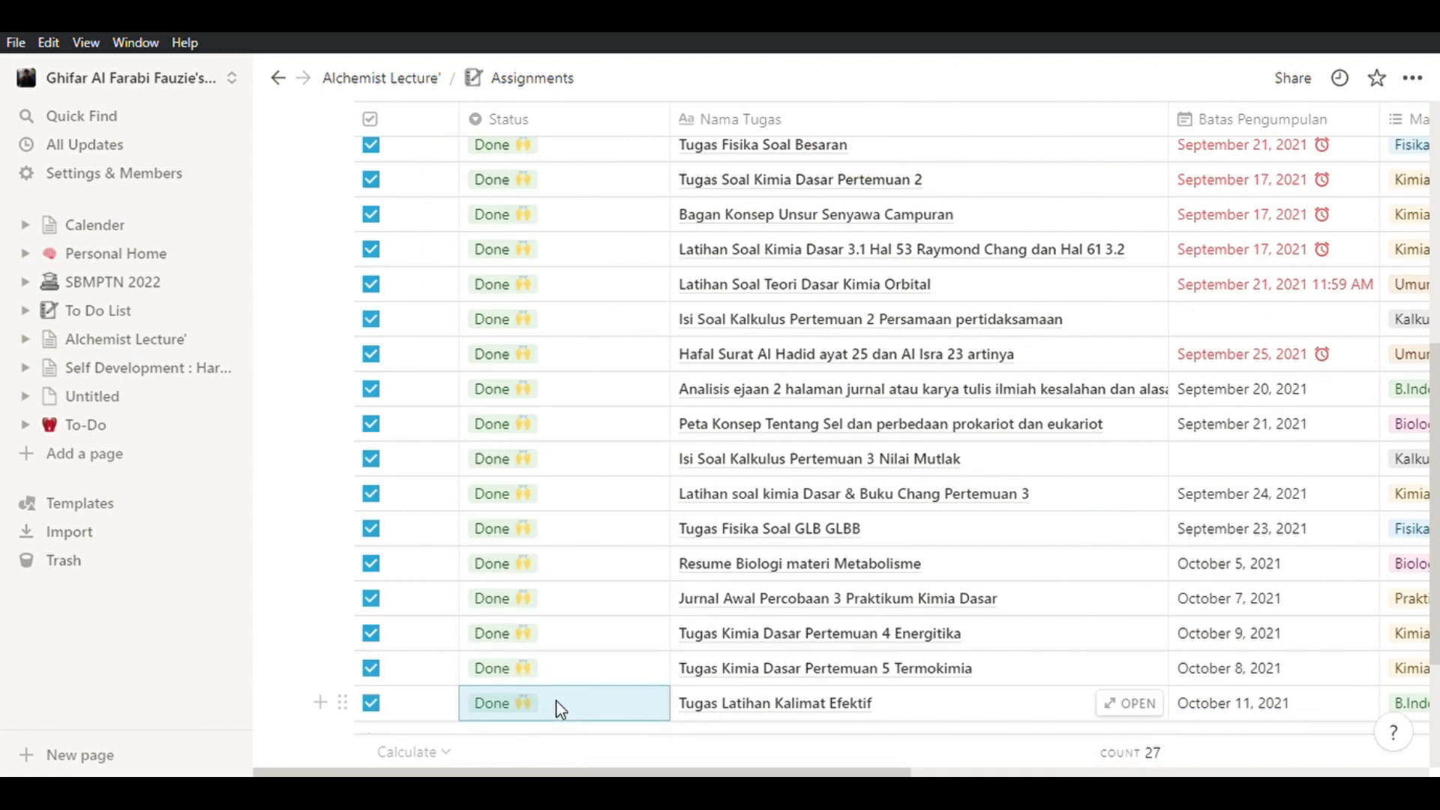
Change the status of Tugas Karya Tulis Ilmiah tentang Kimia Organik to Doing.
scroll(631, 526, up, 7)
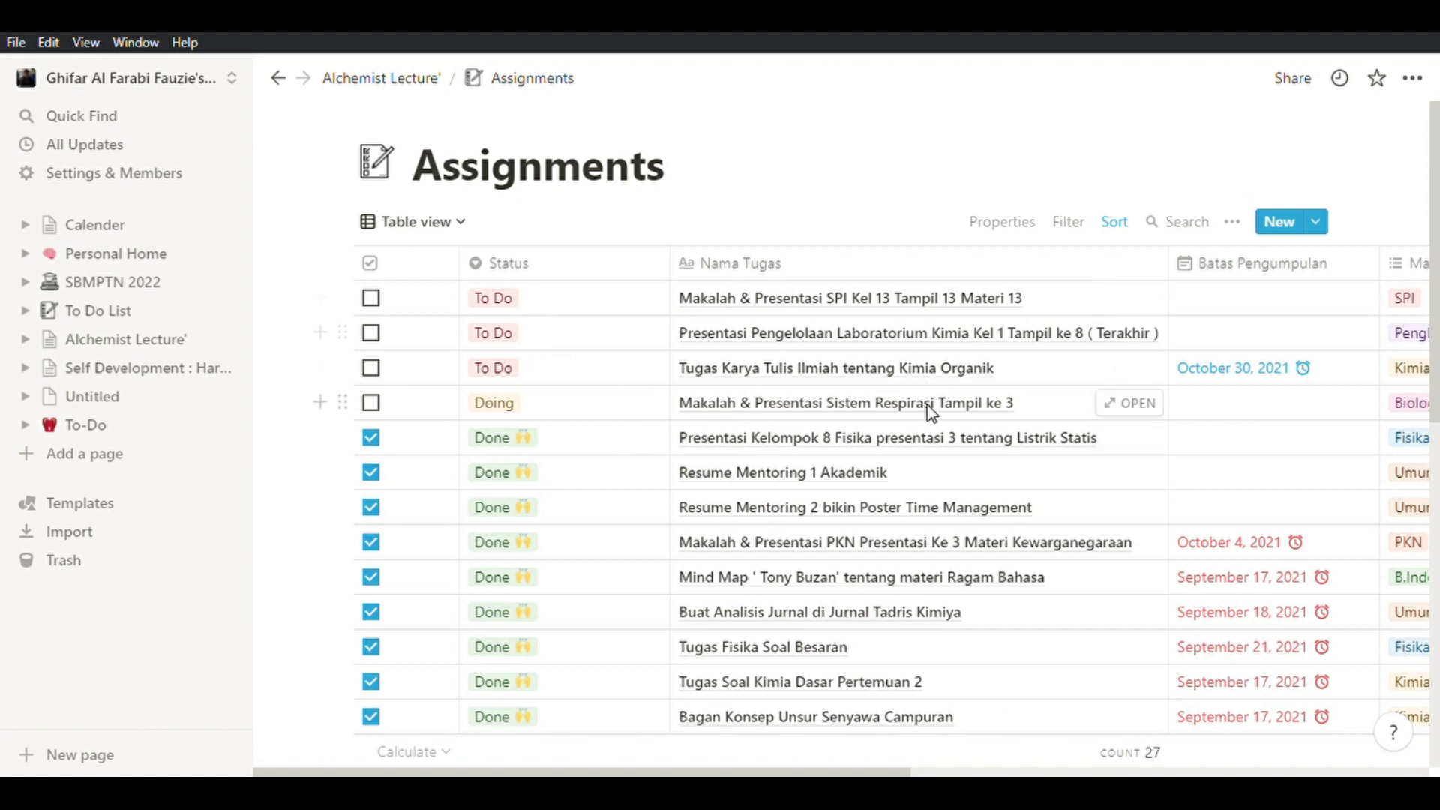
click(551, 373)
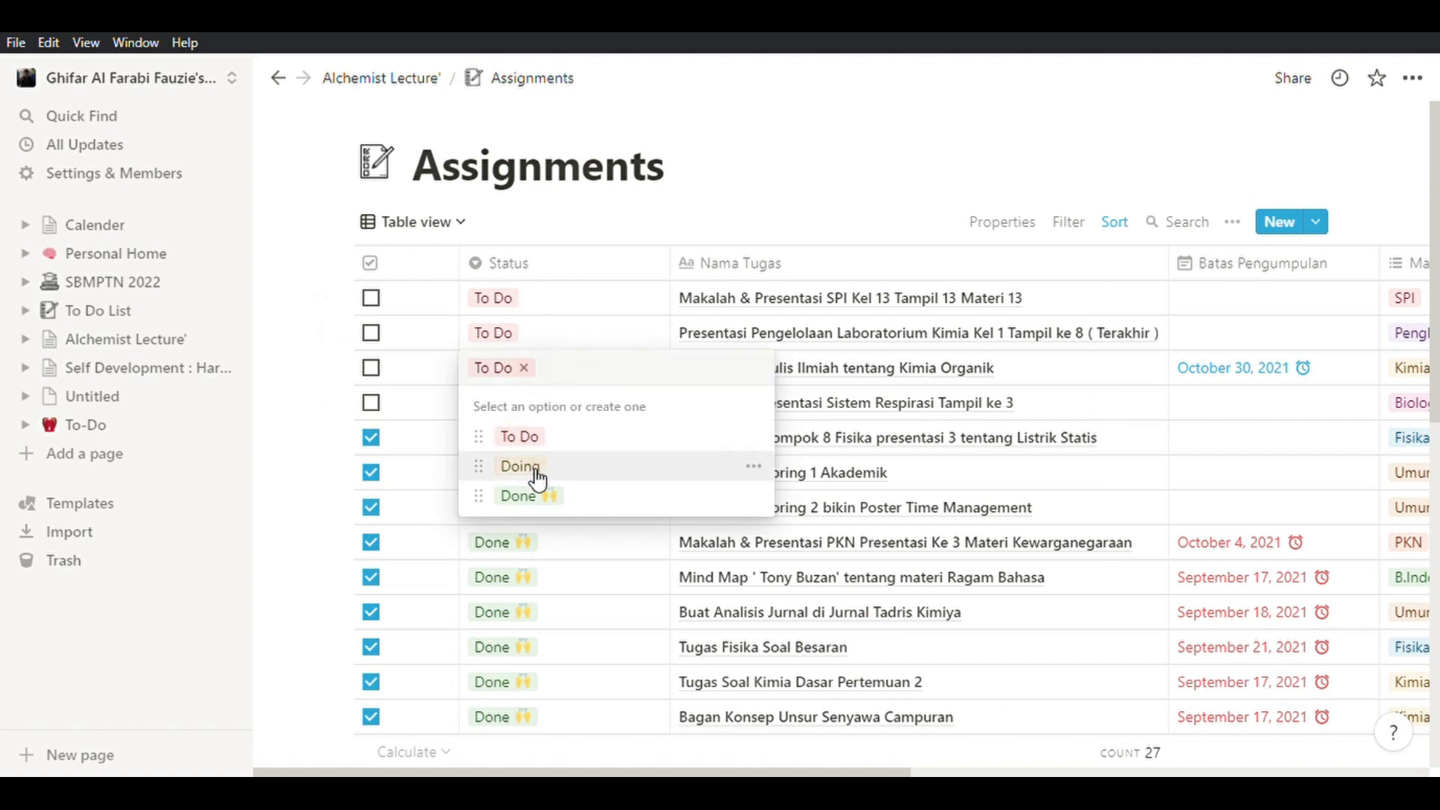
click(529, 466)
Set Makalah & Presentasi Sistem Respirasi to Done and remove the Tugas Karya Tulis Ilmiah tentang Kimia Organik row.
click(582, 366)
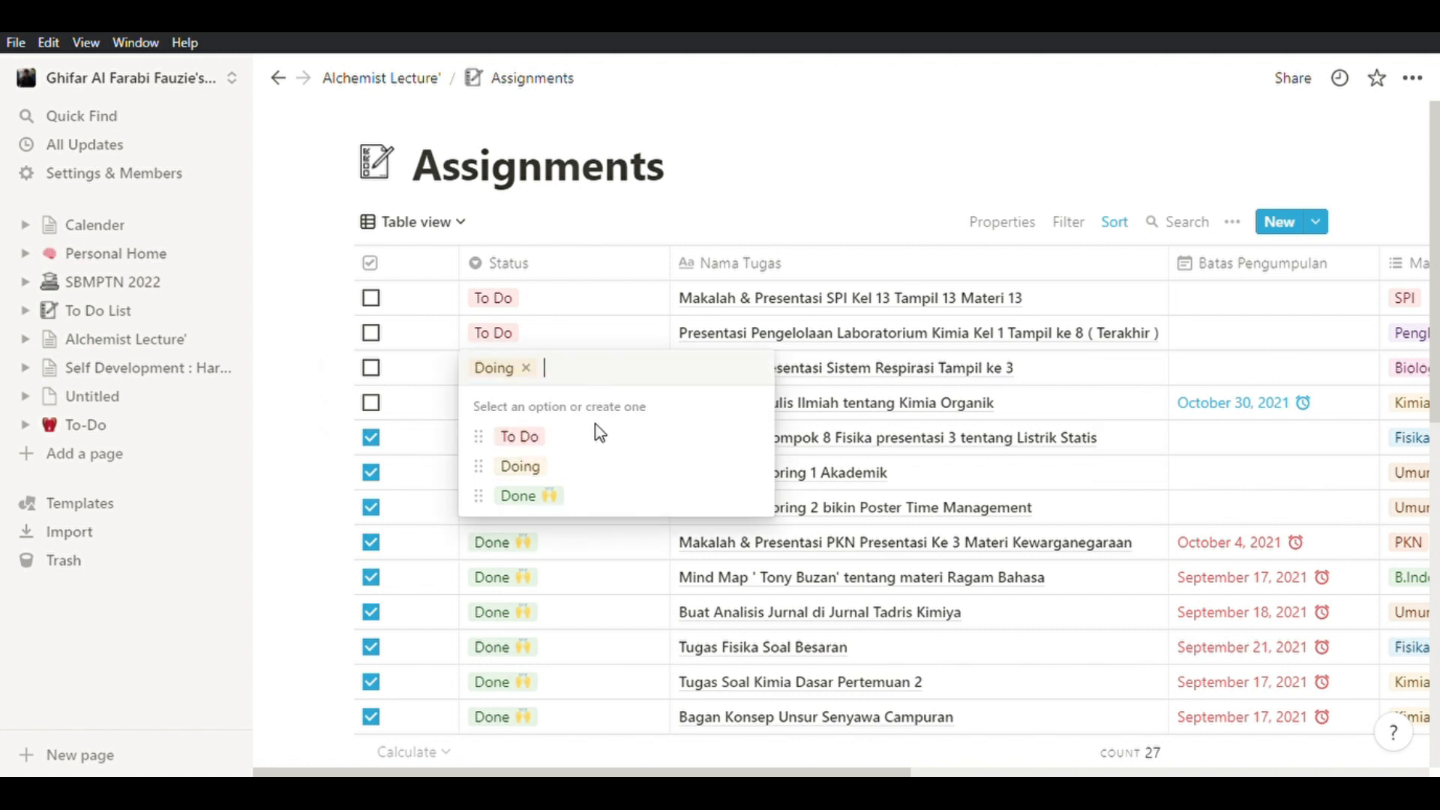
click(593, 505)
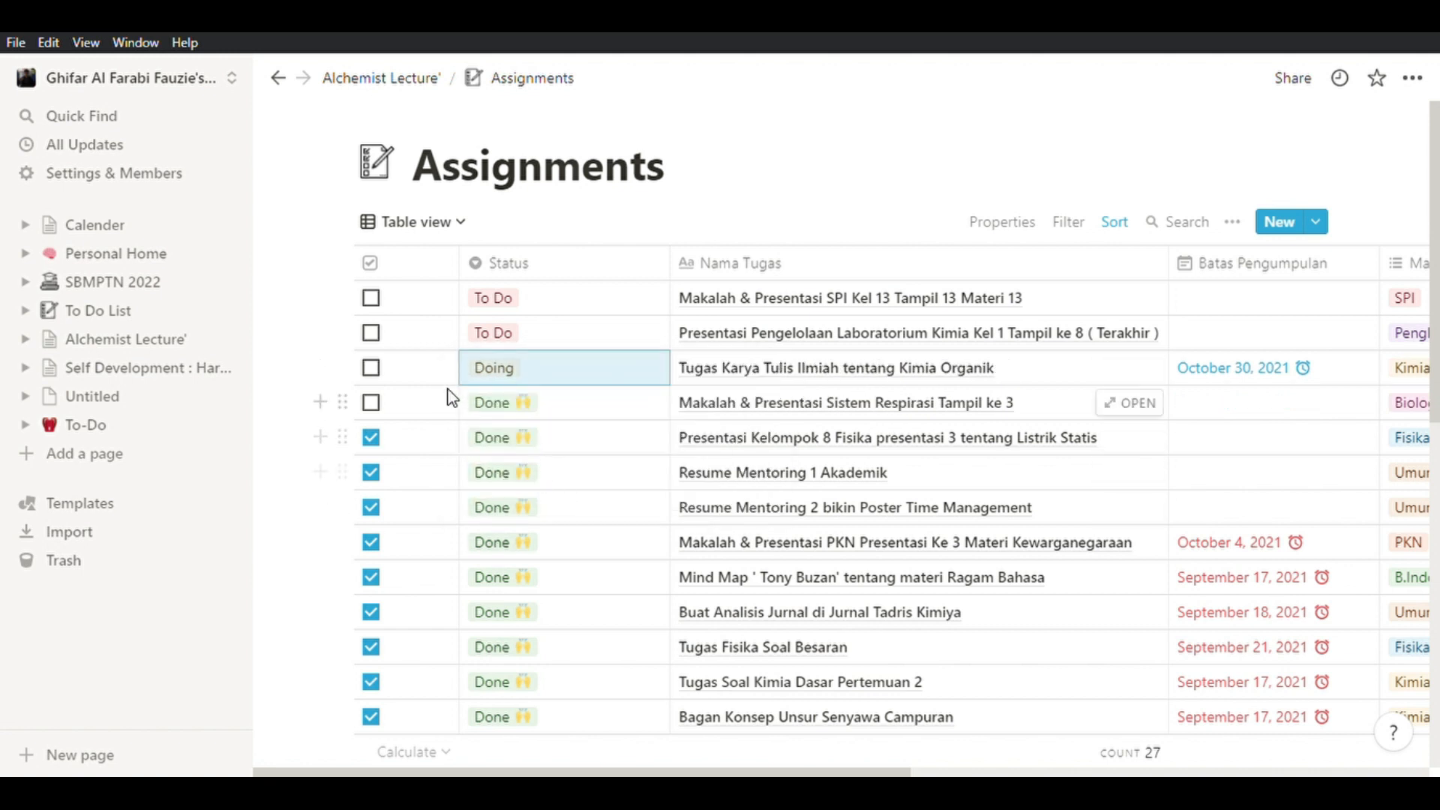
click(371, 368)
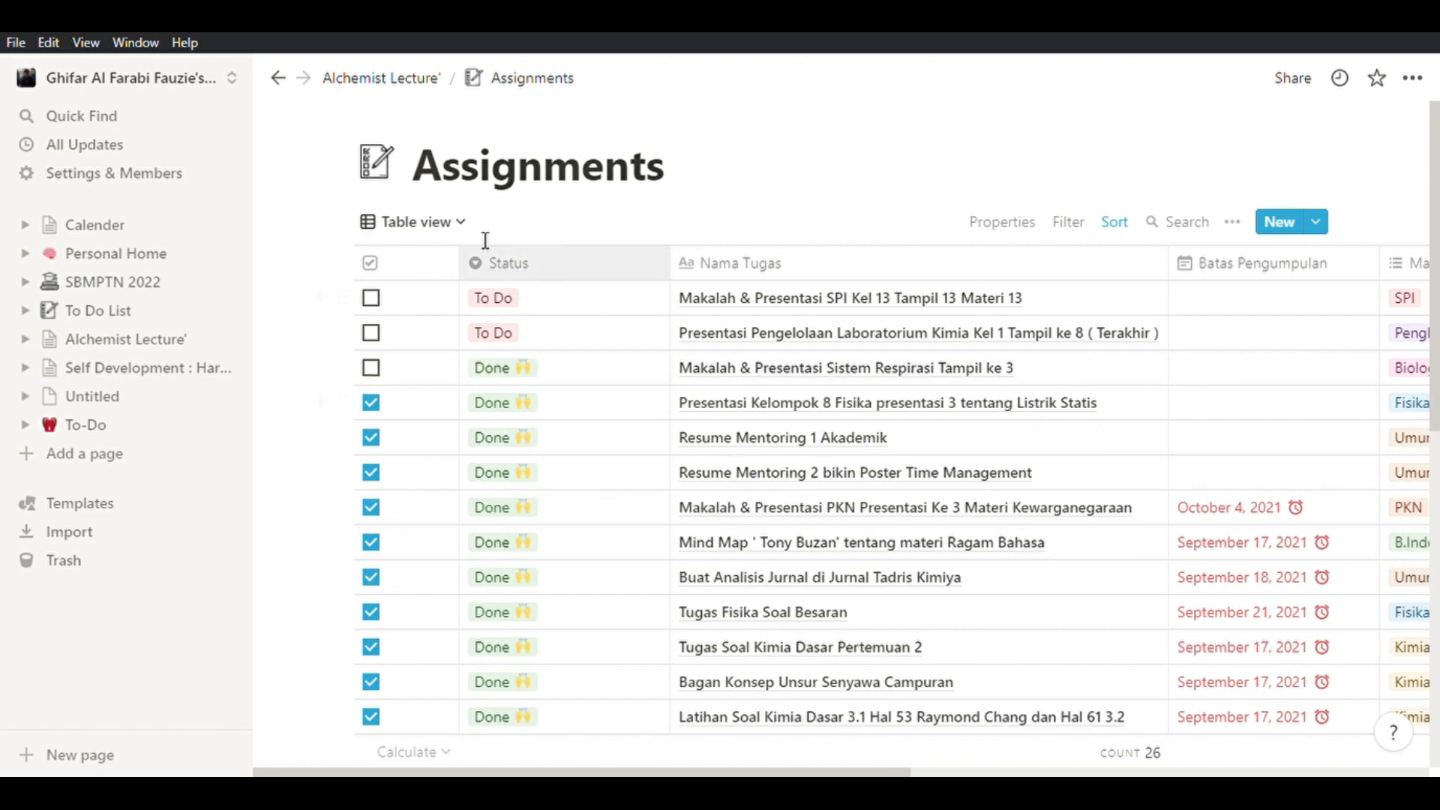
Open the Memorize page under Self Development : Hard Skills & Soft Skills and look through its table.
click(126, 375)
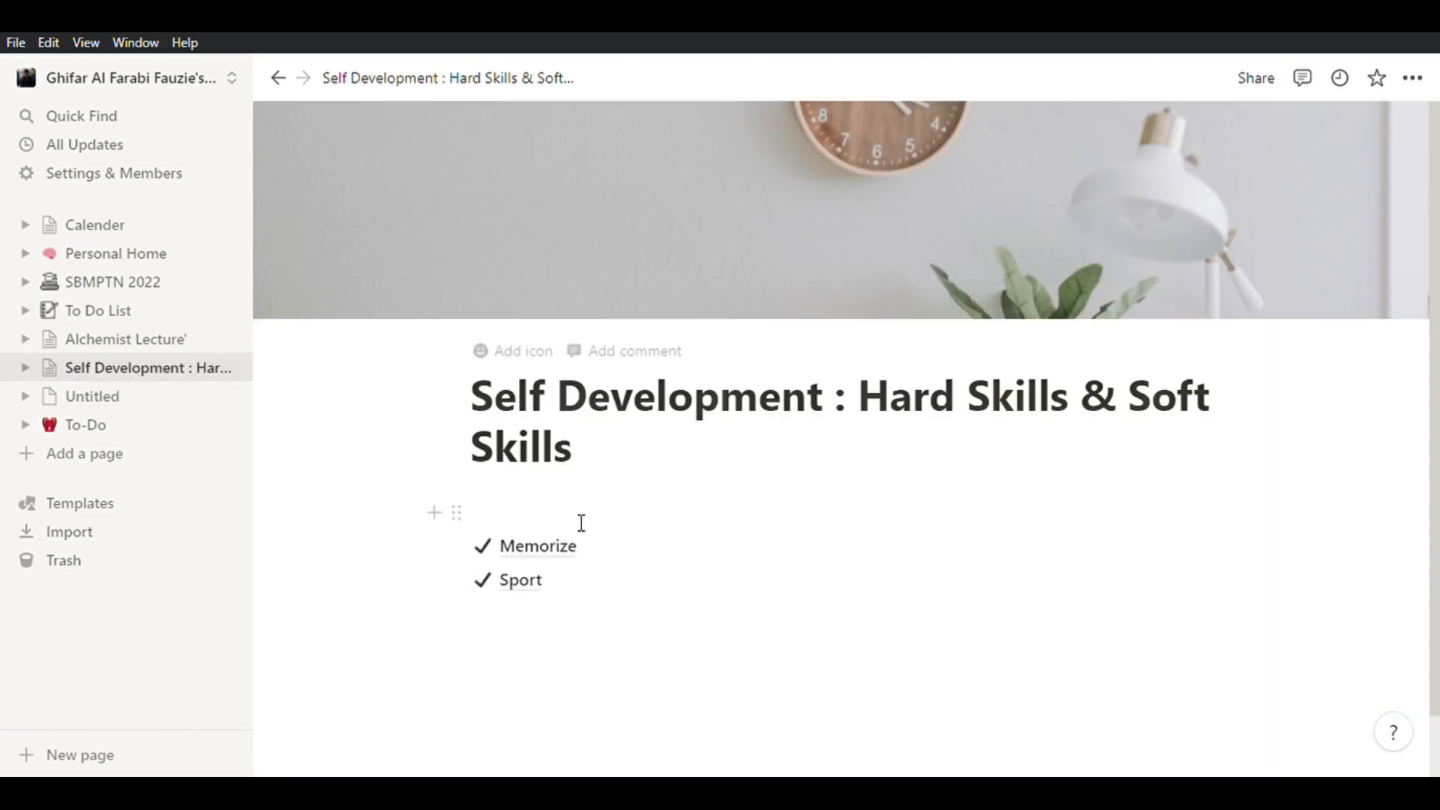
click(561, 555)
scroll(514, 434, down, 2)
click(434, 178)
click(435, 283)
scroll(530, 421, down, 2)
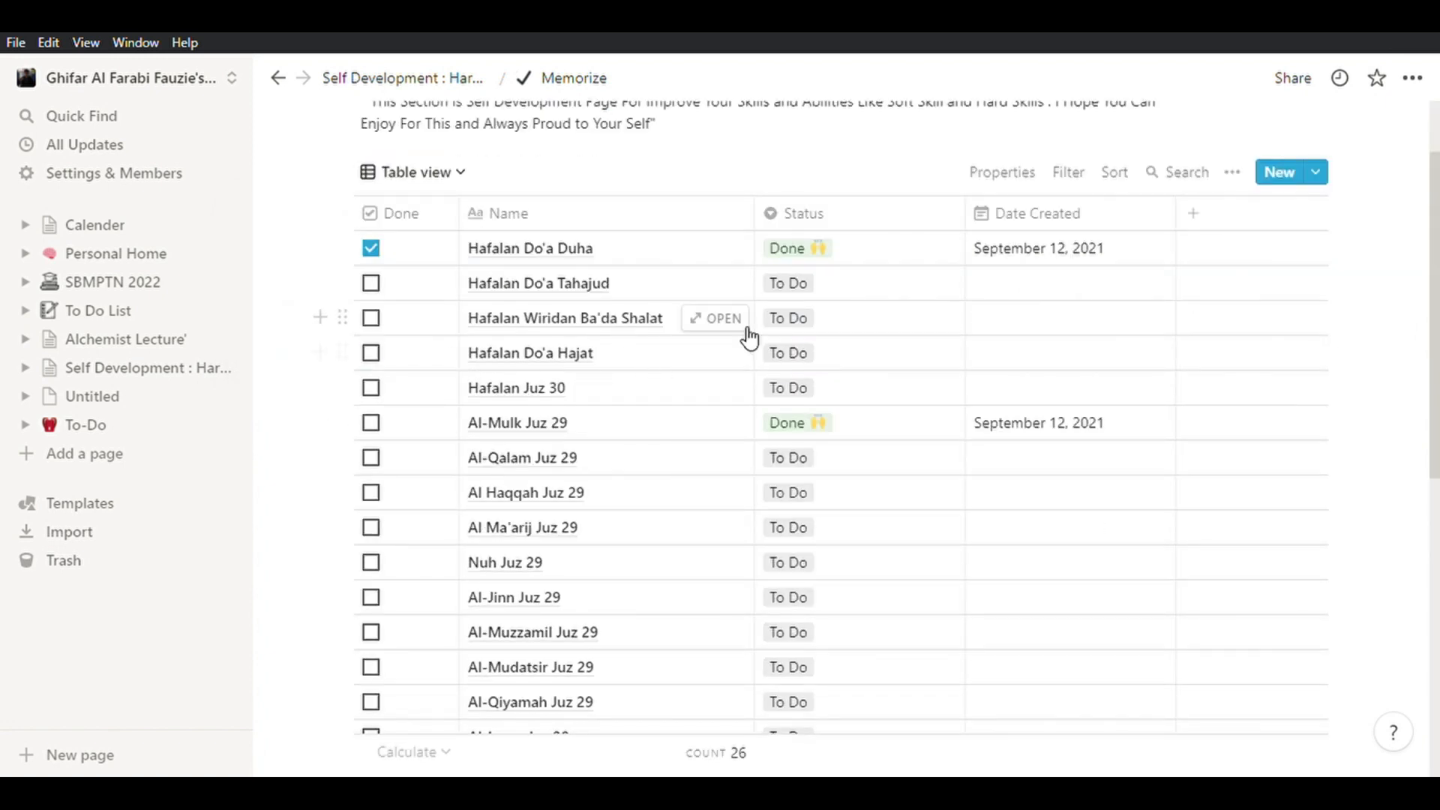
Check off Hafalan Do'a Tahajud and Hafalan Wiridan Ba'da Shalat and set both statuses to Done.
click(371, 284)
click(810, 286)
click(814, 382)
click(372, 319)
click(796, 325)
click(814, 448)
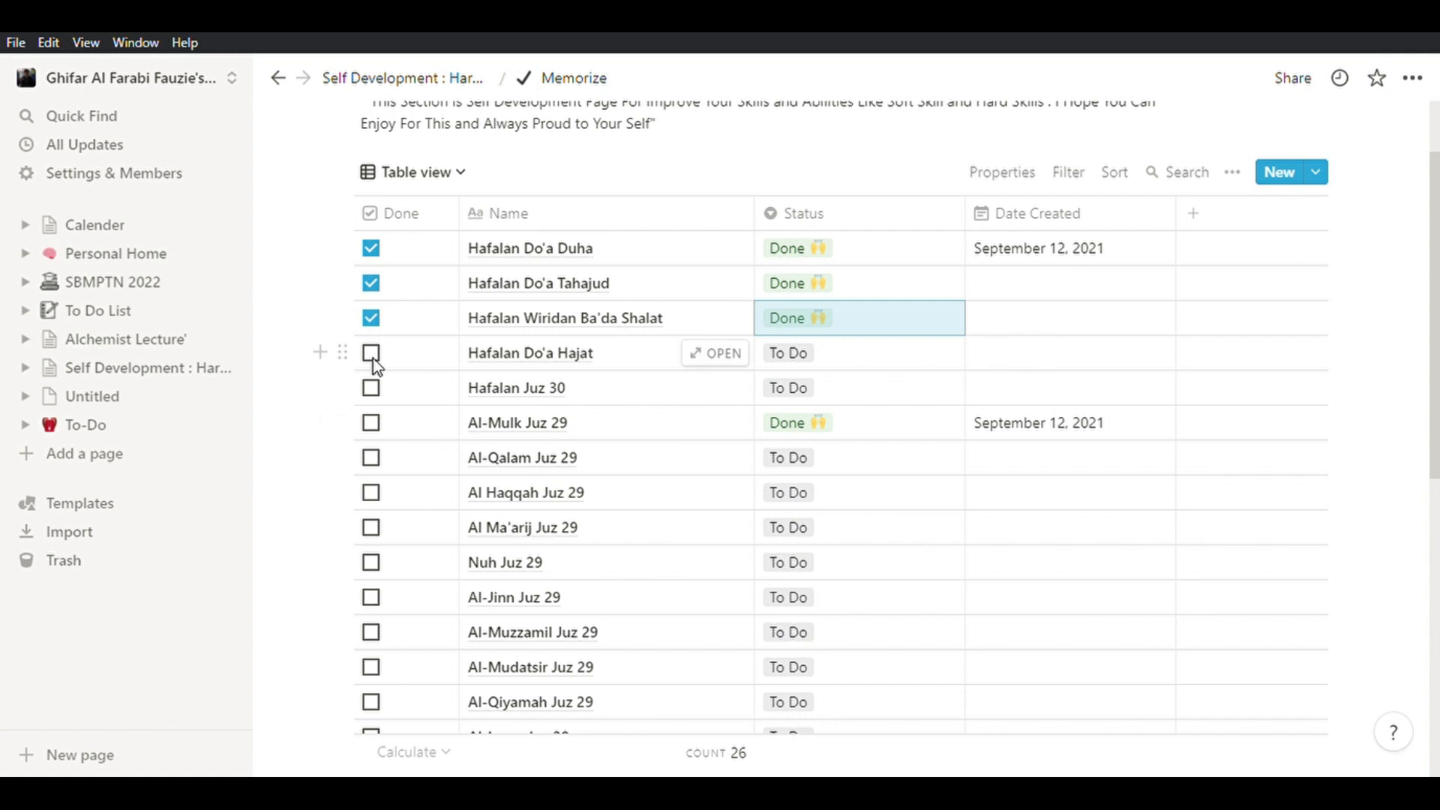
Check off Hafalan Do'a Hajat and Hafalan Juz 30 and set both statuses to Done.
click(371, 353)
click(799, 354)
click(816, 484)
click(371, 388)
click(894, 393)
click(840, 517)
Check off the Juz 29 entries from Al-Mulk through Al-Qiyamah and set the Al-Qalam status to Done.
click(396, 423)
click(394, 458)
click(394, 492)
click(394, 527)
click(396, 562)
click(398, 597)
click(394, 633)
click(395, 667)
click(393, 703)
click(842, 459)
click(823, 590)
Set the Date Created of Hafalan Do'a Tahajud to October 12, 2021 in the Memorize table.
scroll(817, 565, down, 1)
scroll(813, 556, down, 5)
scroll(906, 521, up, 7)
click(1025, 385)
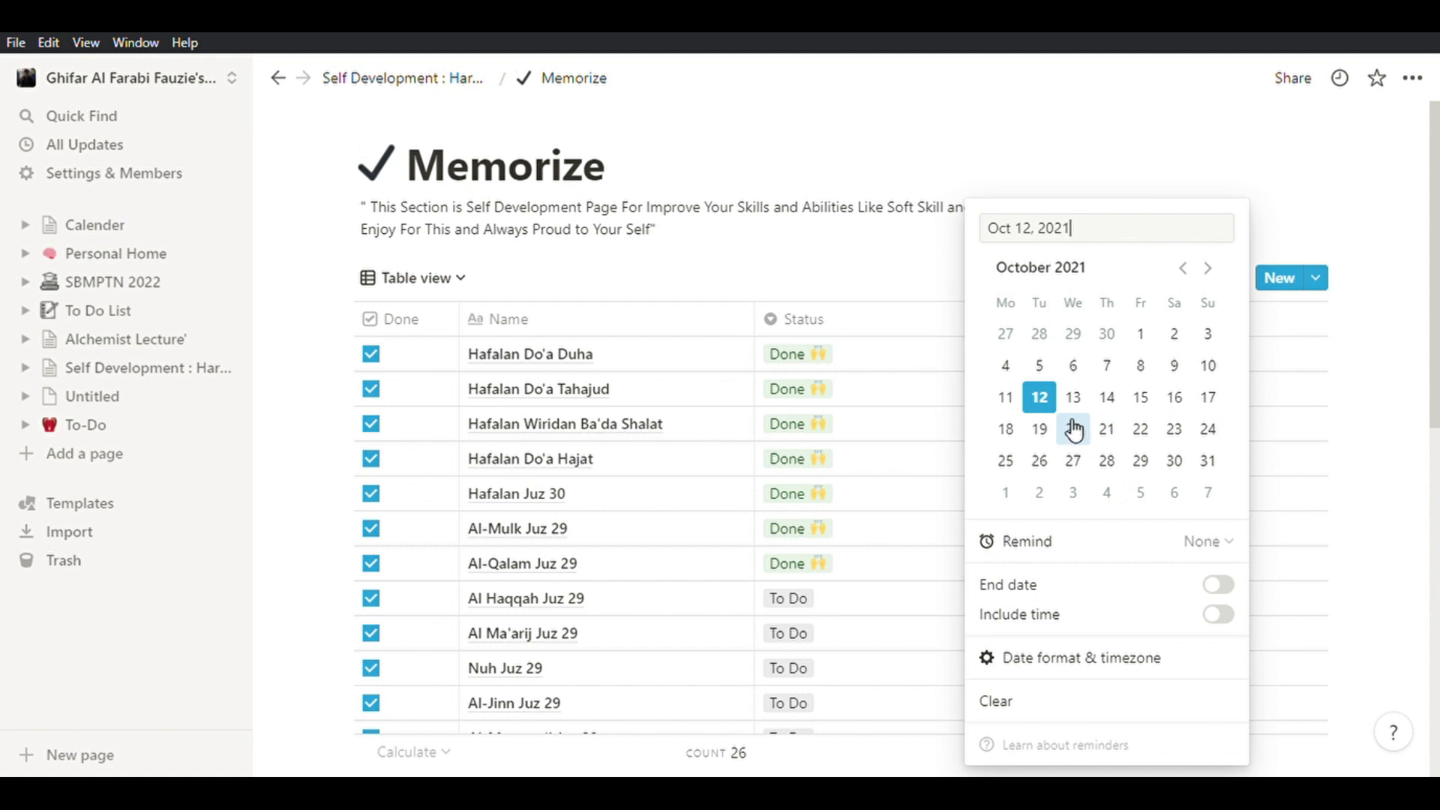
click(1278, 428)
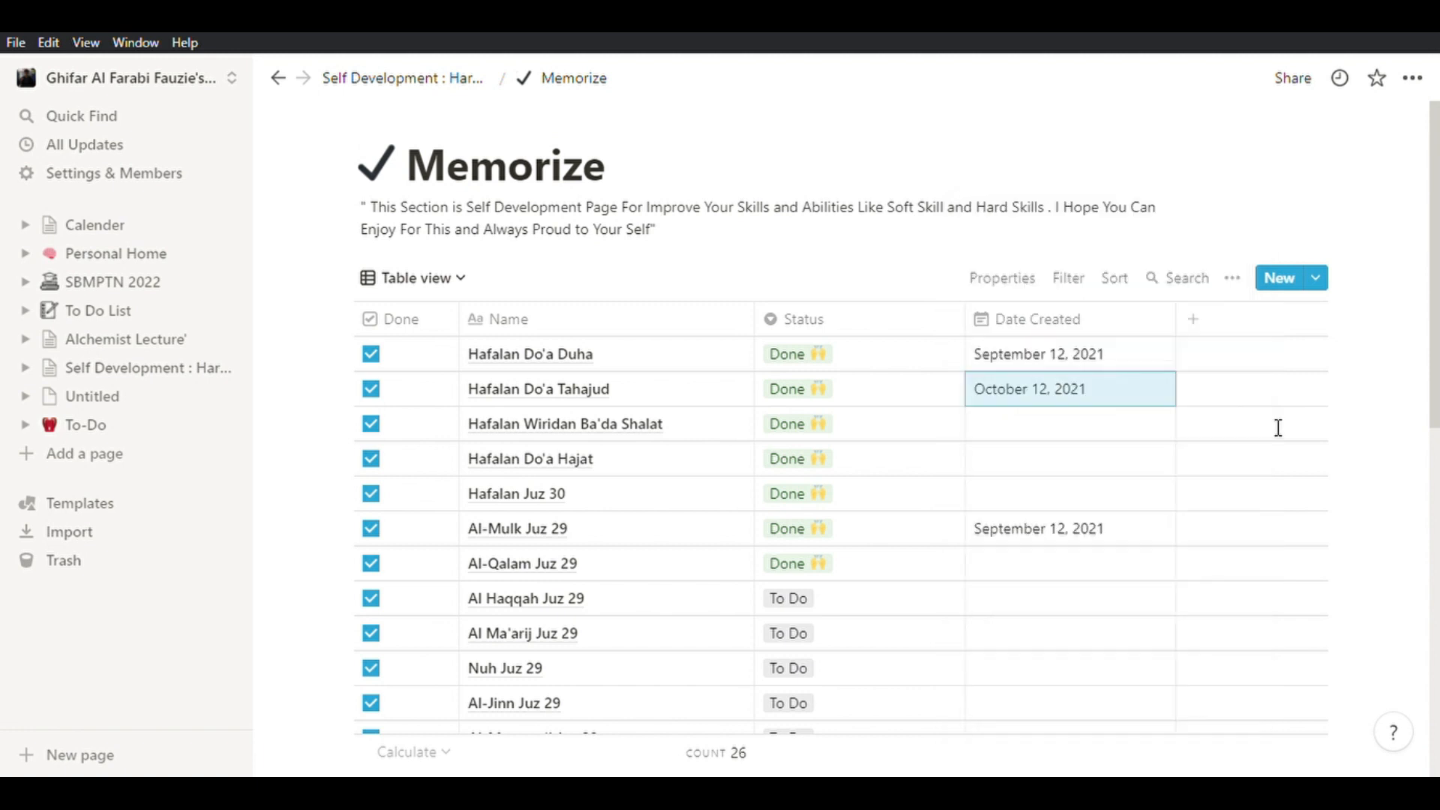
Open the Sport page under Self Development and move the Squat, Yoga and Teknik Dasar Renang cards from To Do to Done.
click(109, 370)
click(520, 581)
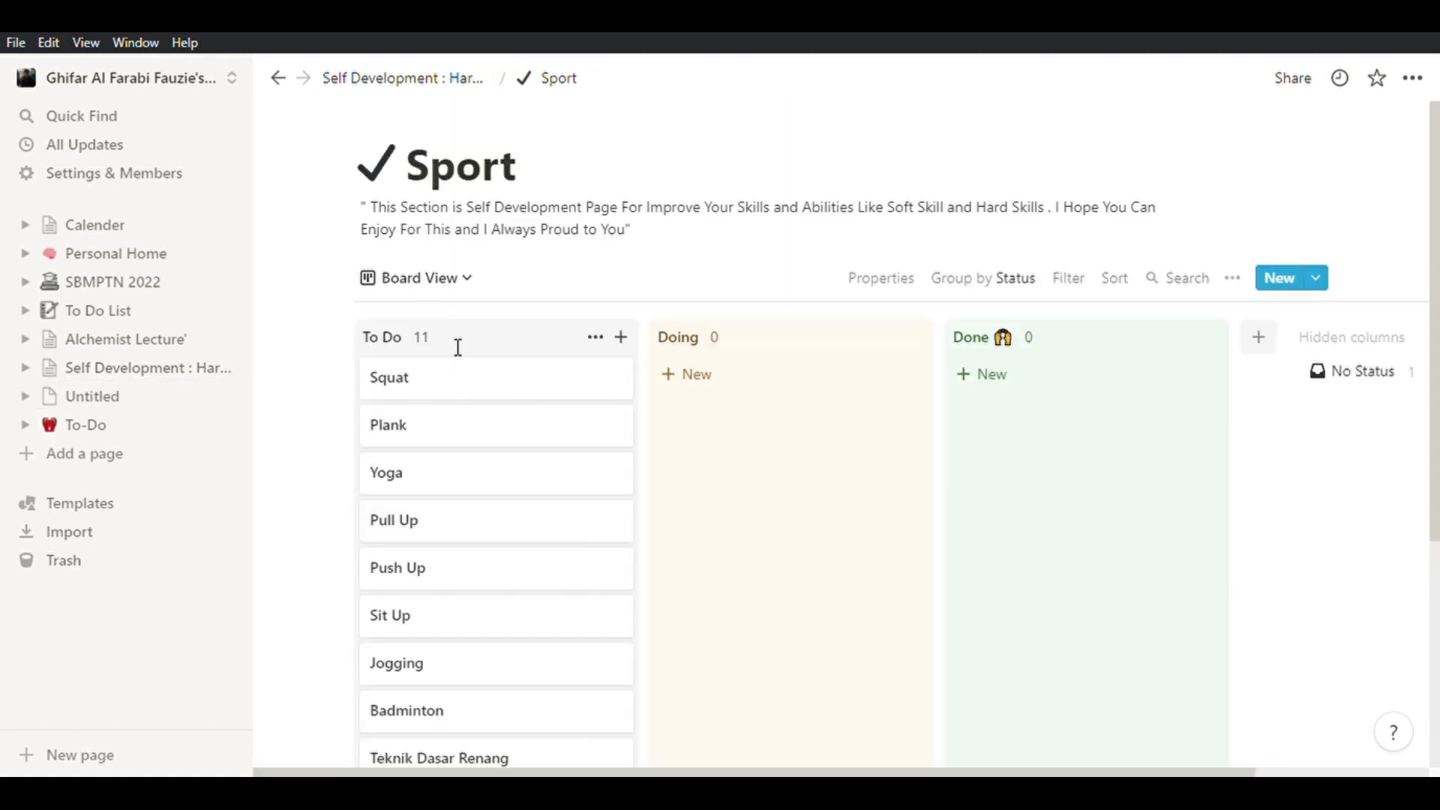
drag(442, 383, 1059, 386)
drag(432, 445, 1065, 451)
scroll(420, 660, down, 2)
drag(465, 572, 990, 386)
scroll(595, 421, up, 2)
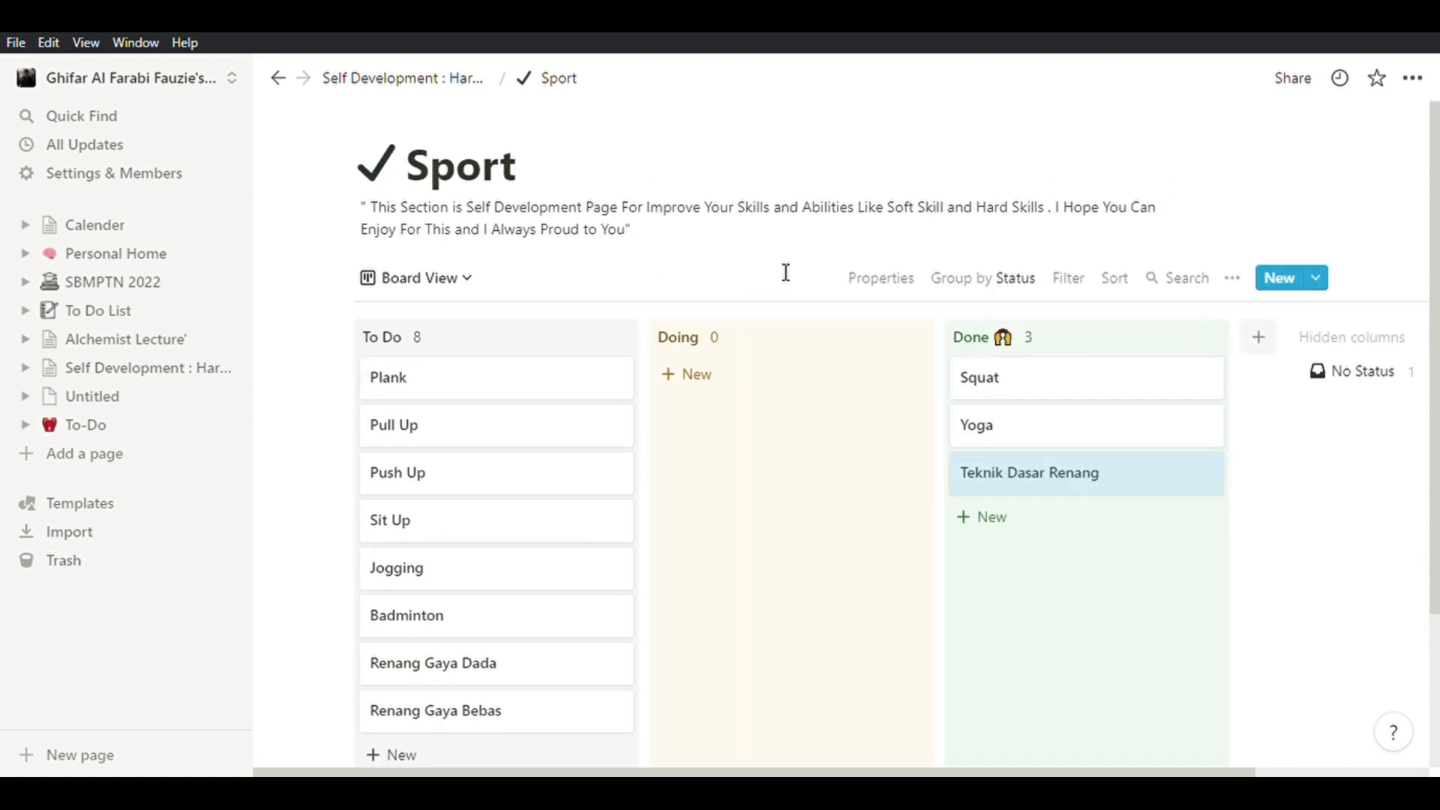
Open the Untitled page and title it "Kalian bisa bikin apa aja yang kalian mau di".
click(94, 400)
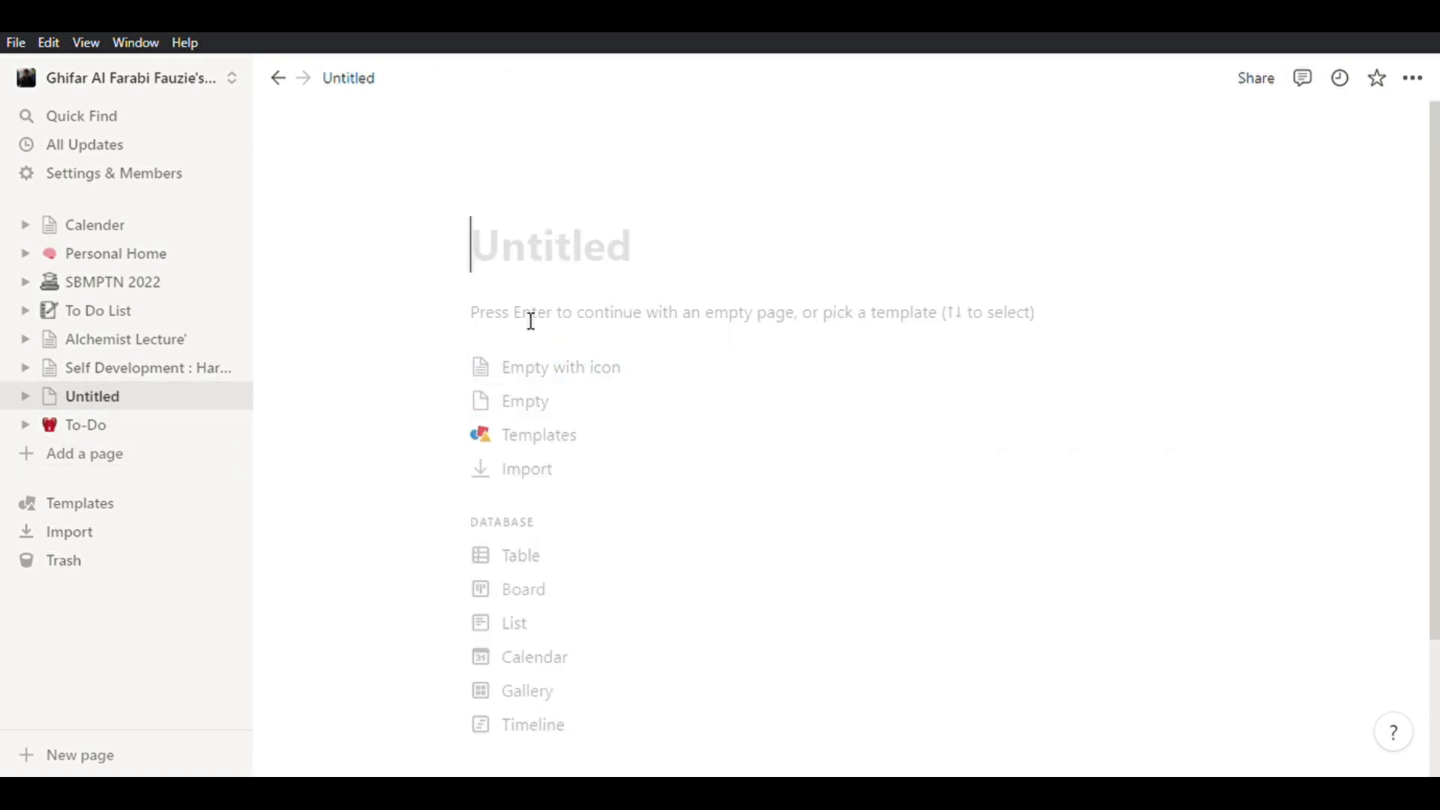
text(Kalia)
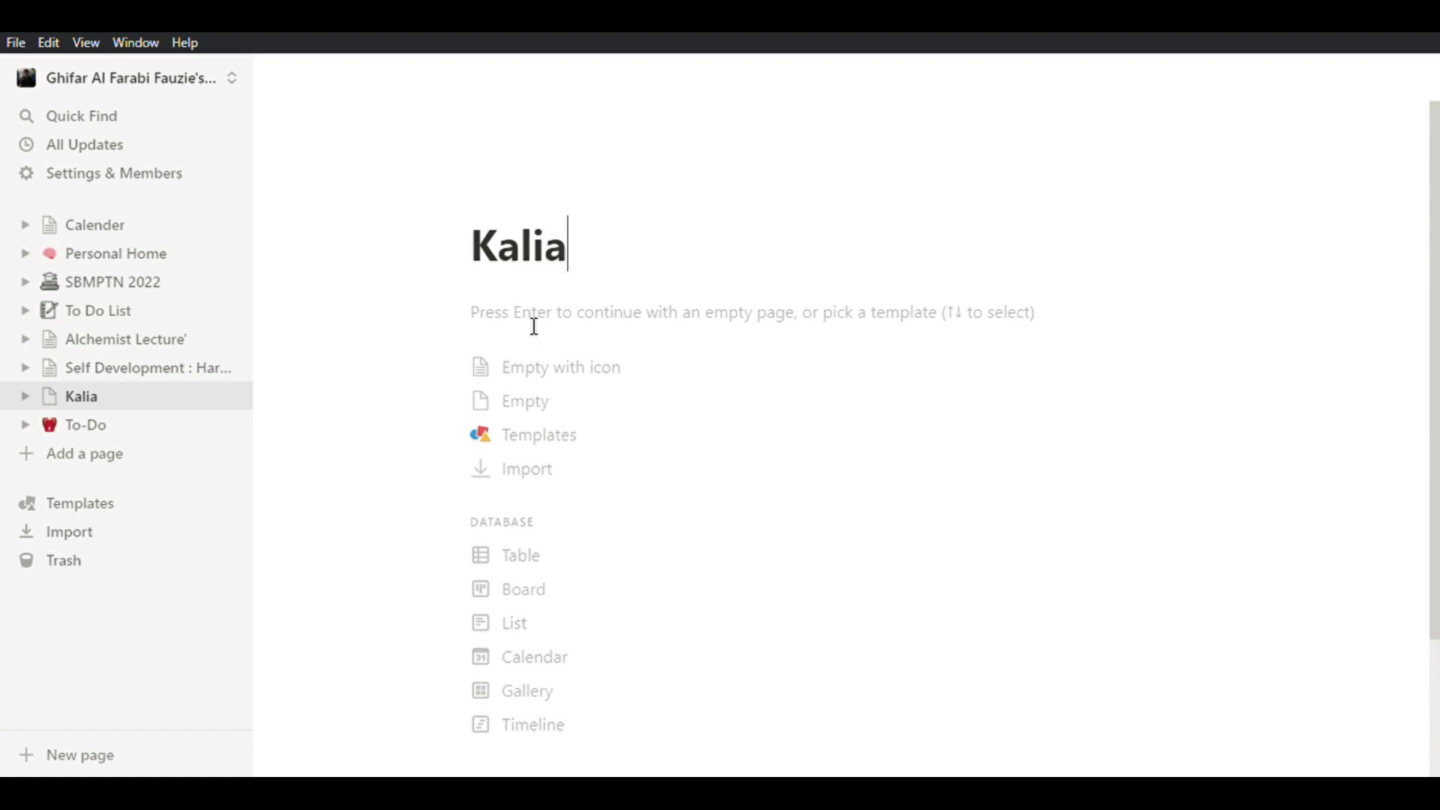
text(n bisa bikin apa aj)
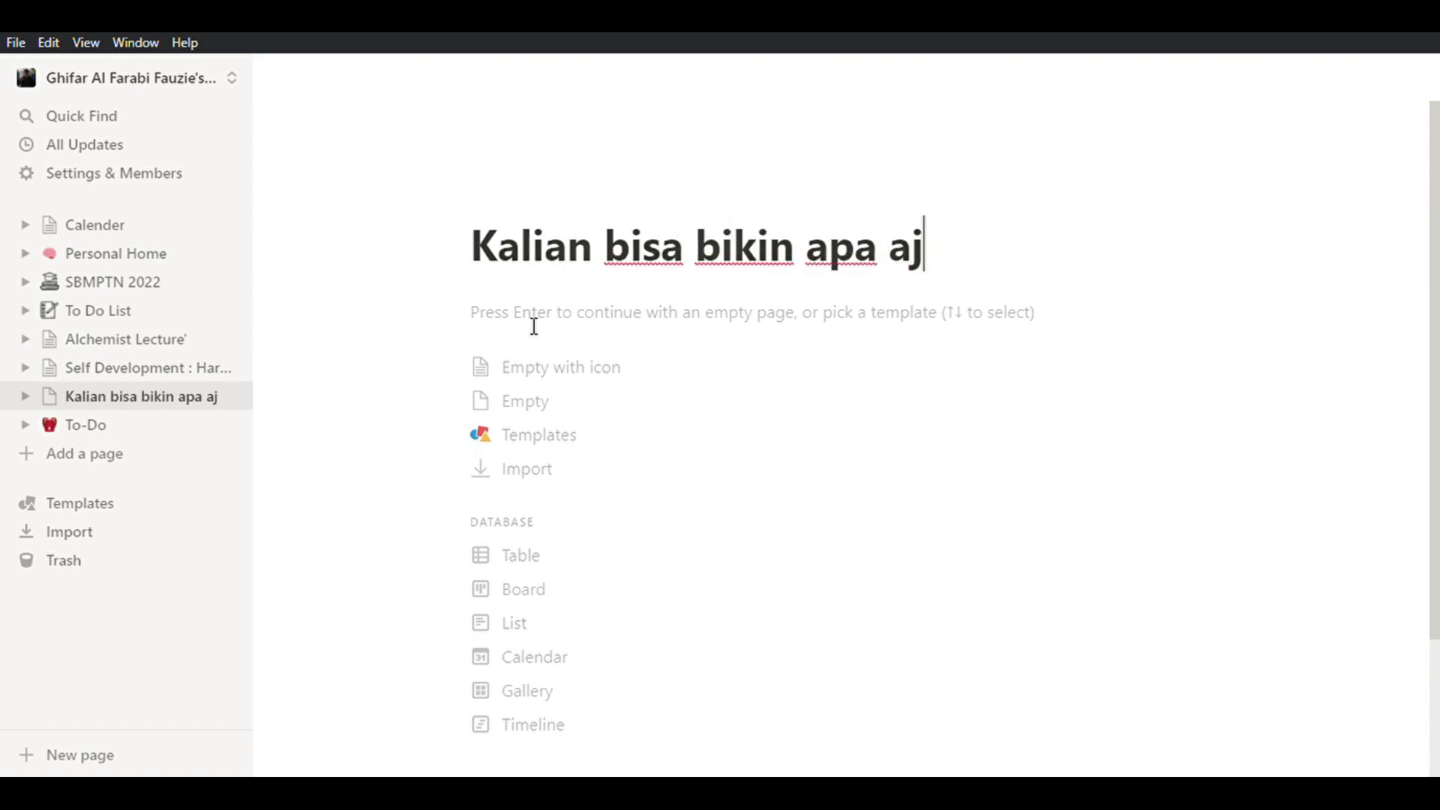
text(a yang kalian mau di)
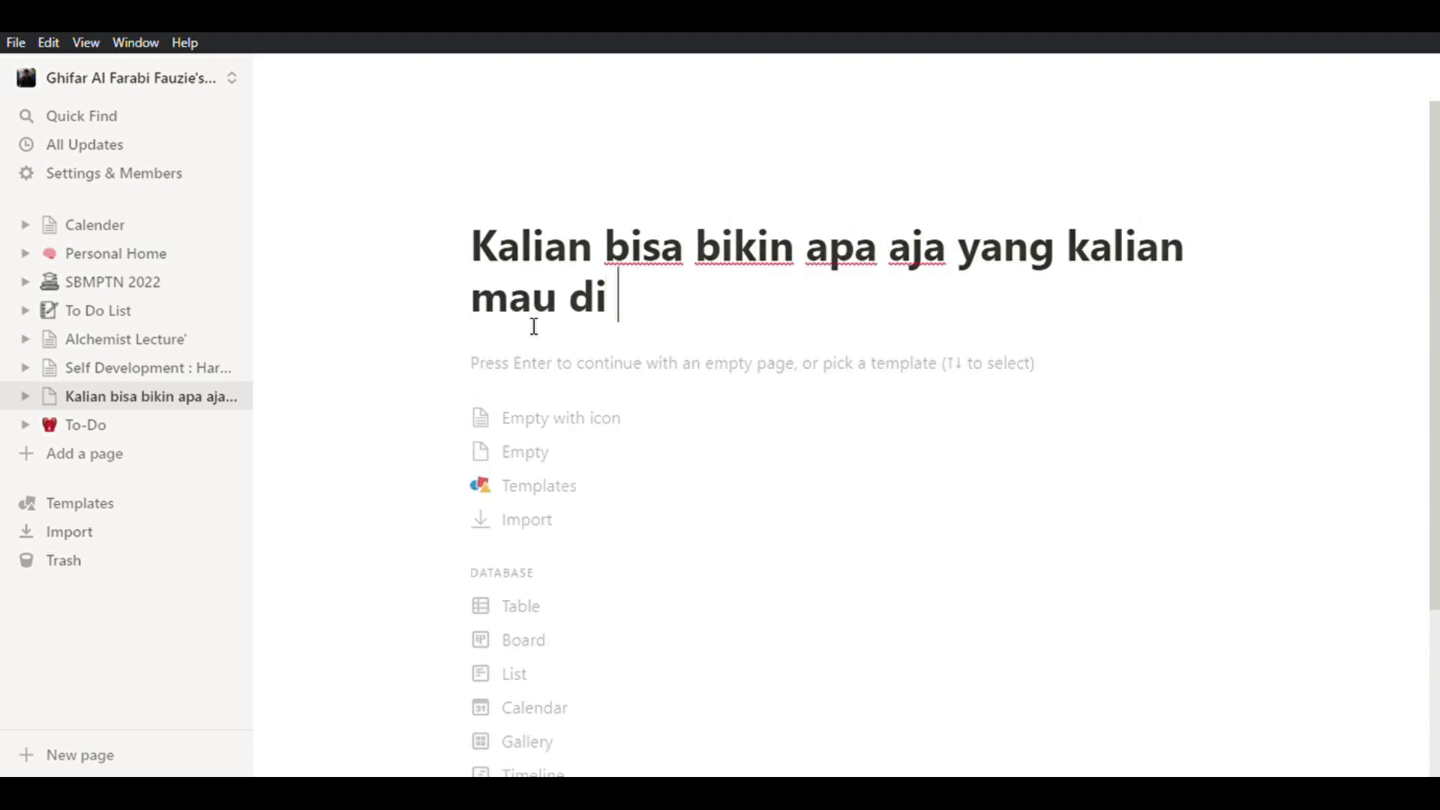
Go through the empty page's template and database options down to the Calendar database.
key(Down)
key(Down)
key(Down)
key(Down)
key(Down)
key(Down)
key(Down)
key(Down)
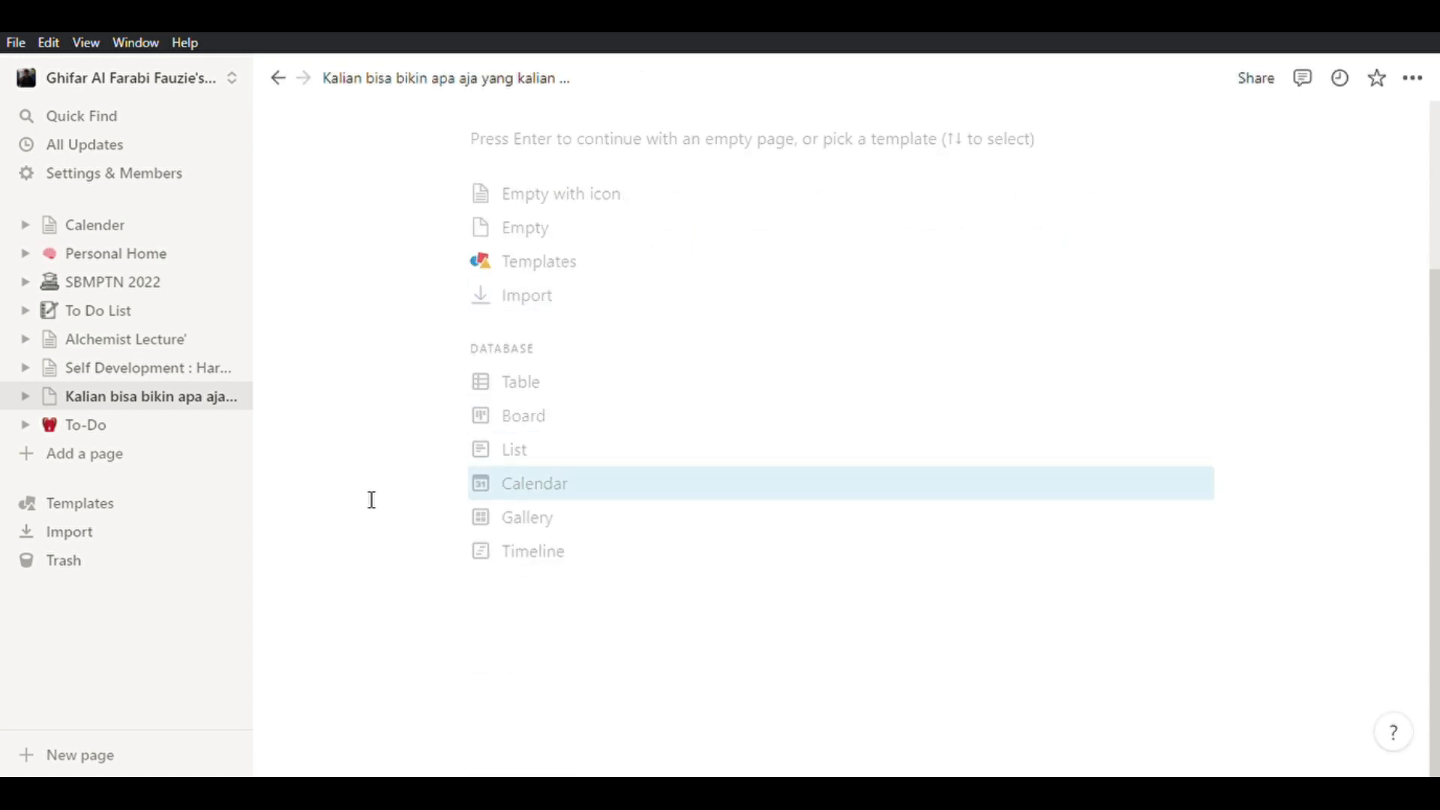